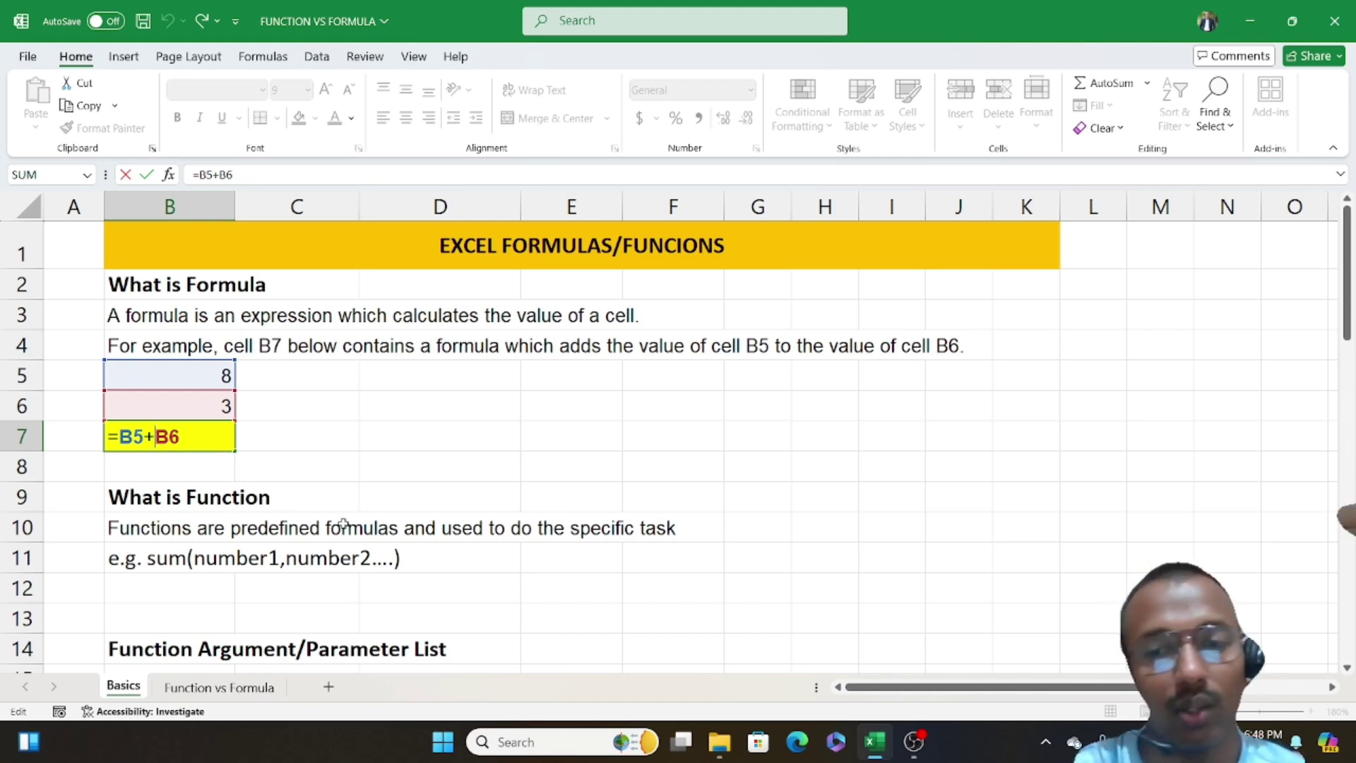
Step: Change the formula in cell B7 to the subtraction =B5-B6
key(BackSpace)
text(-)
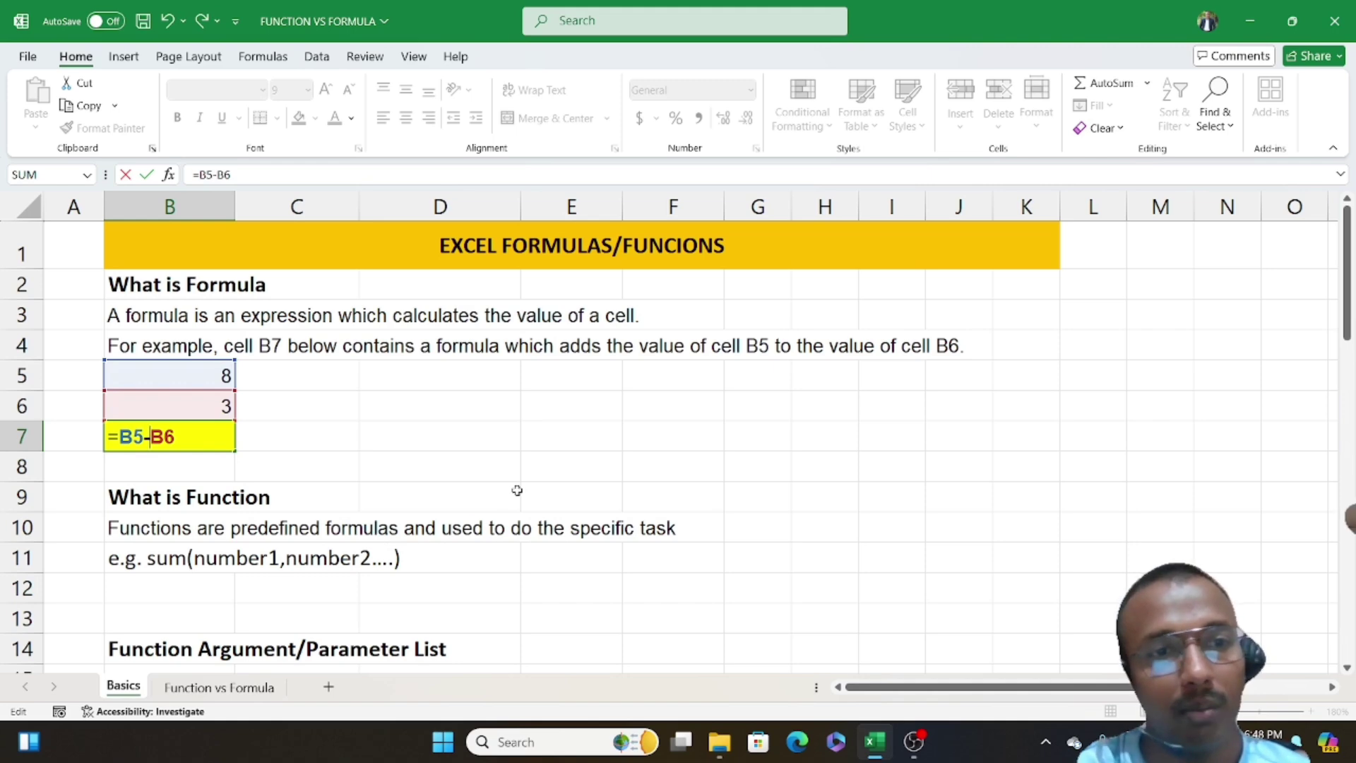
key(Return)
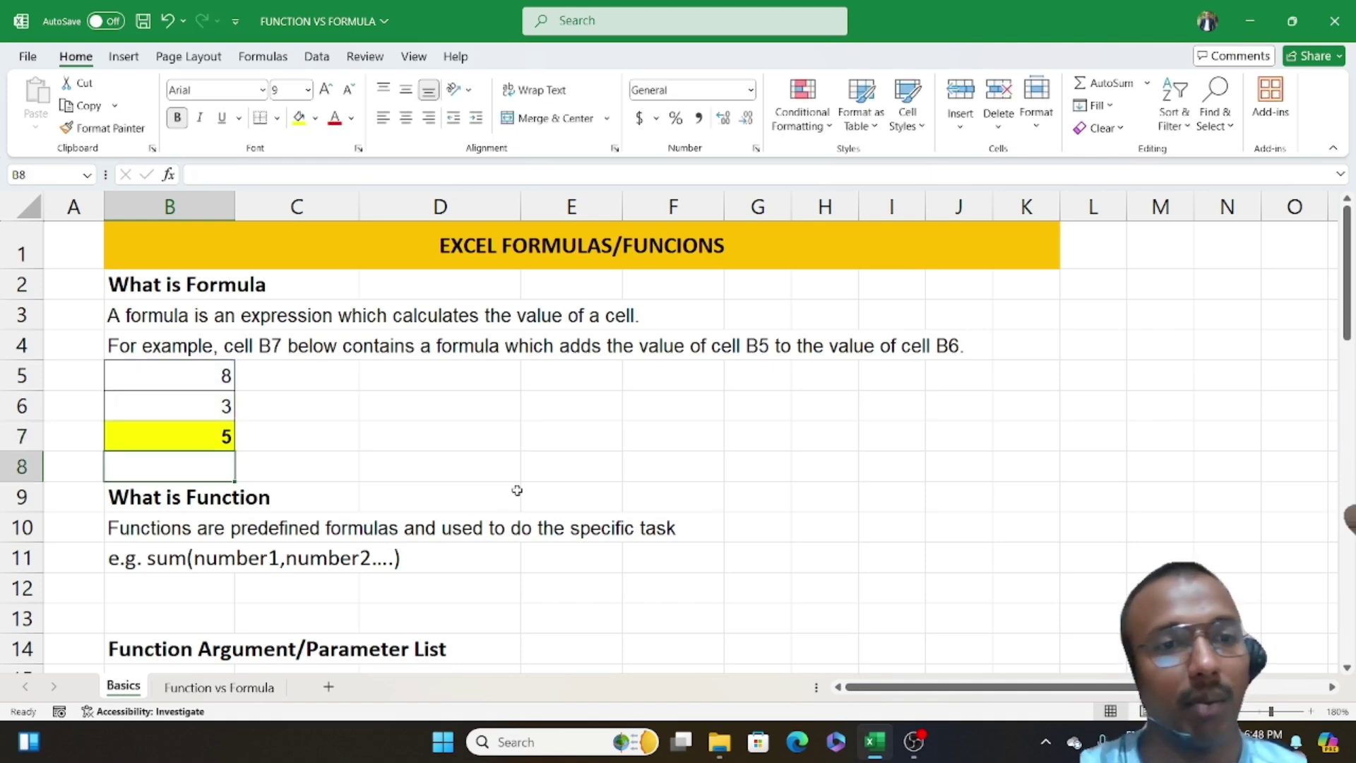
Step: Change the operator in cell B7's formula to division so it reads =B5/B6
click(206, 434)
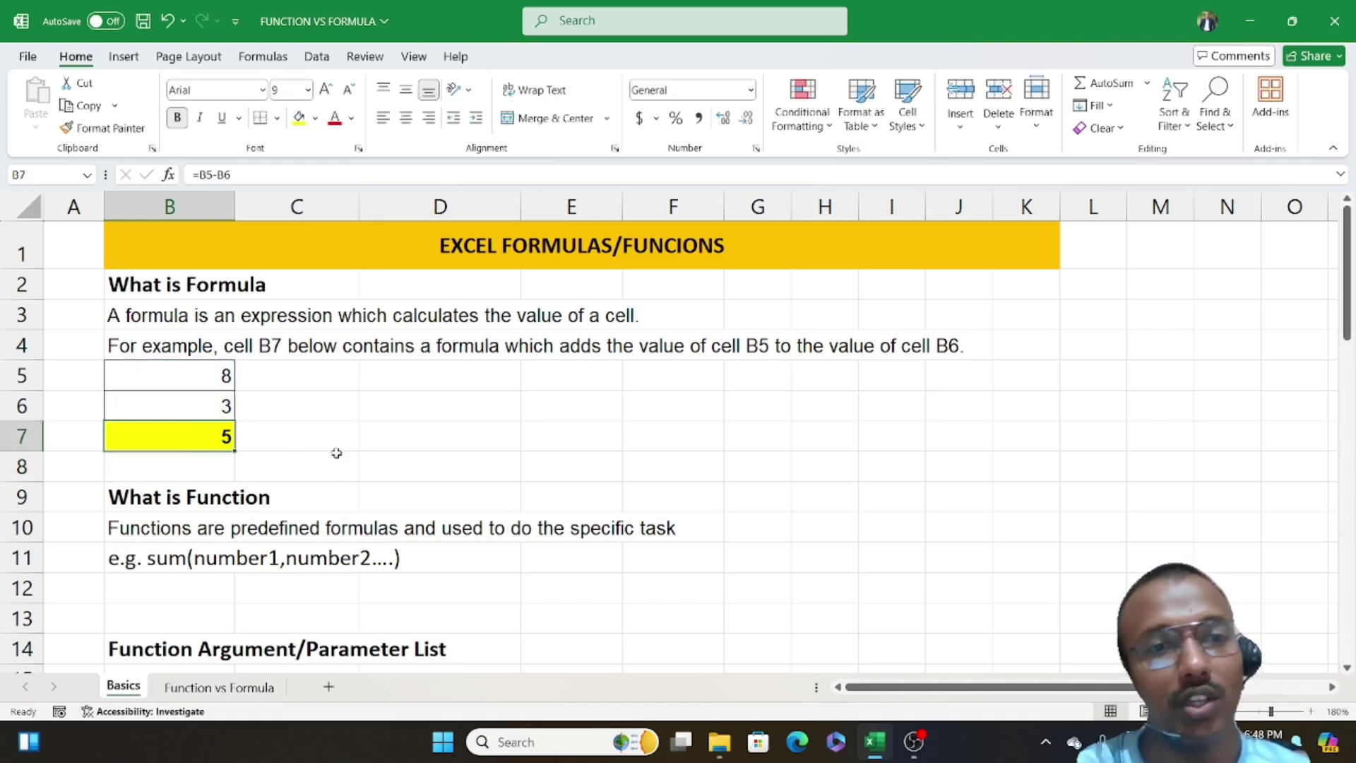
double_click(199, 432)
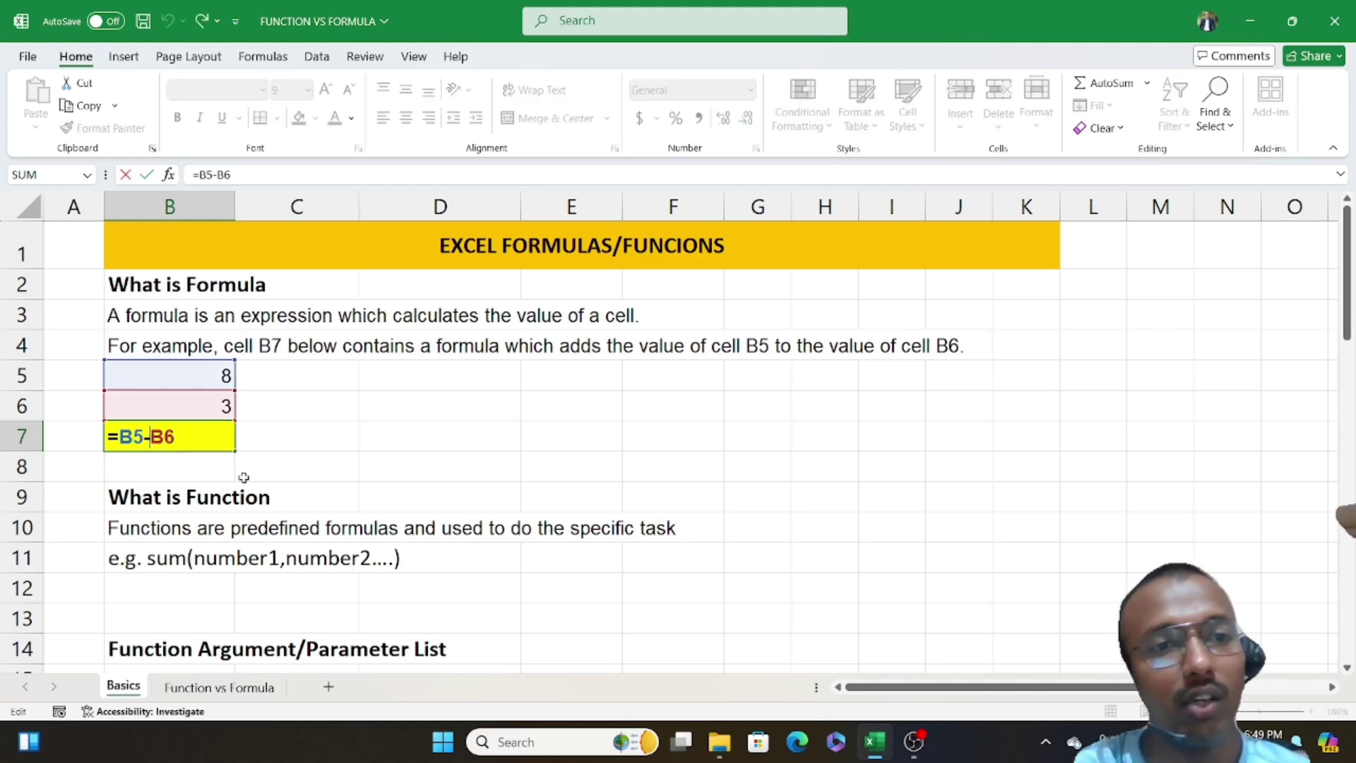
key(Left)
key(Left)
key(BackSpace)
text(/)
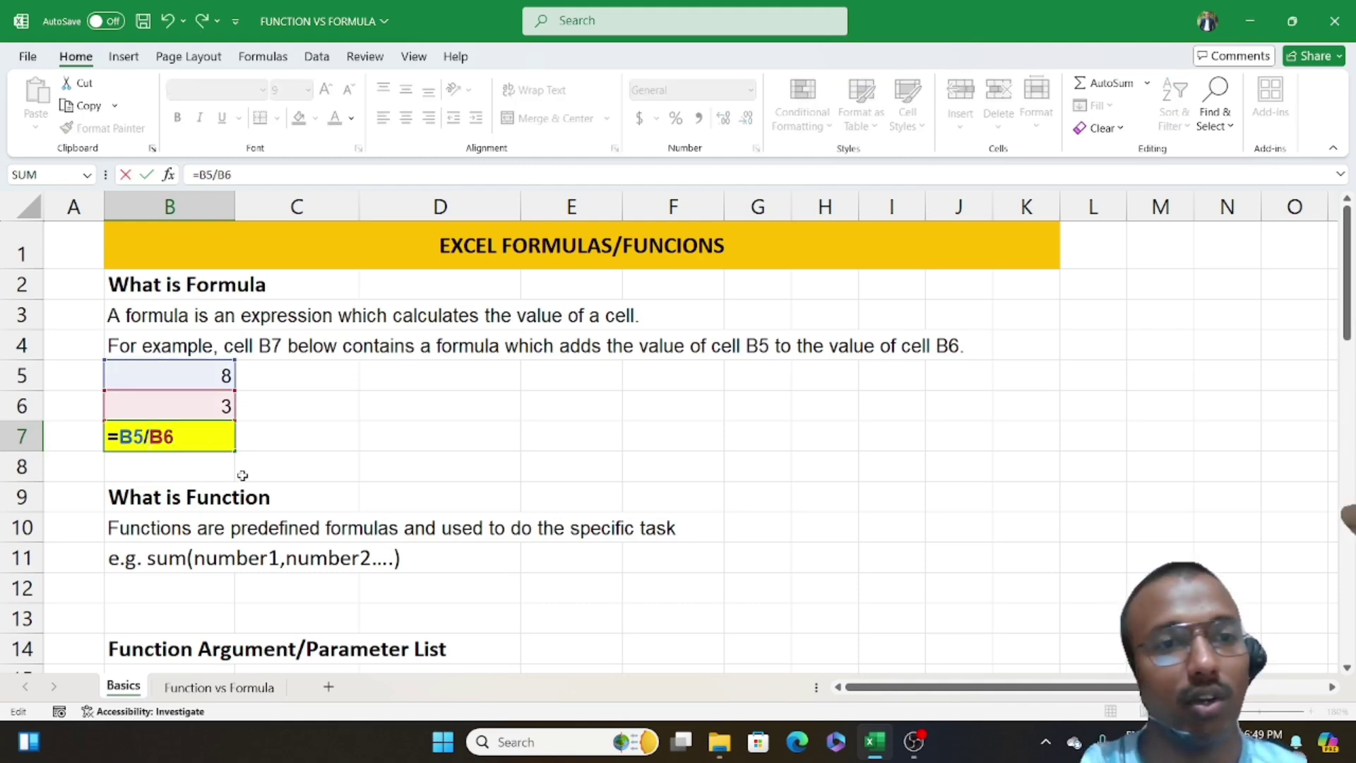
key(Return)
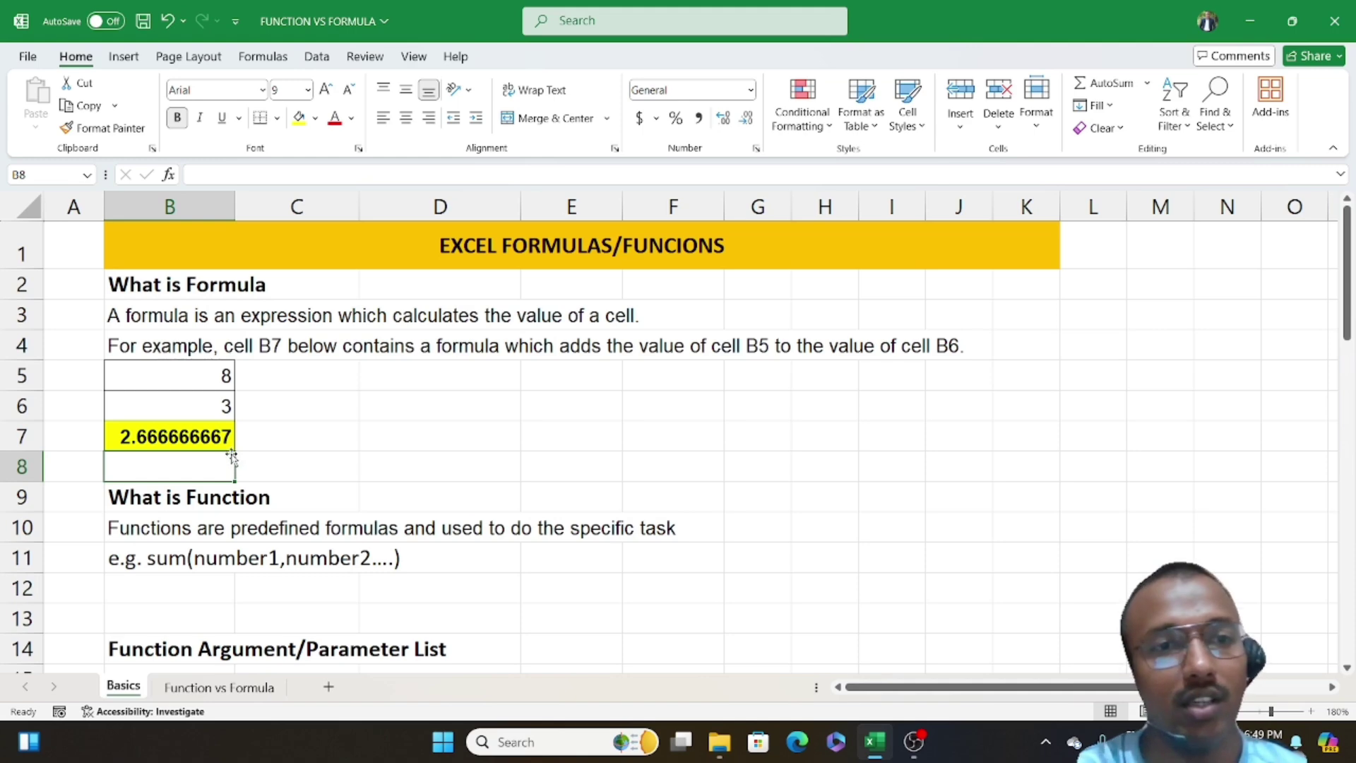
Step: Change the operator in cell B7's formula to multiplication so it reads =B5*B6
click(200, 432)
double_click(199, 434)
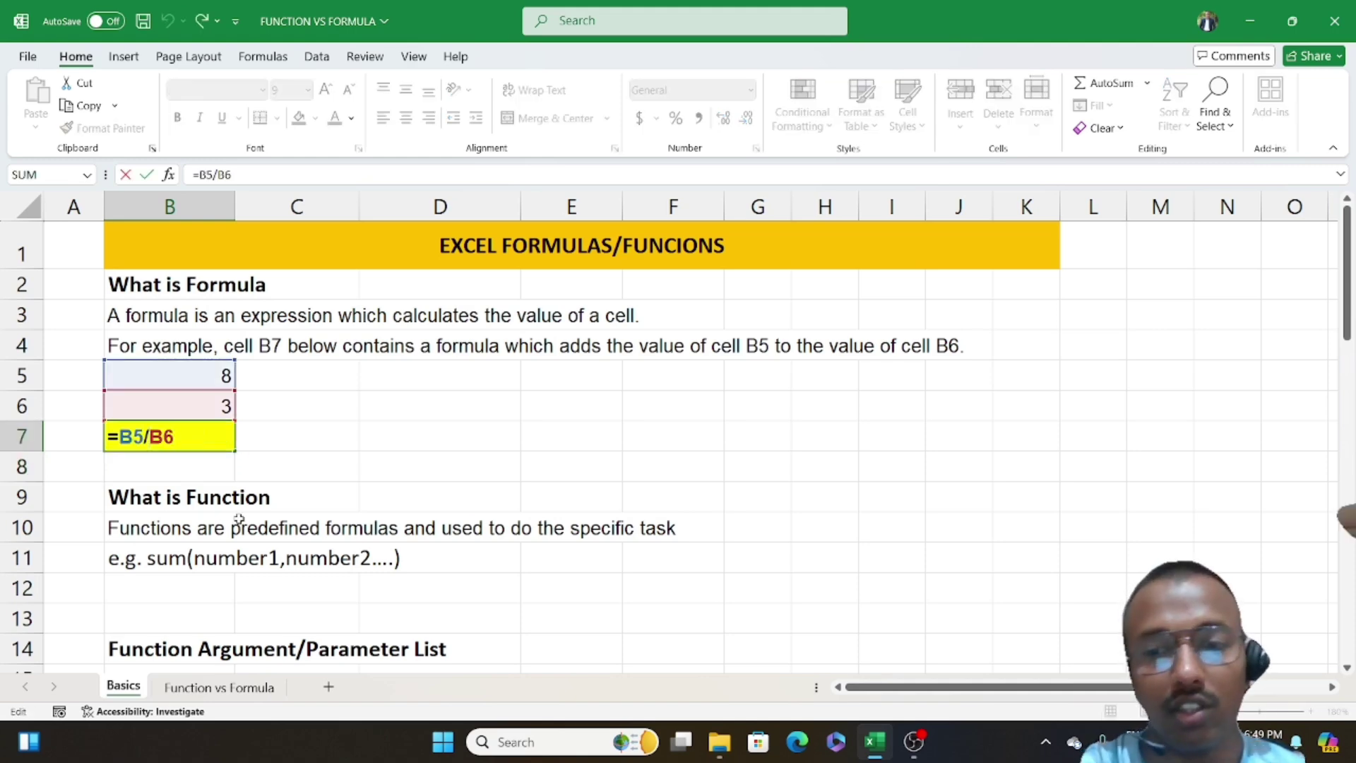
key(Left)
key(Left)
key(BackSpace)
text(*)
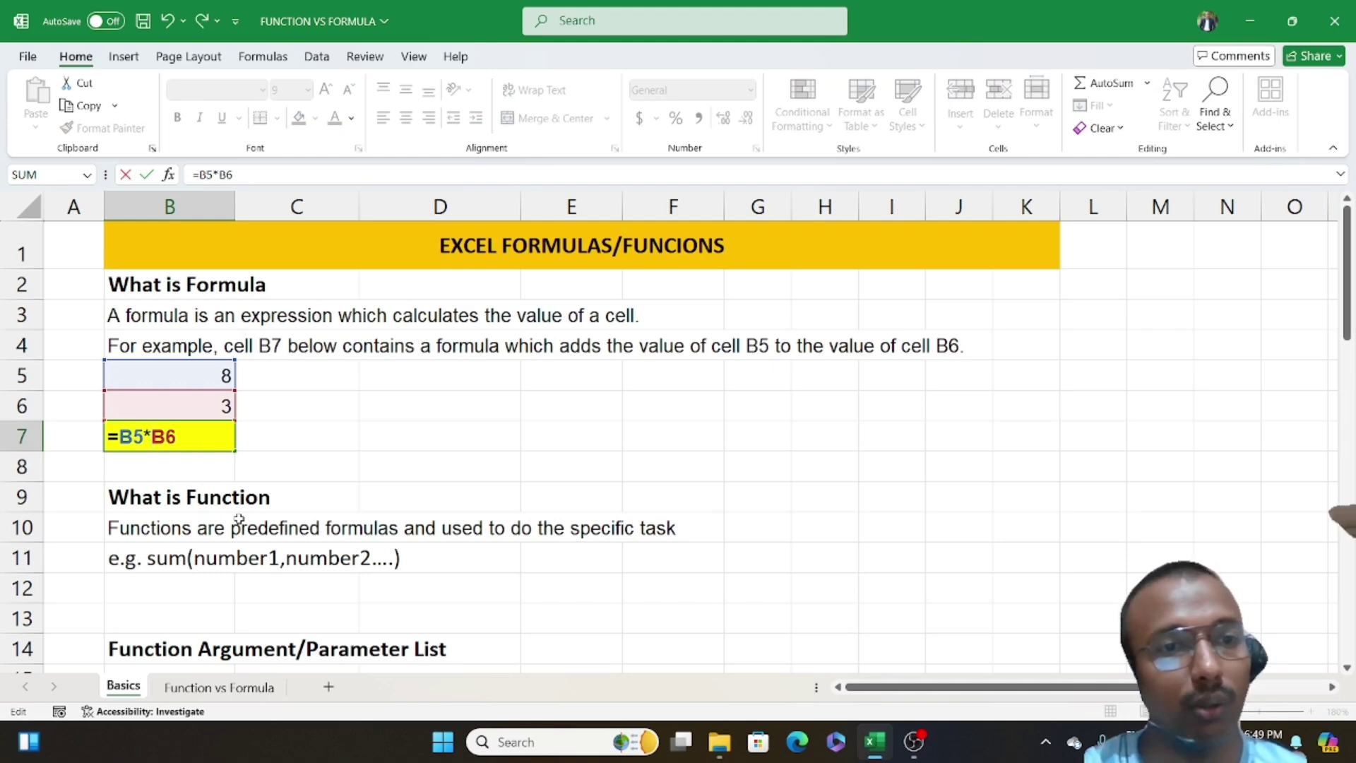
key(Return)
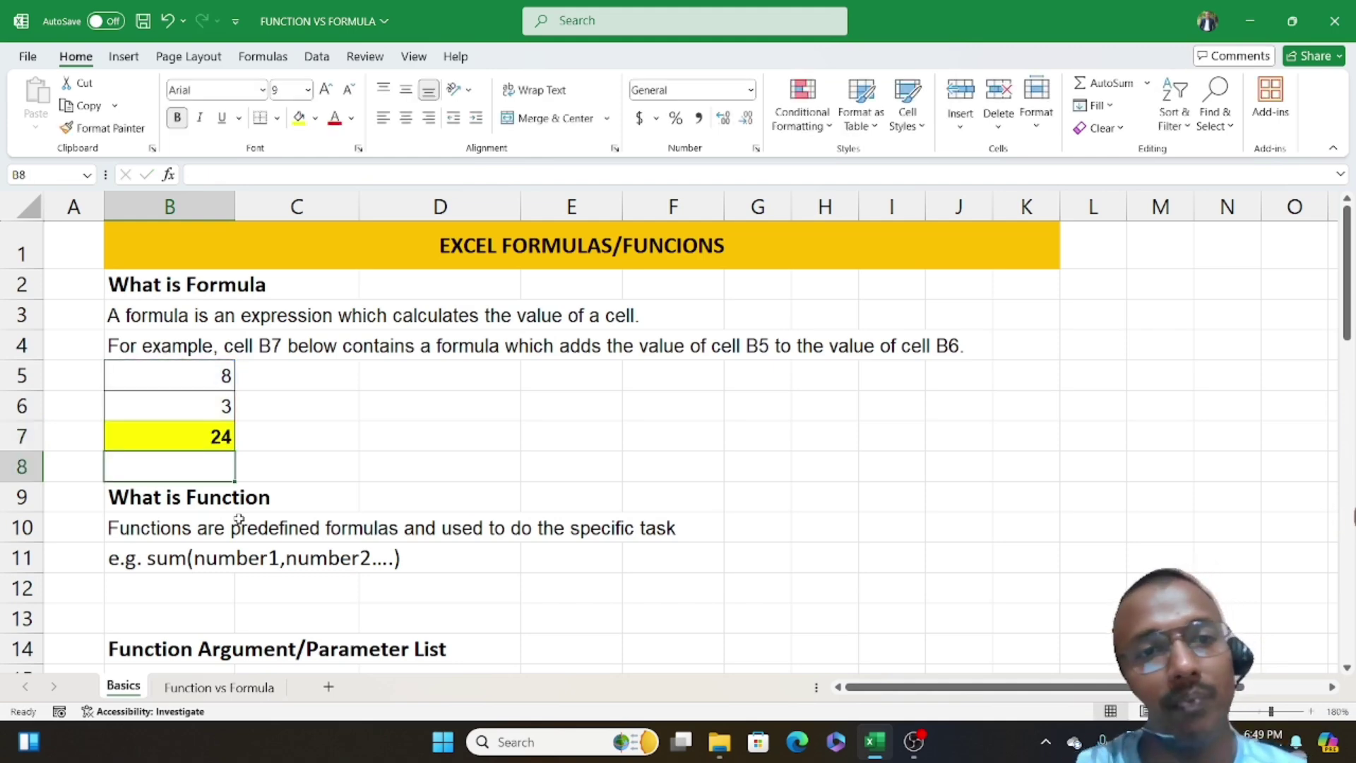
Step: Inspect the formula in cell B7 and the cells it refers to, leaving it as it is
click(189, 438)
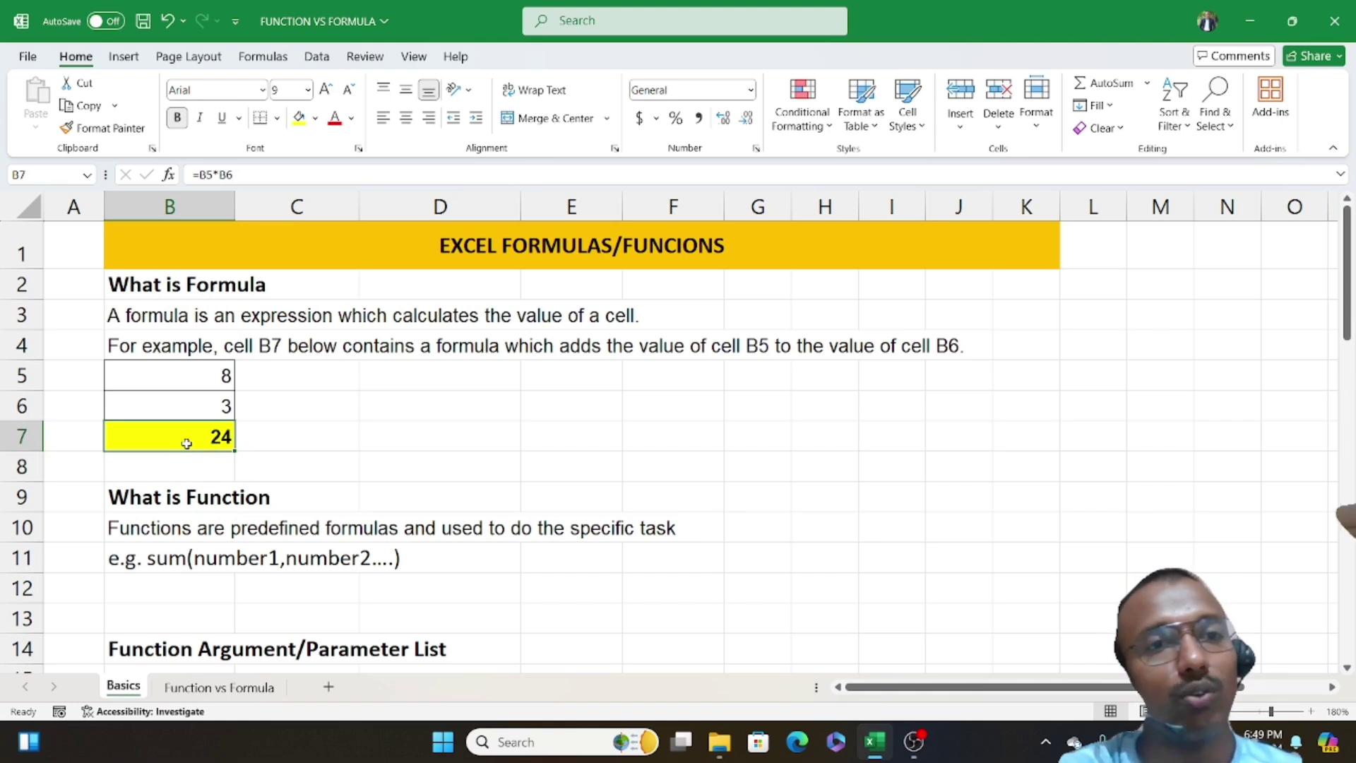
double_click(188, 444)
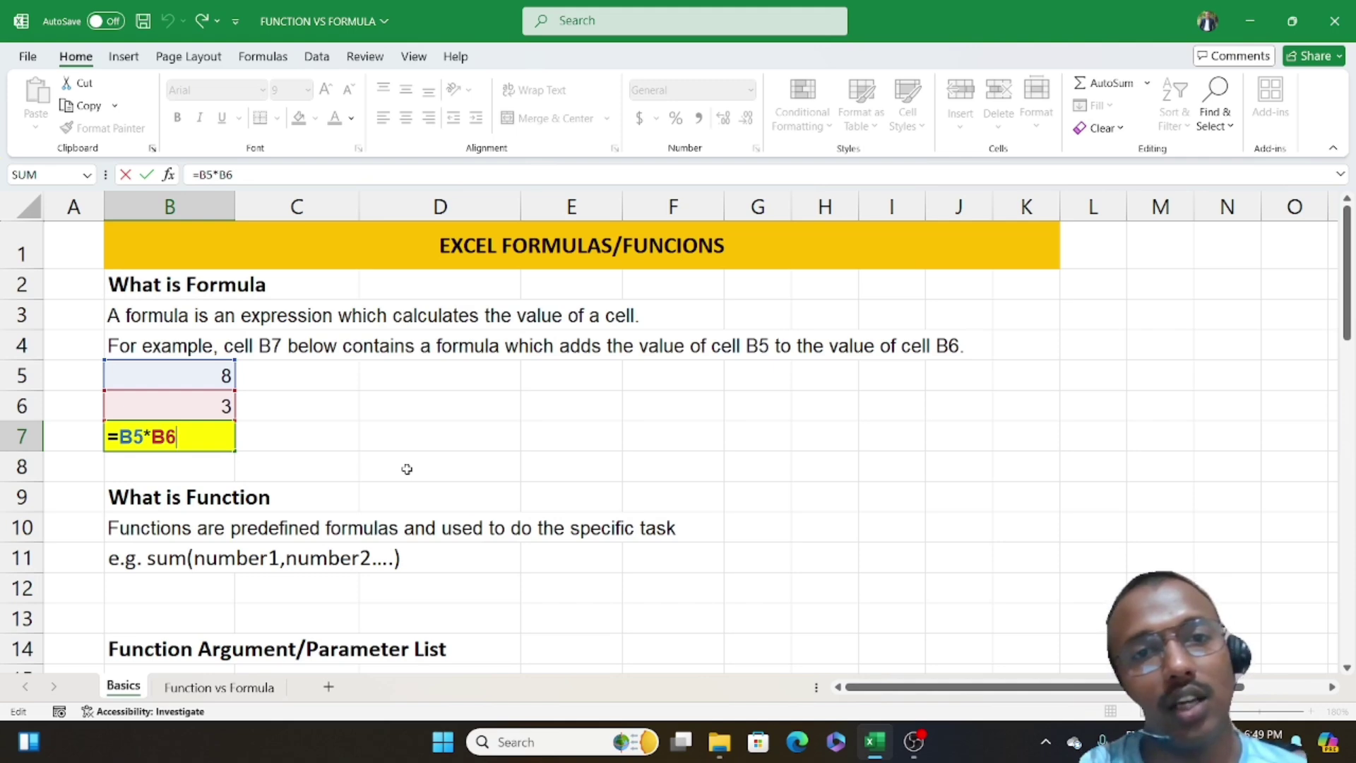
click(382, 429)
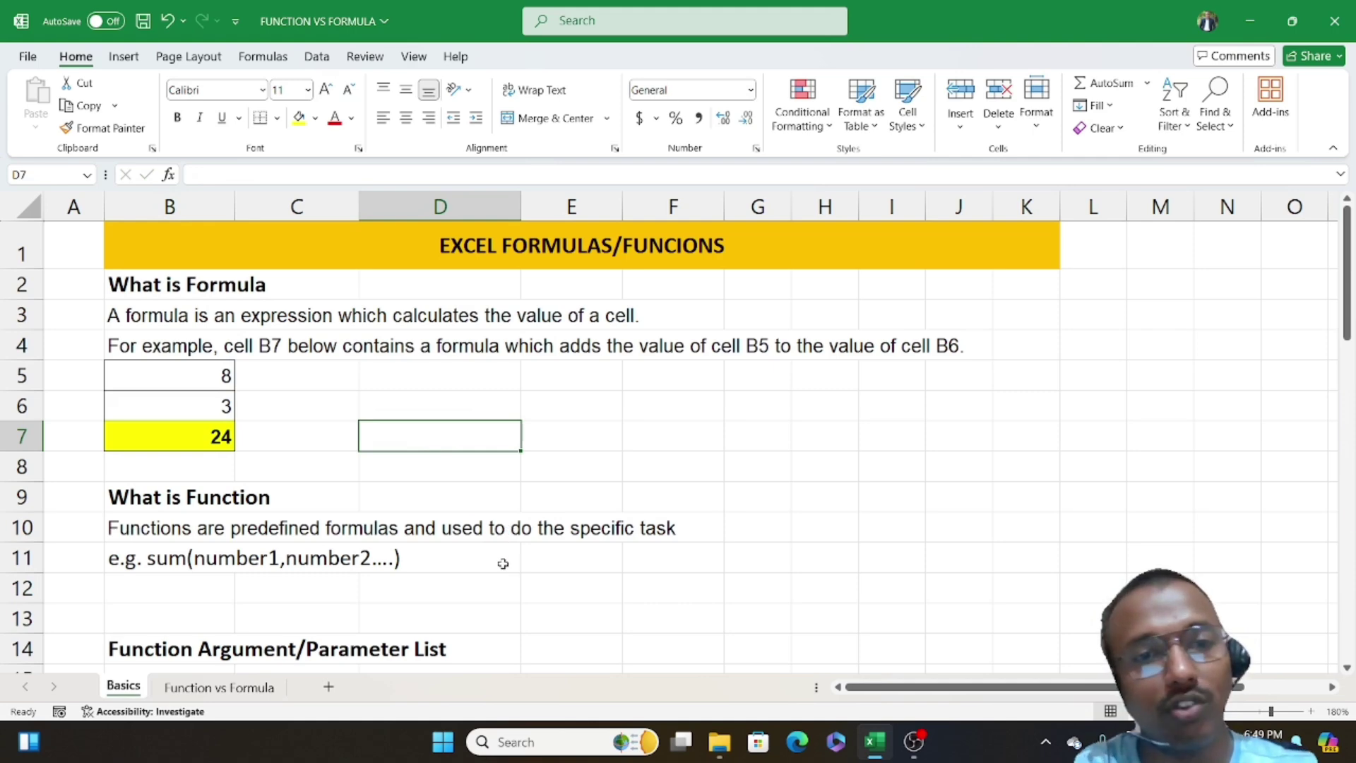
Step: Enter =NOW() in cell F16 as a function without arguments, and clear the cell again
scroll(503, 564, down, 1)
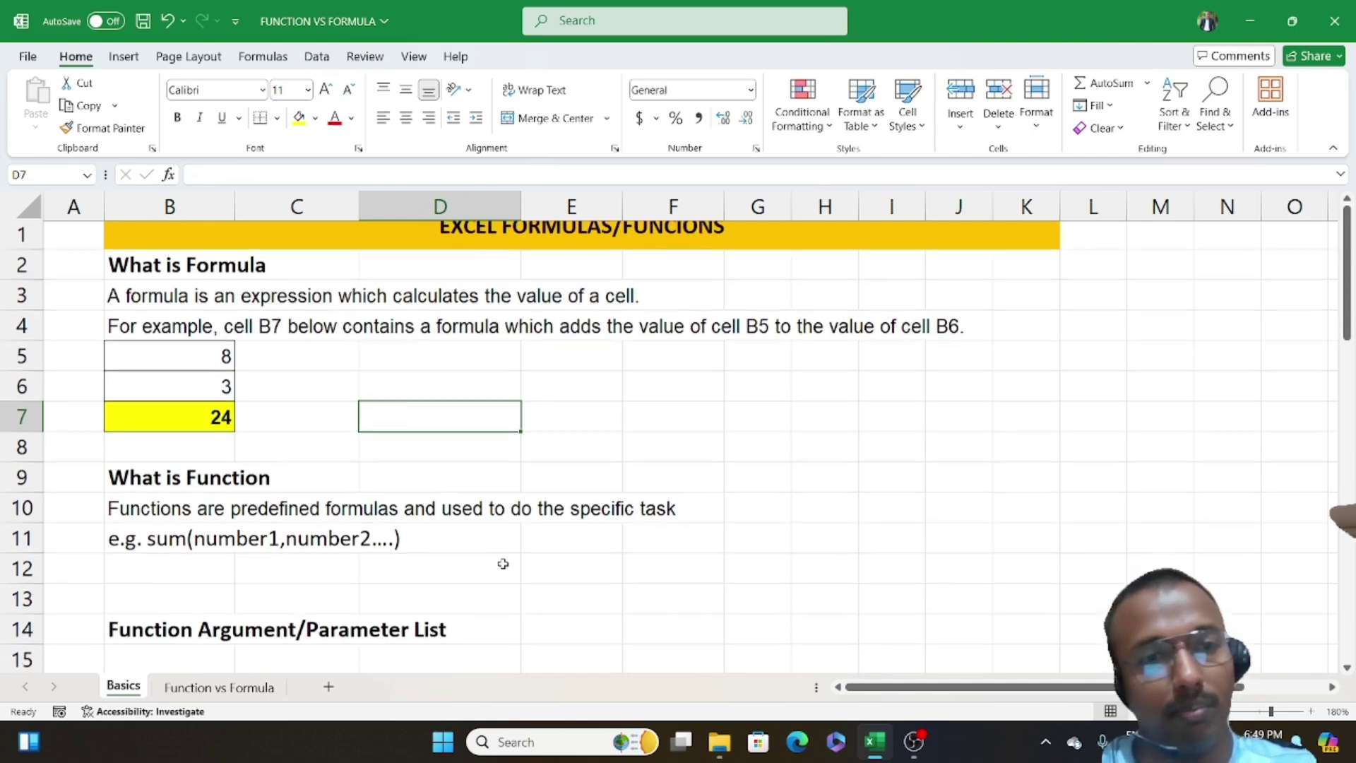
scroll(503, 564, down, 3)
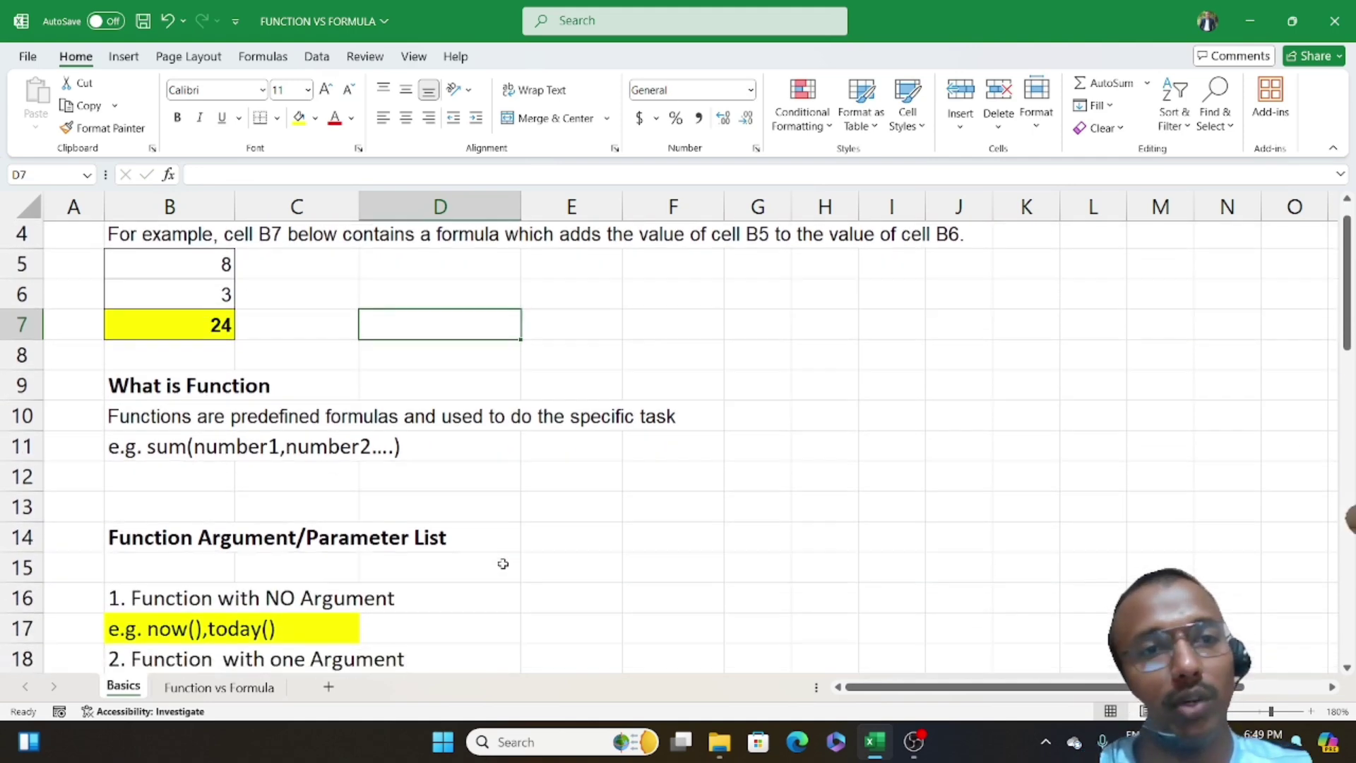
scroll(503, 564, down, 2)
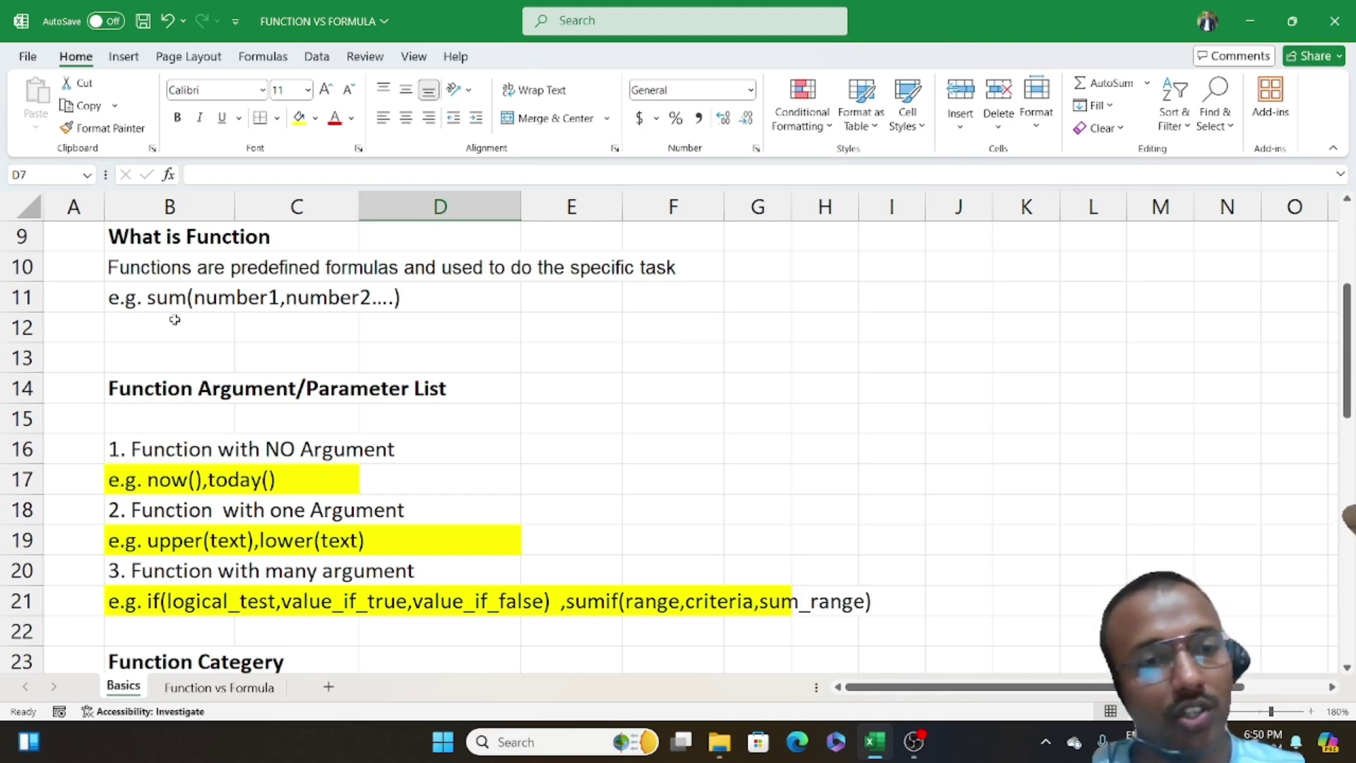
scroll(174, 319, down, 2)
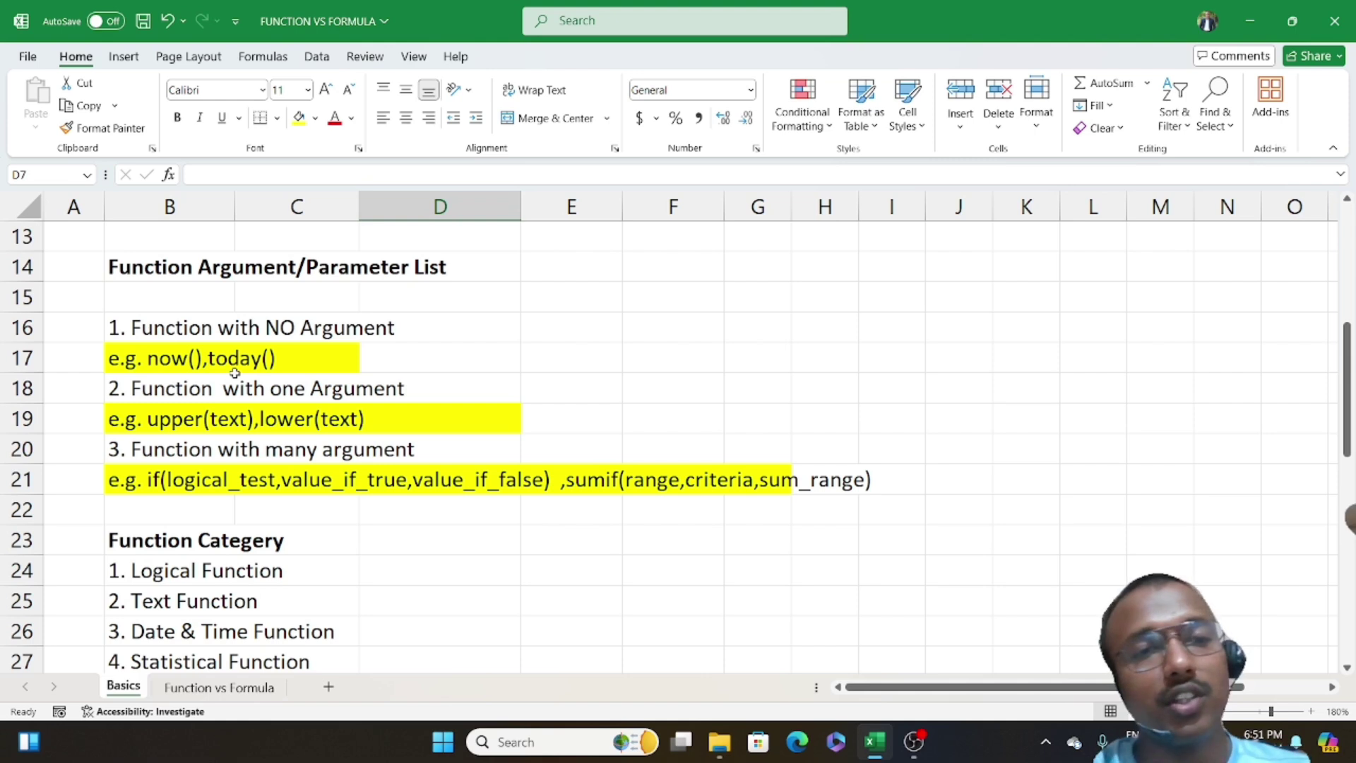
click(678, 334)
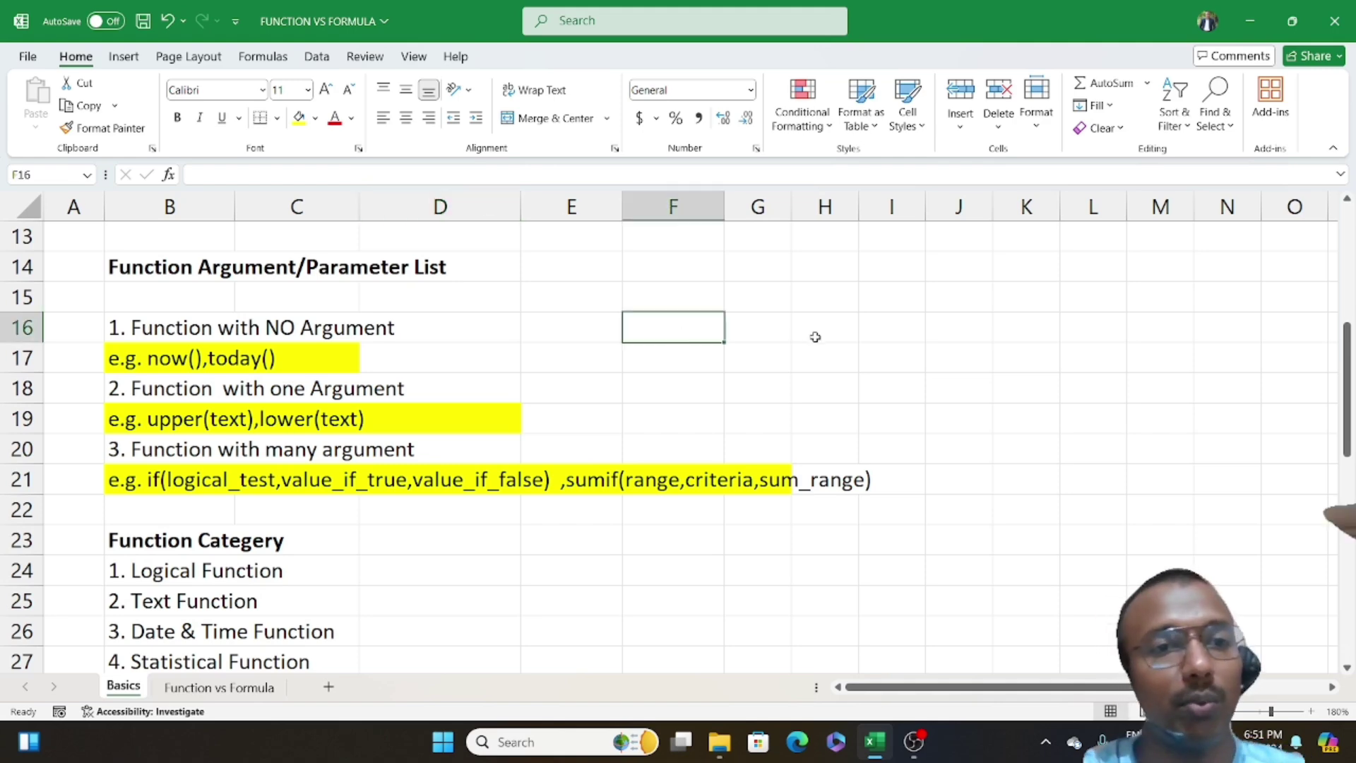
text(=)
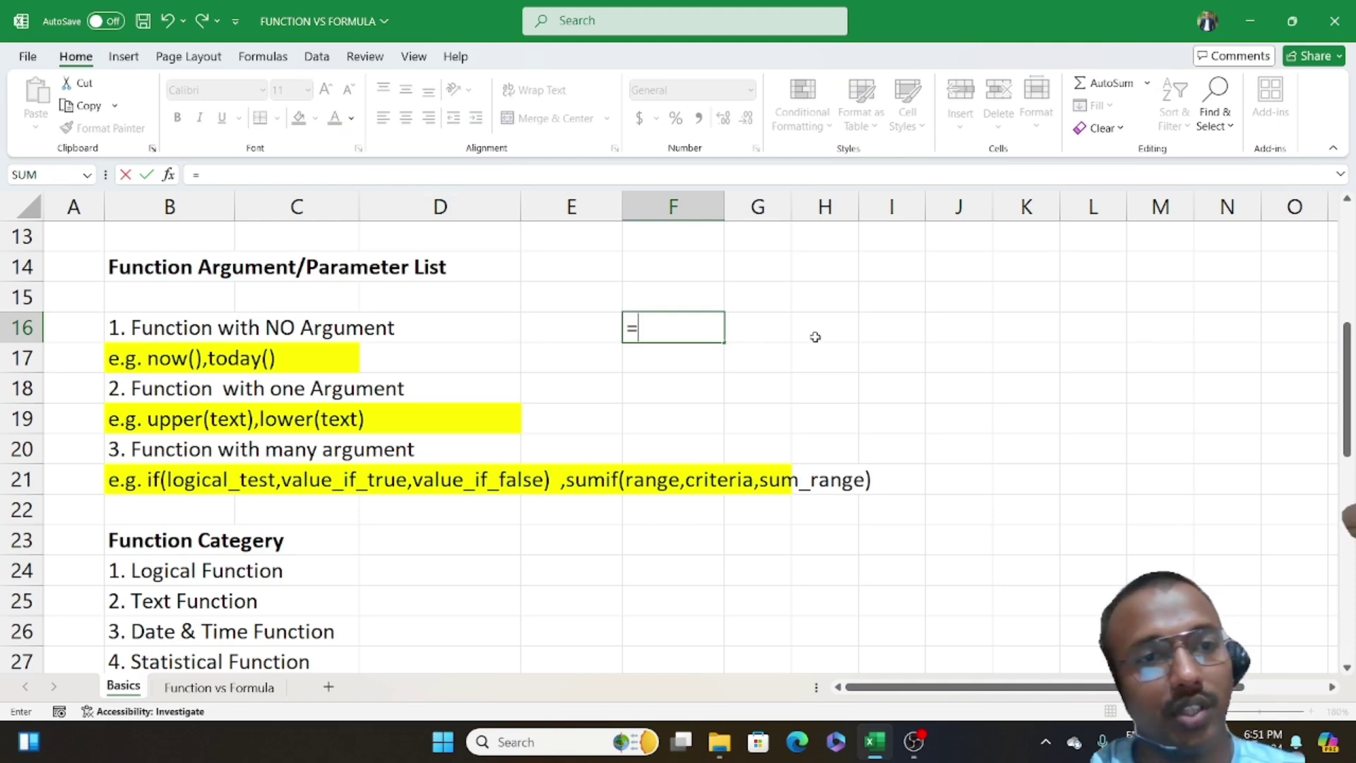
text(NOW)
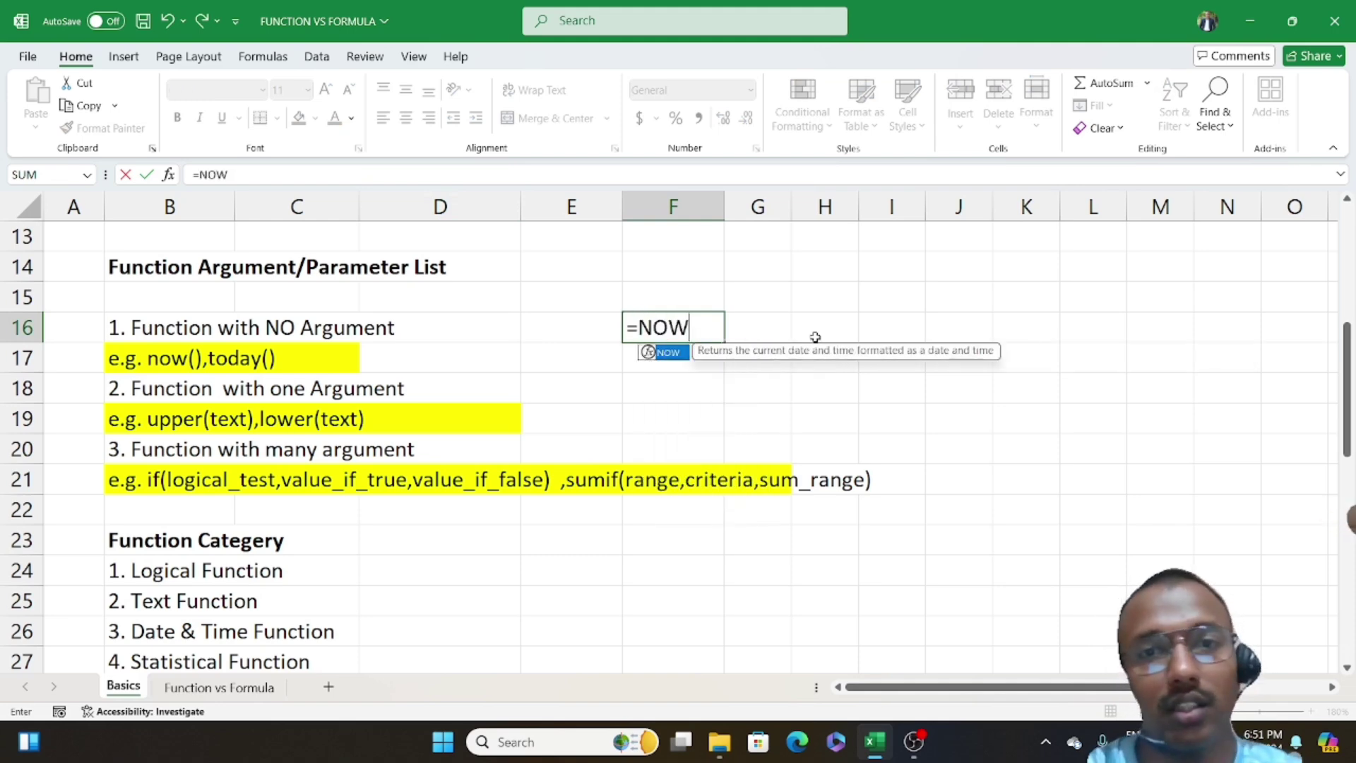
text(()
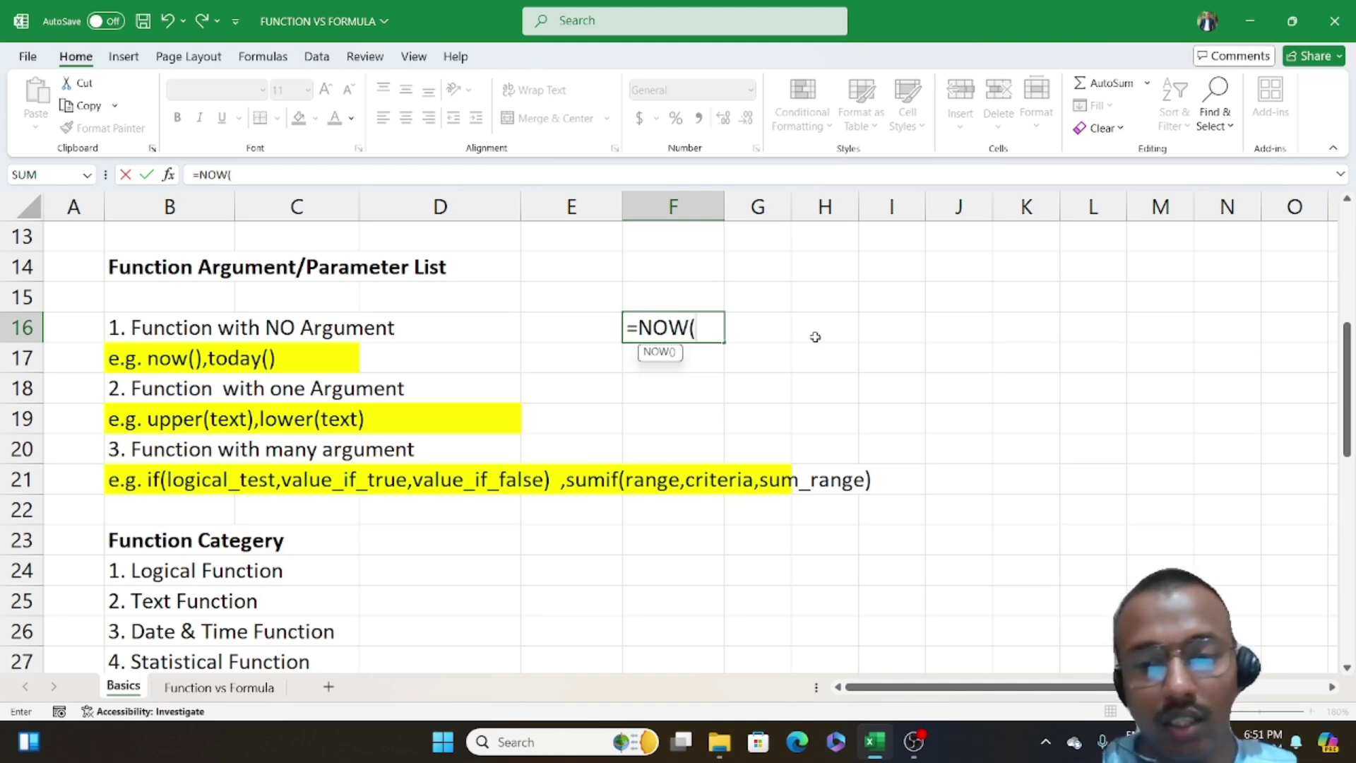
text())
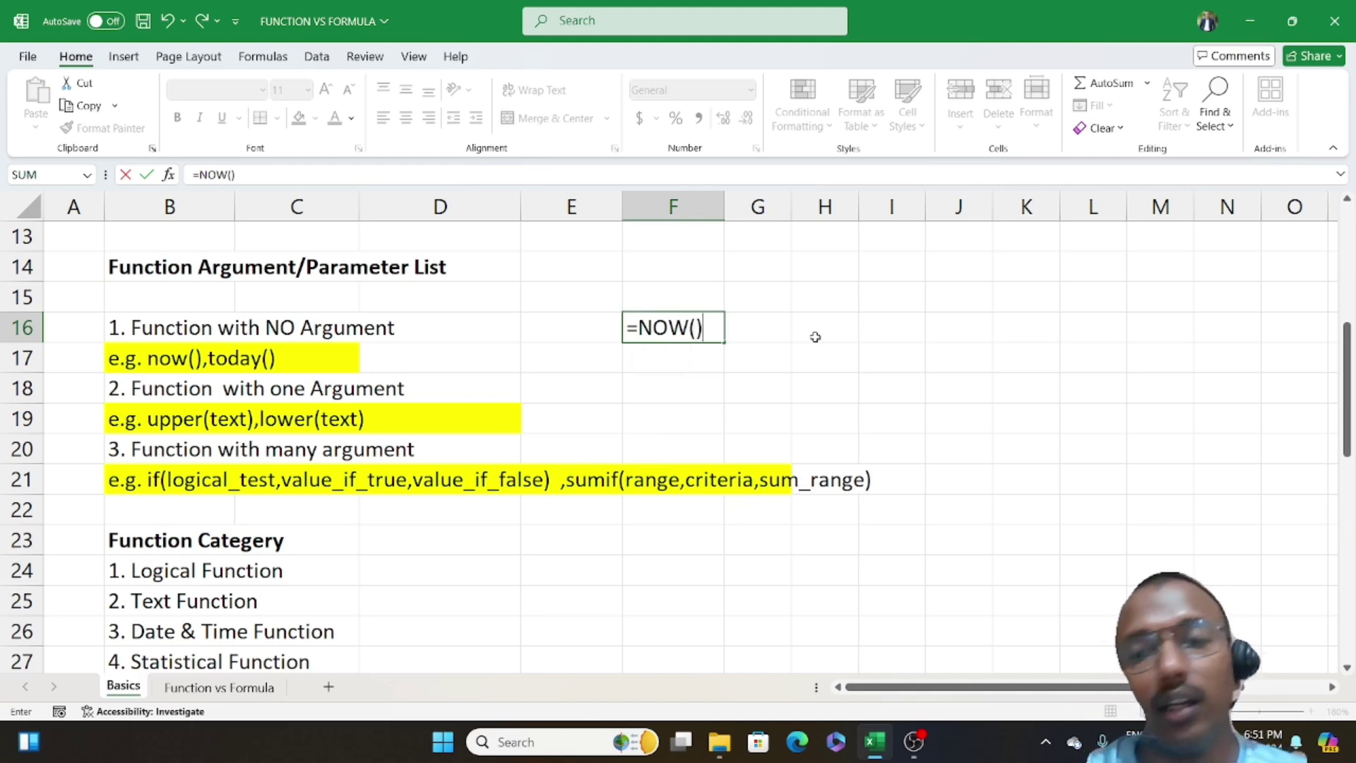
key(Return)
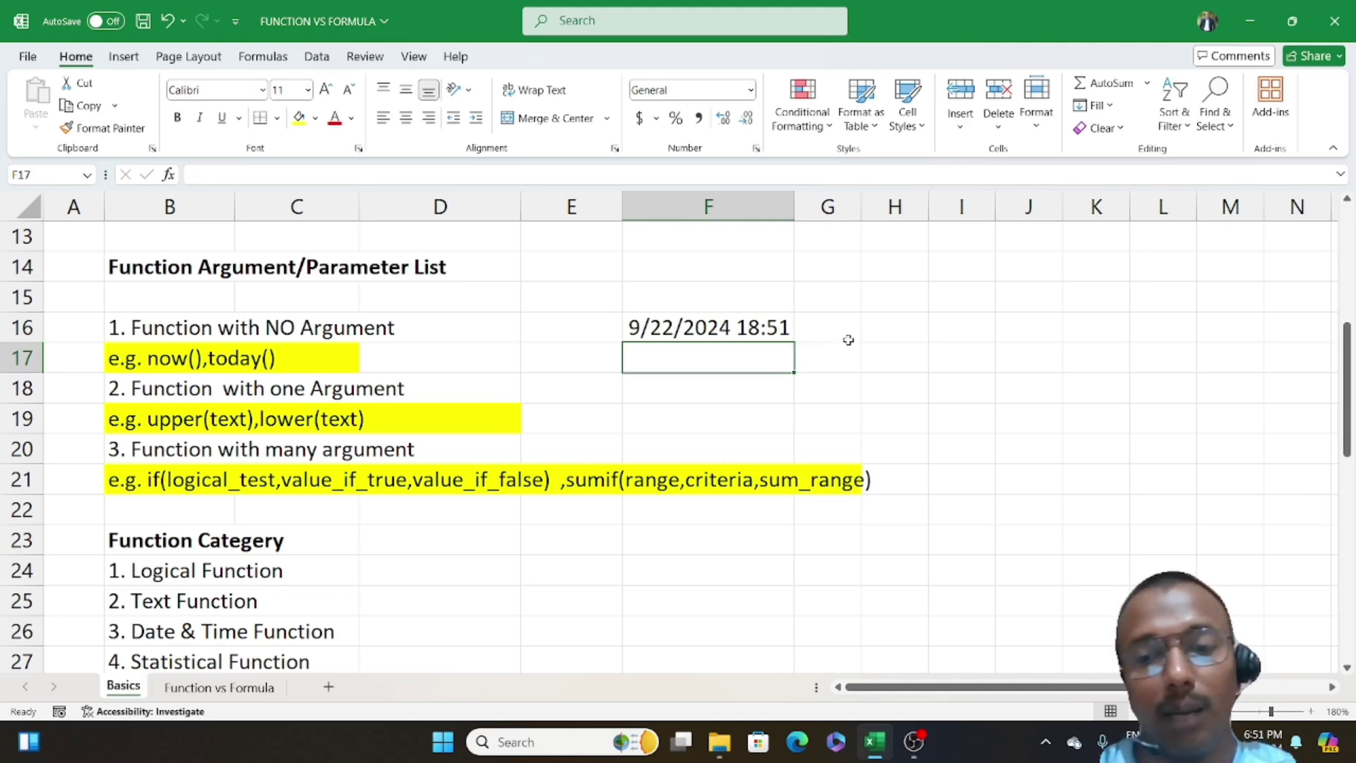
key(Up)
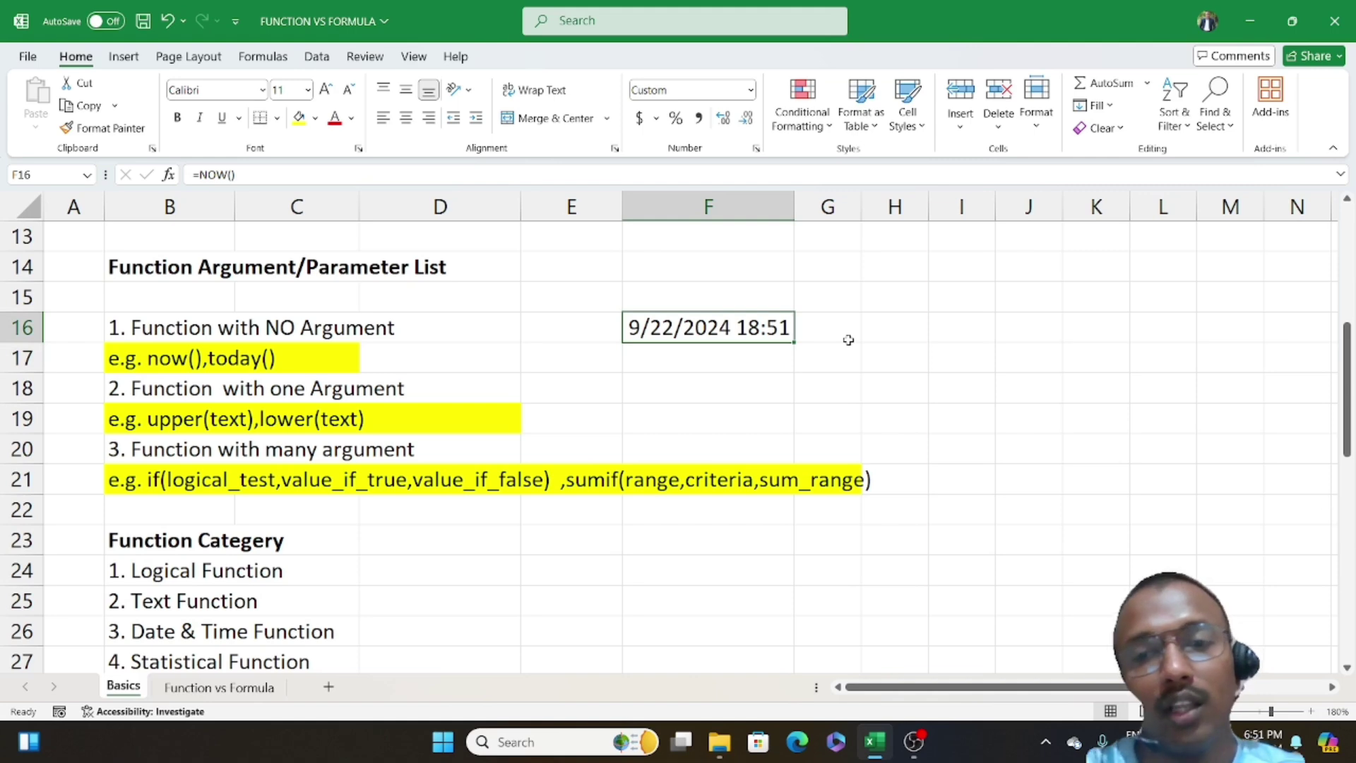
key(Delete)
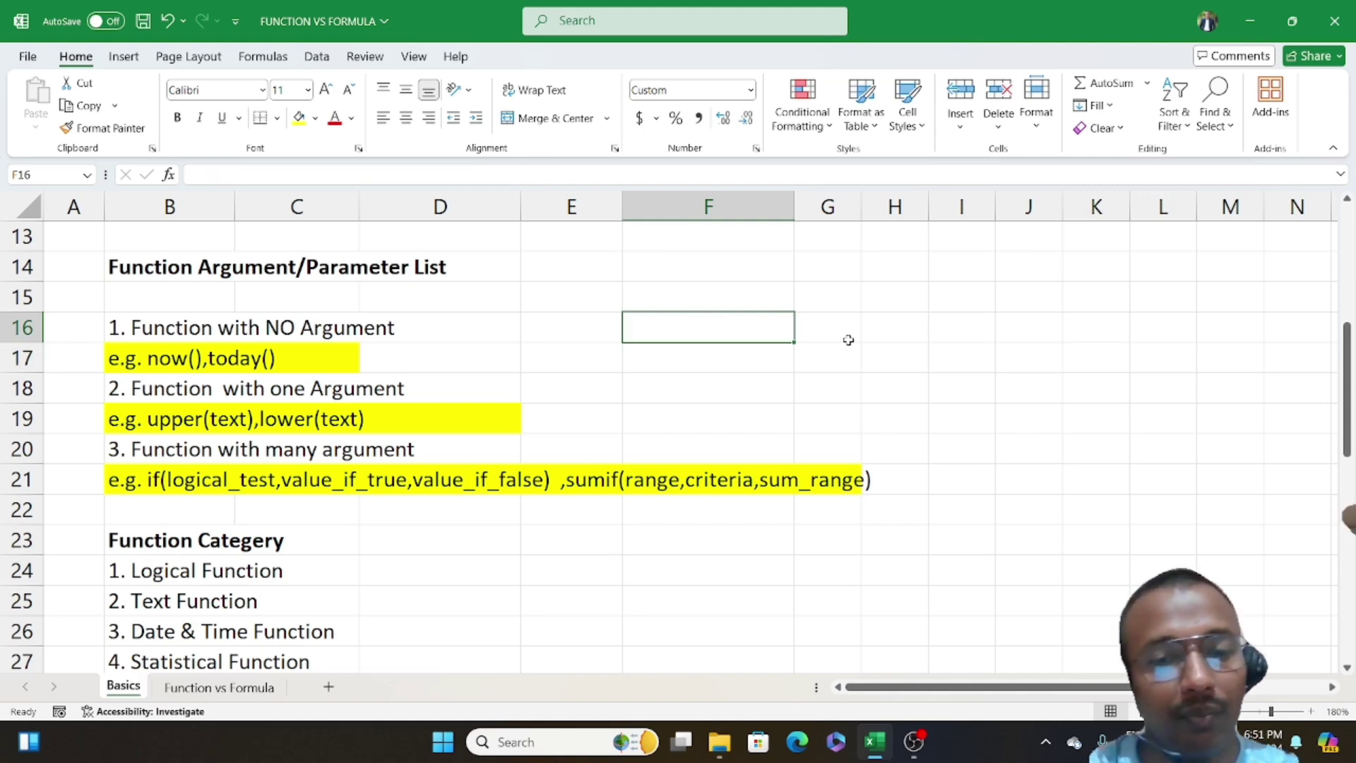
Step: Enter =TODAY() in cell F16 as a second function without arguments, and clear the cell again
text(TO)
key(BackSpace)
key(BackSpace)
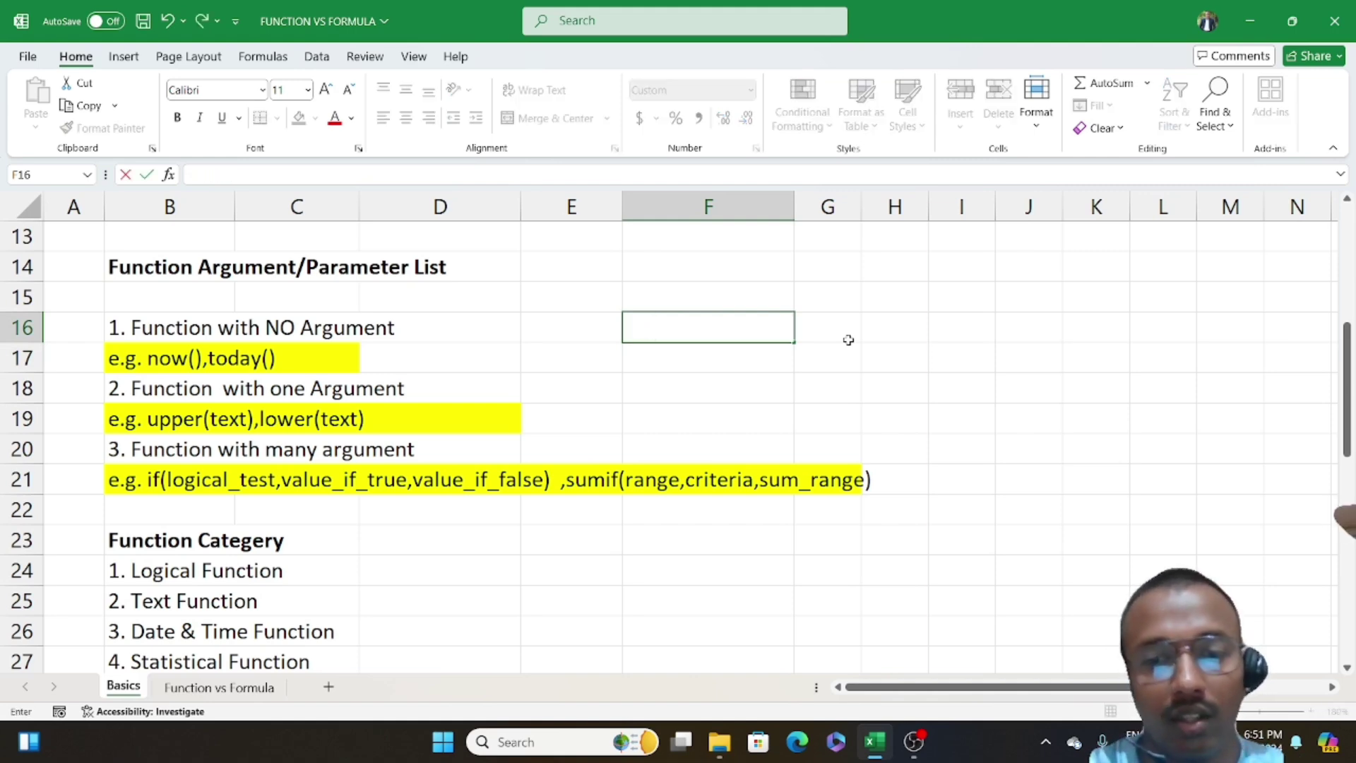
text(=TO)
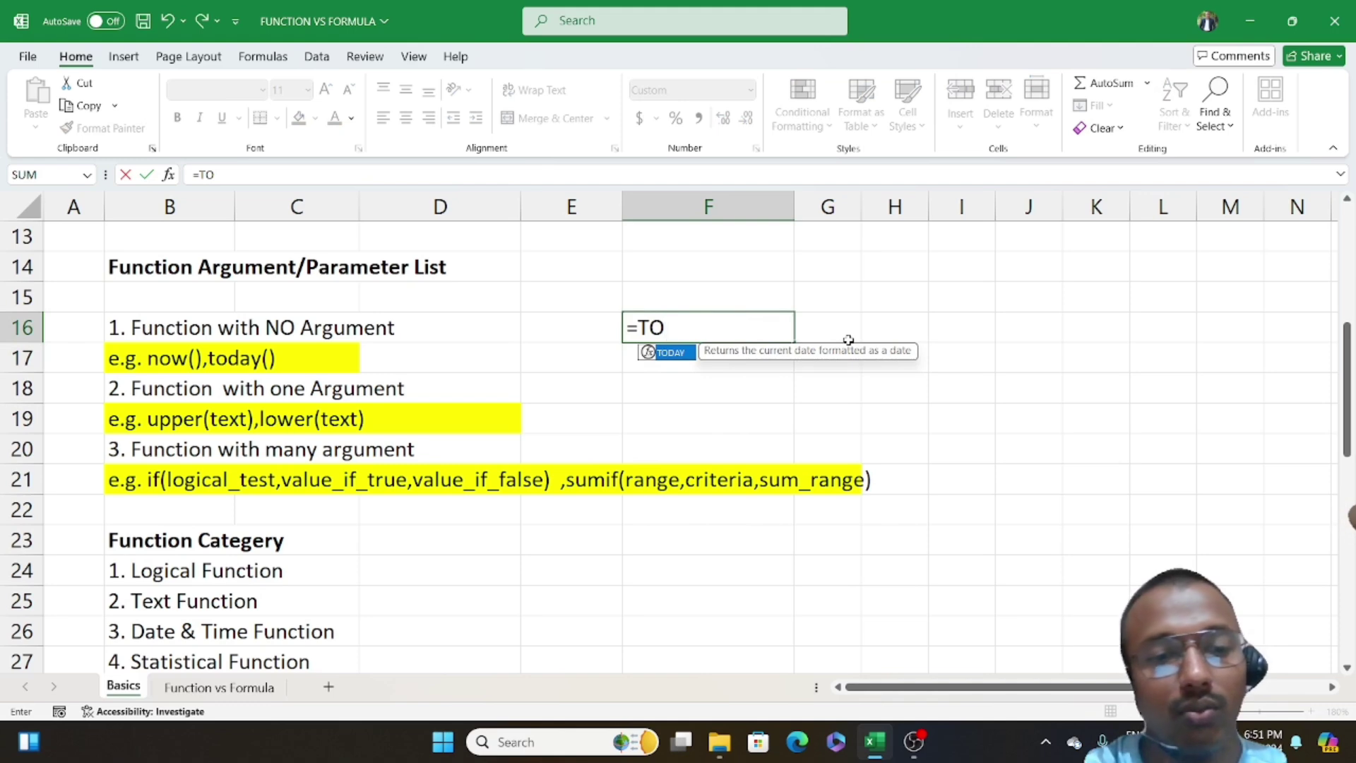
text(DYA)
key(BackSpace)
key(BackSpace)
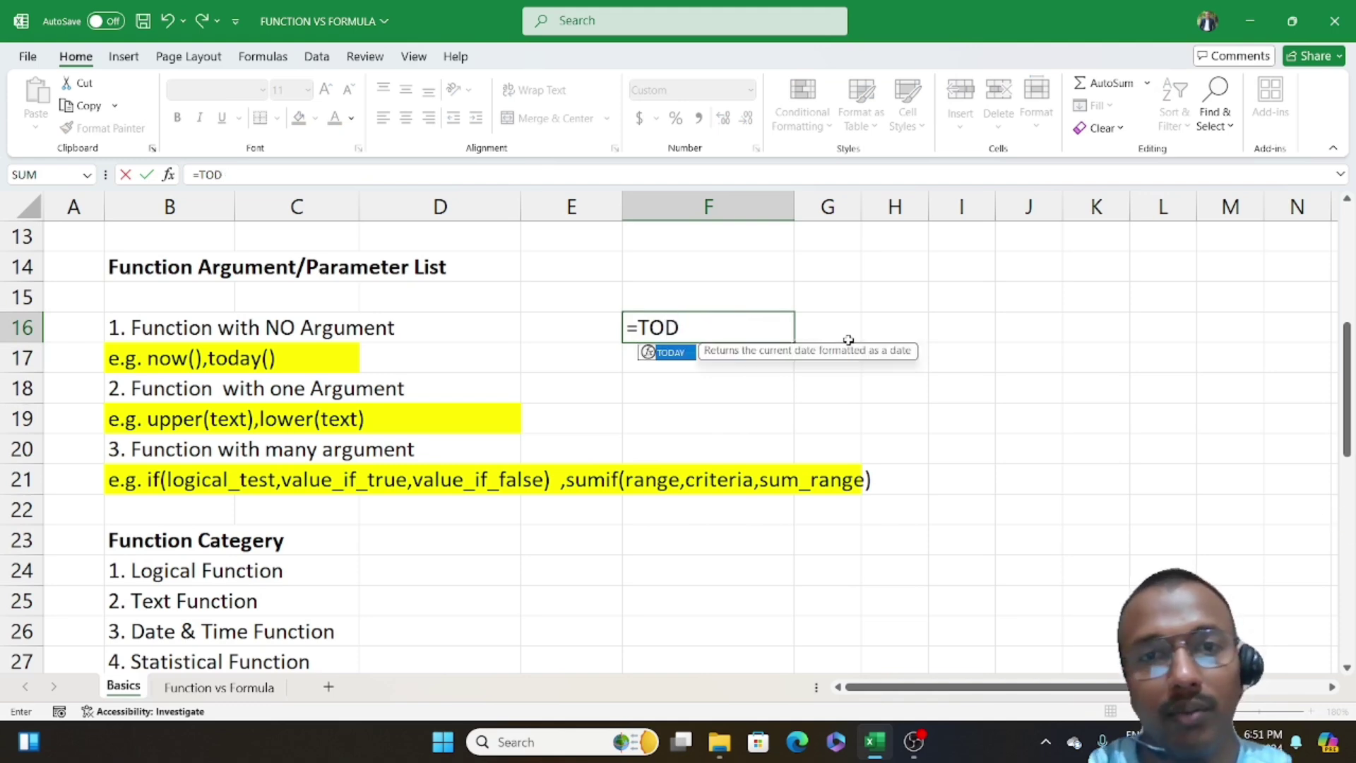
text(AY)
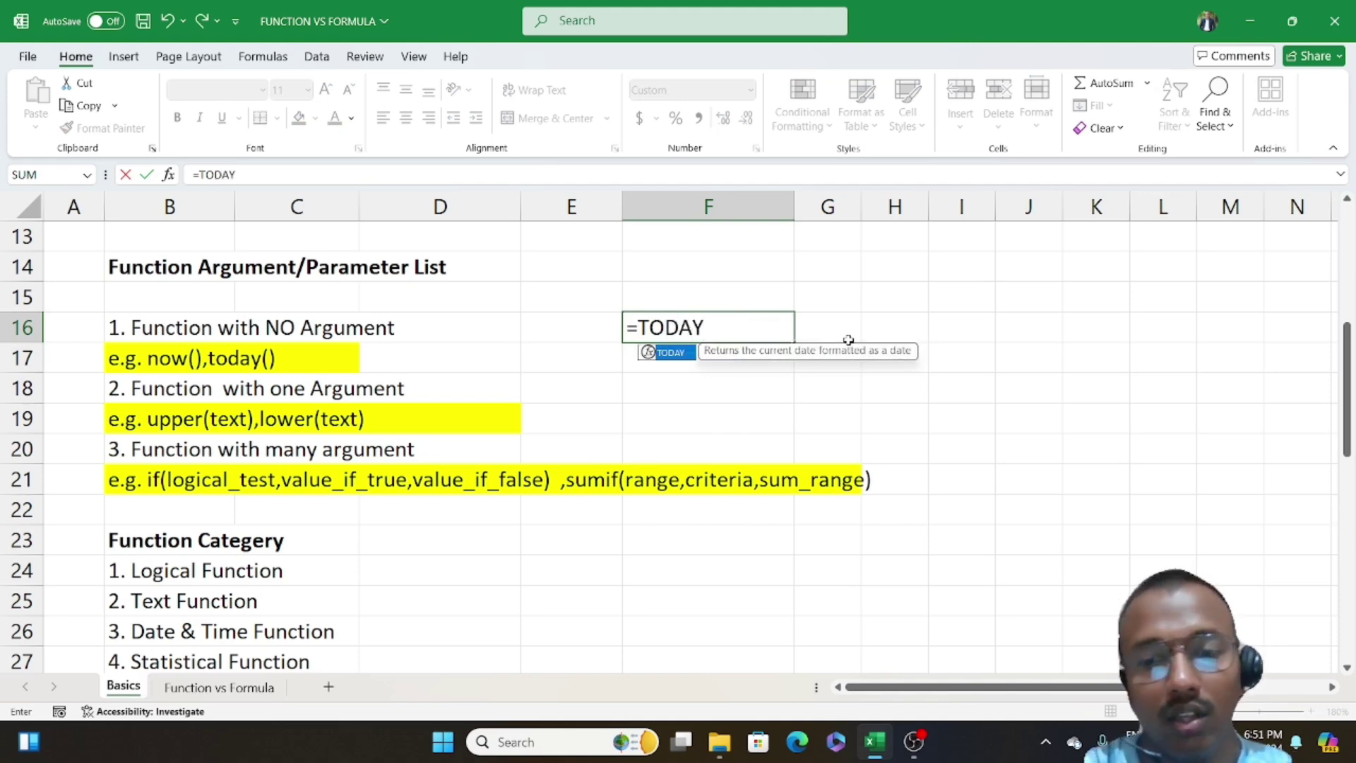
text(())
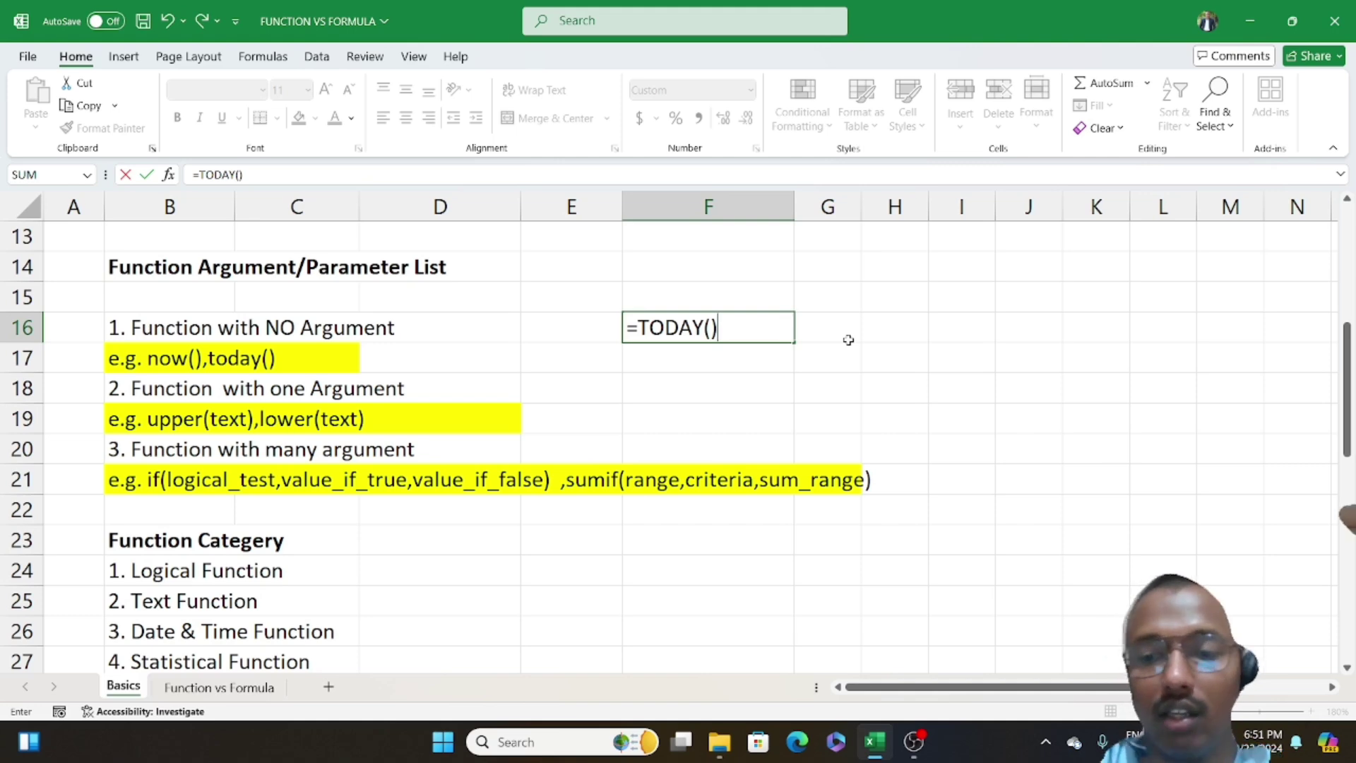
key(Return)
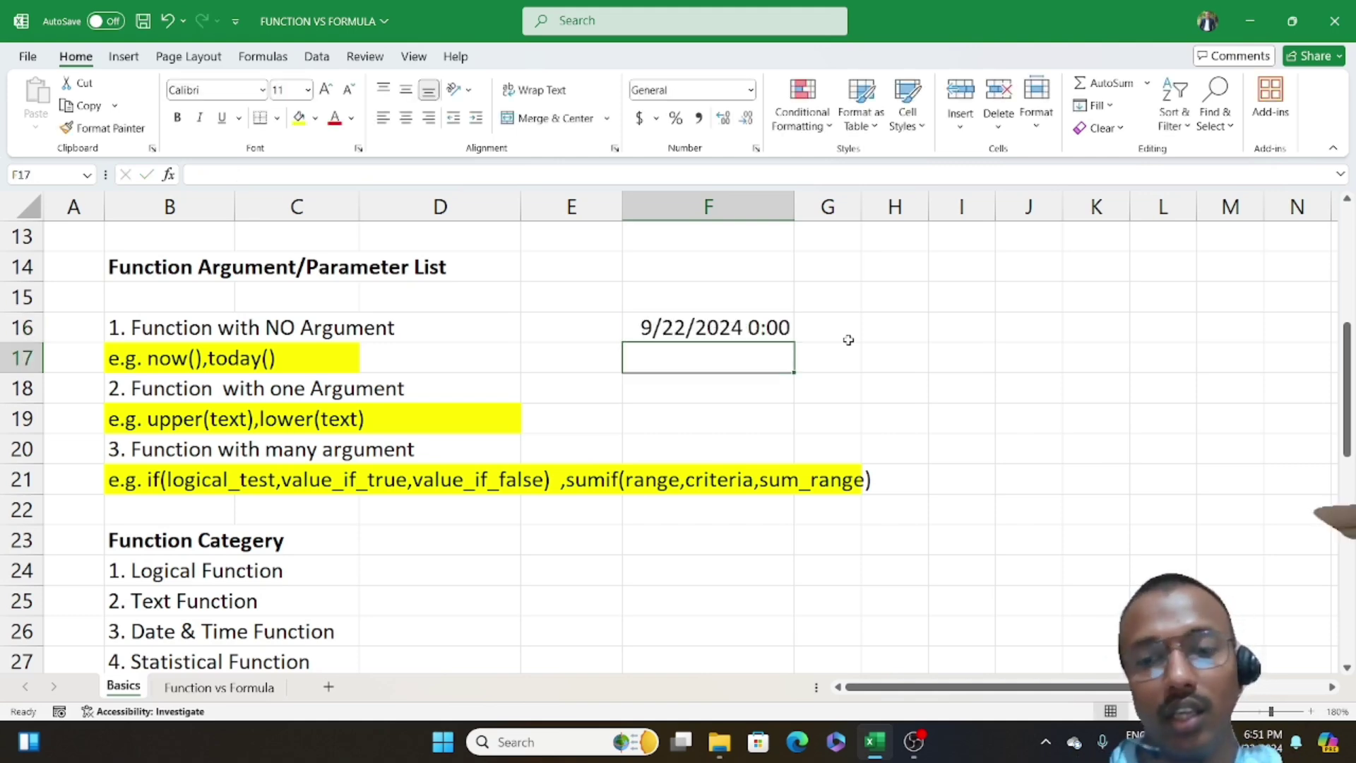
key(Up)
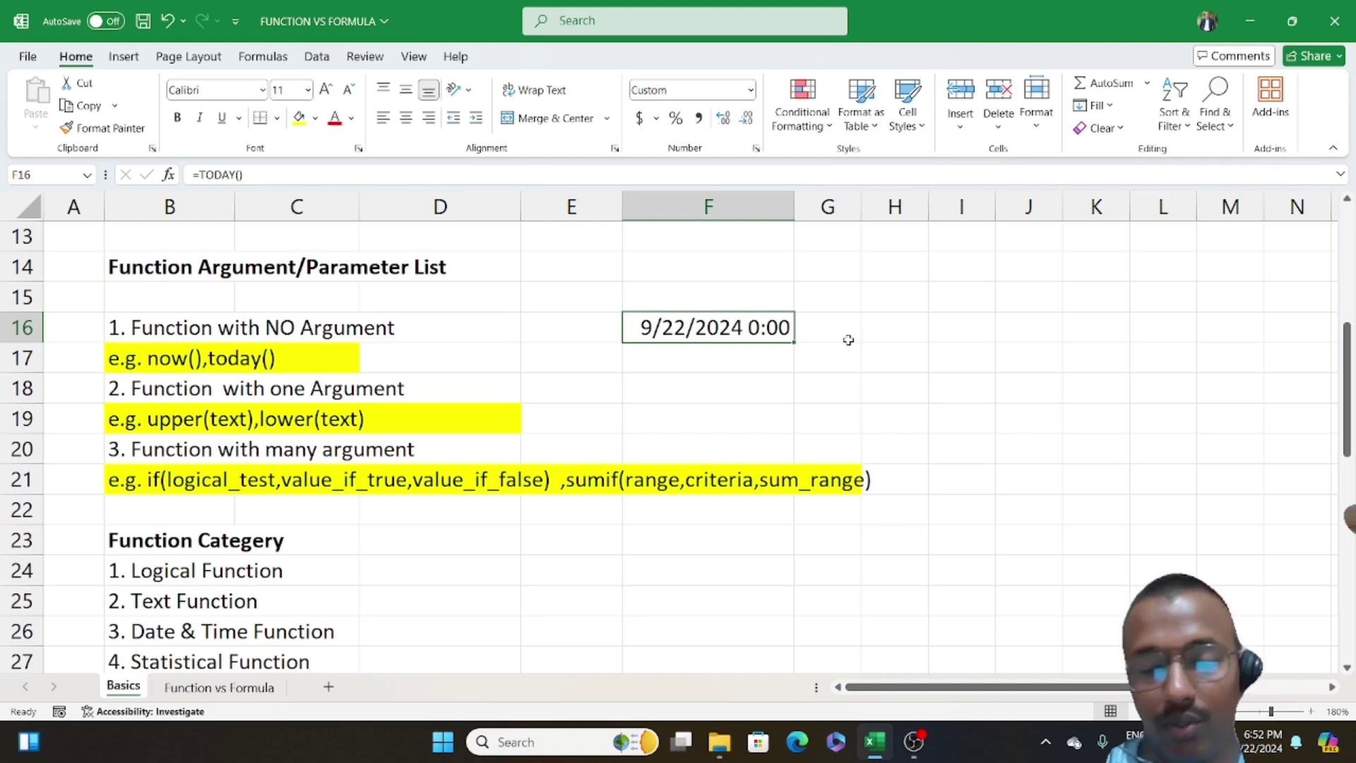
key(Delete)
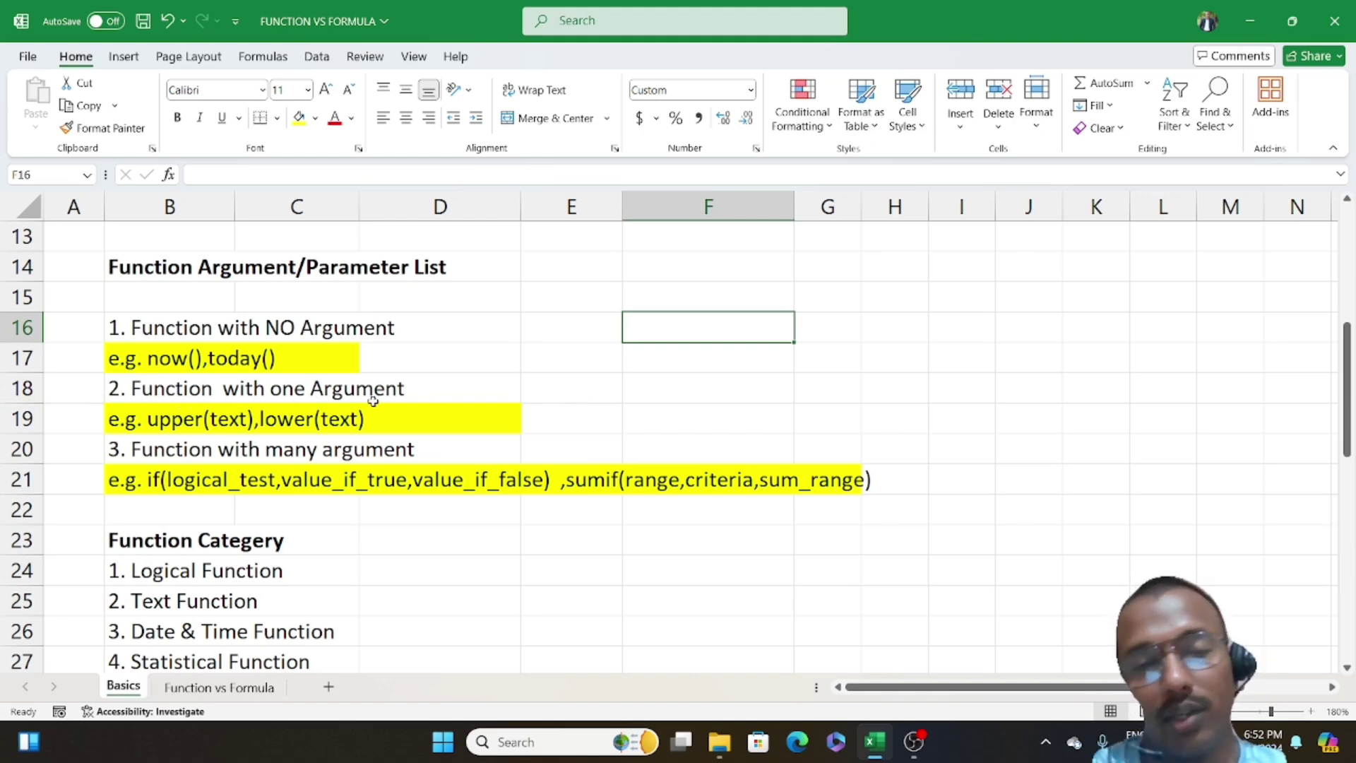
Step: Enter the text Function in cell F16 as sample input for a one-argument function
double_click(555, 392)
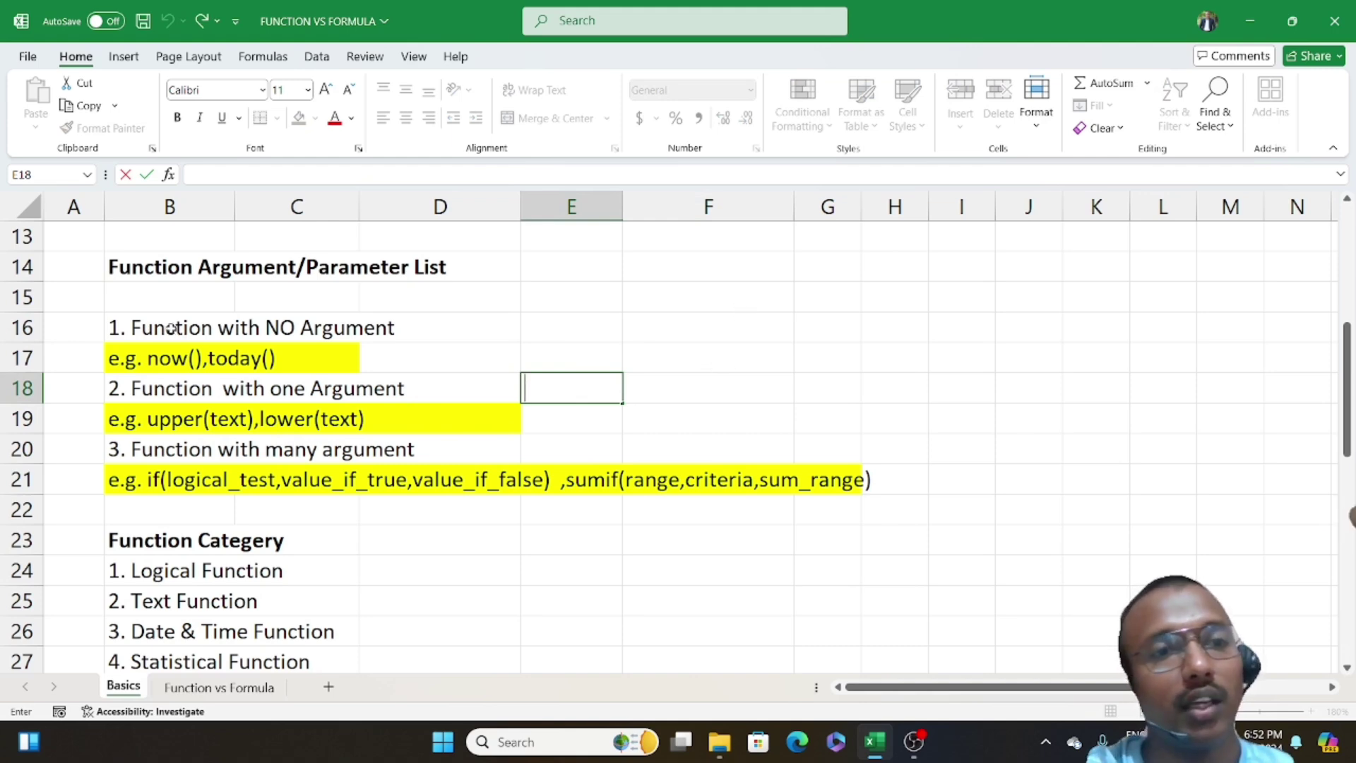
click(705, 335)
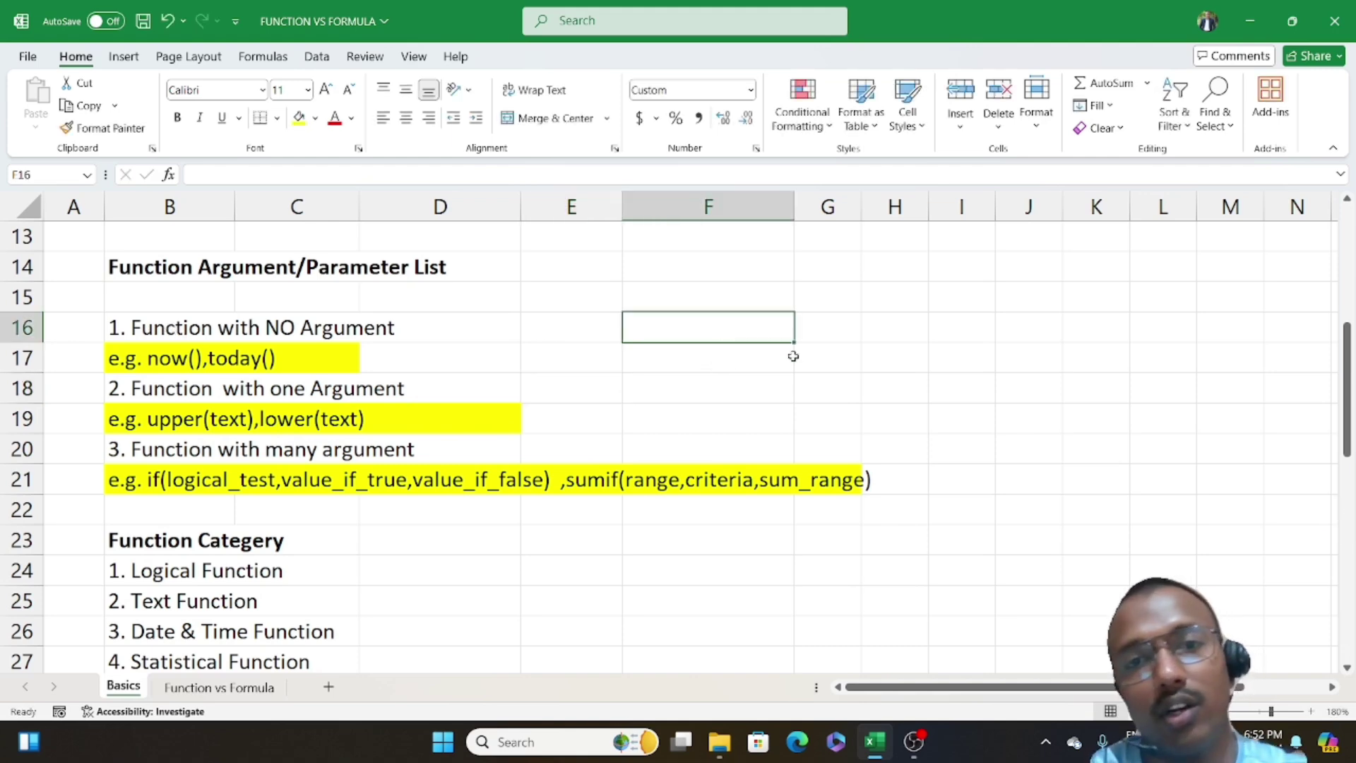
text(Fun)
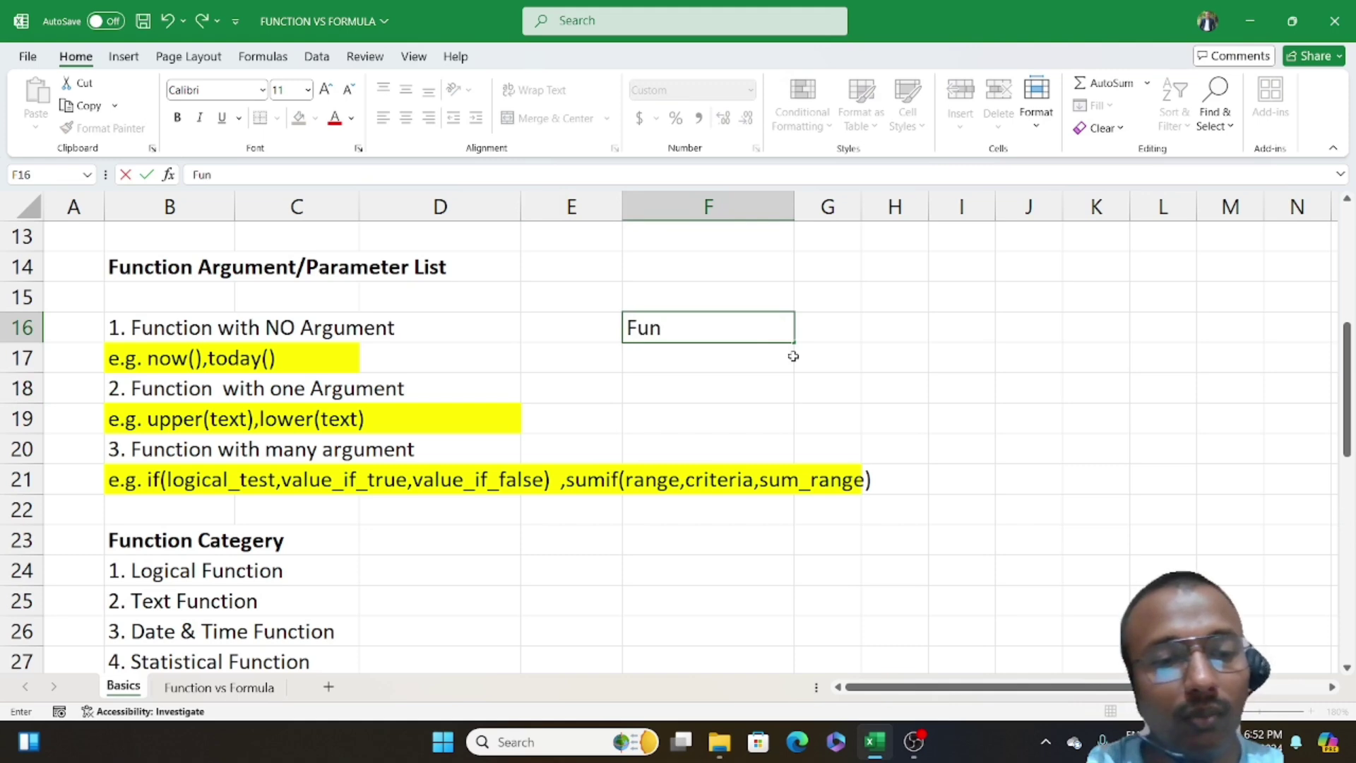
text(ction)
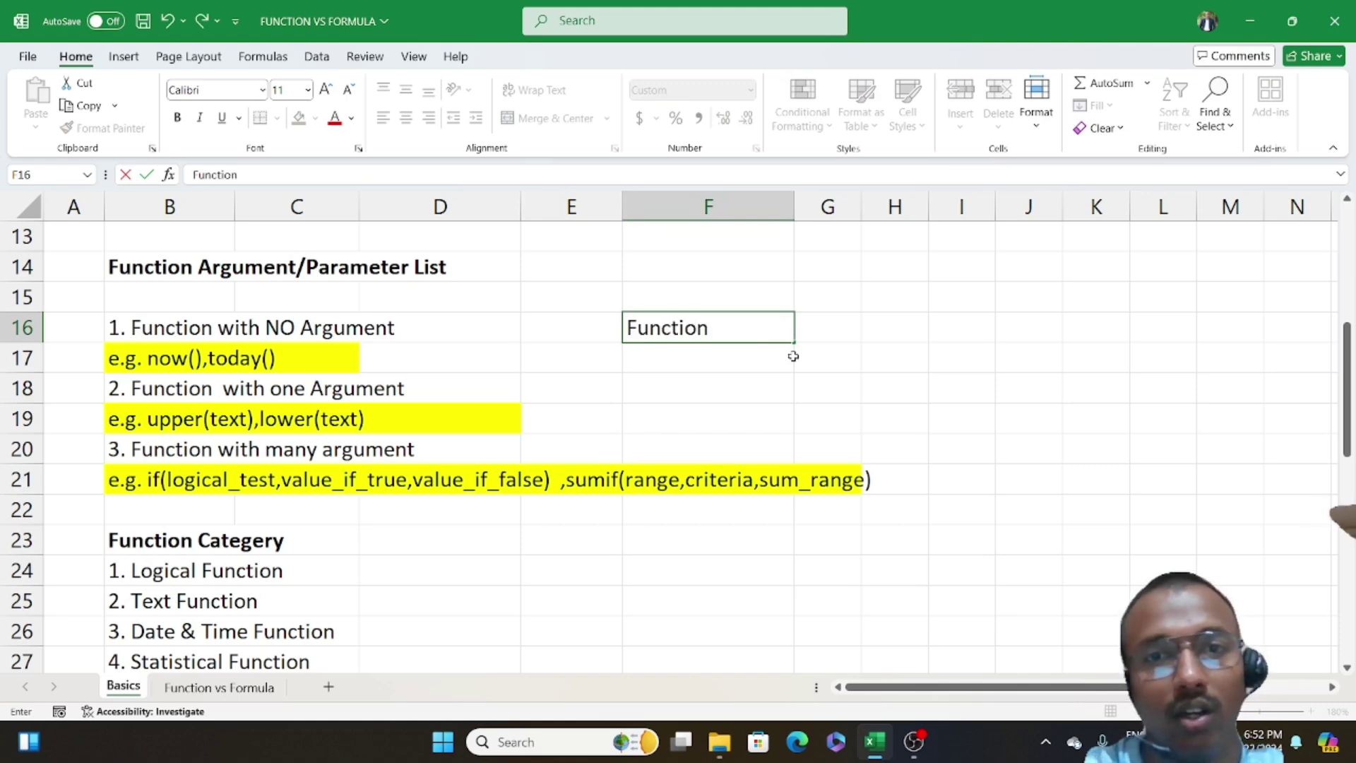
key(Tab)
Step: Enter =UPPER(F16) in cell G16 to convert the sample text to capitals
text(=)
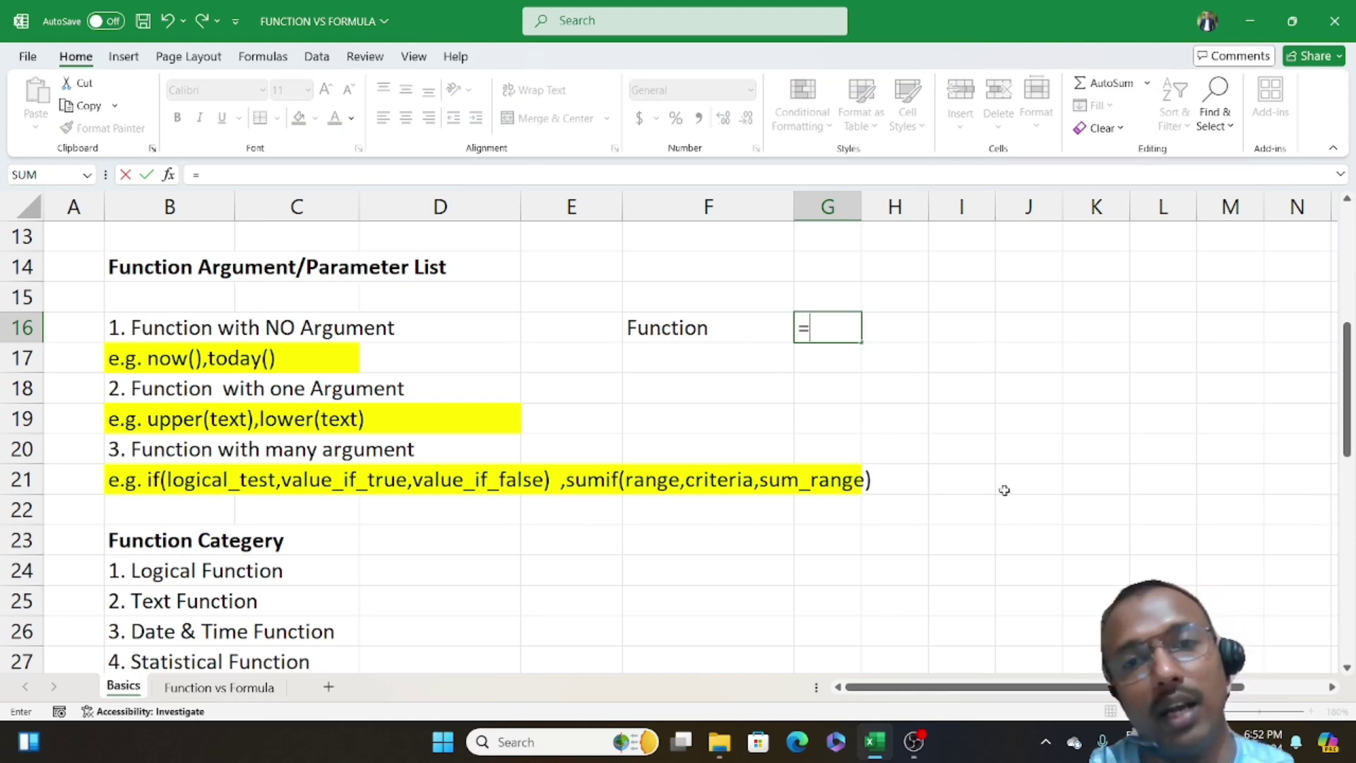
text(uppe)
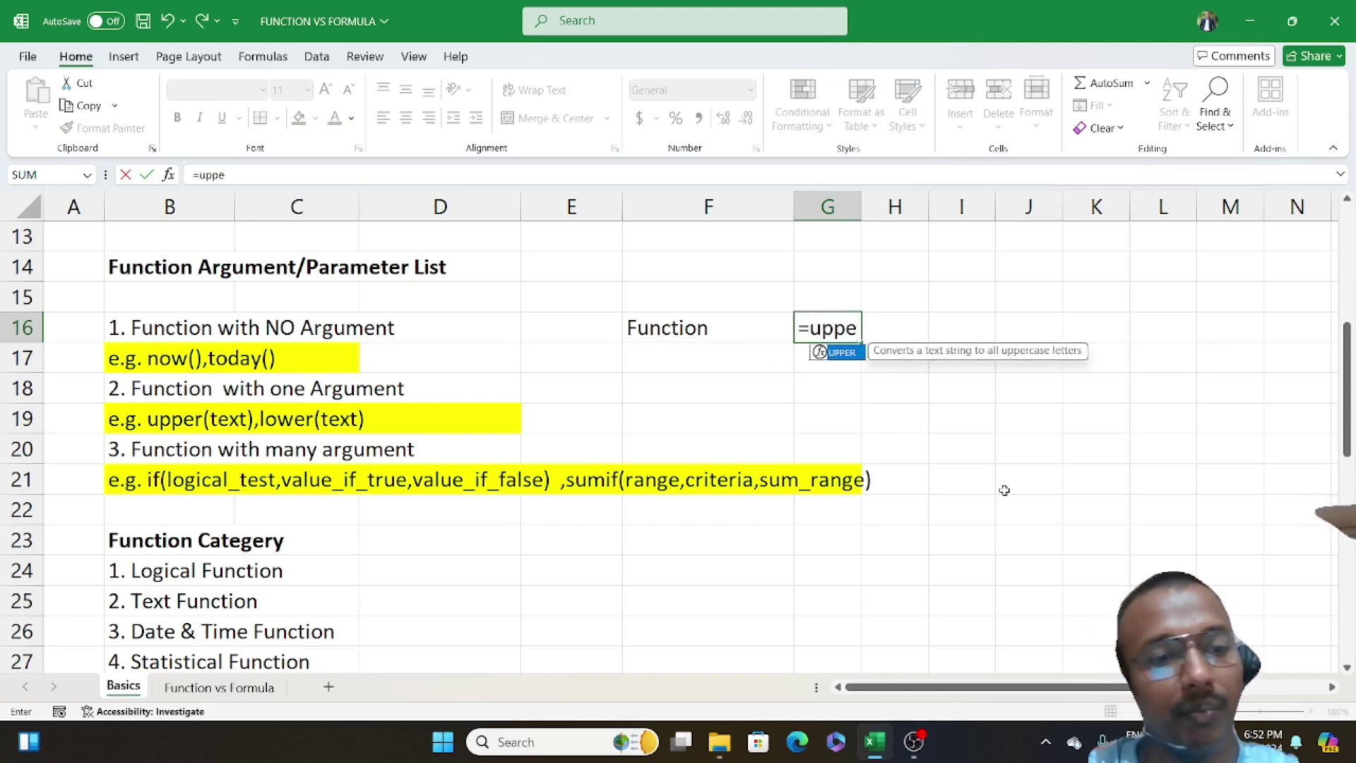
key(Tab)
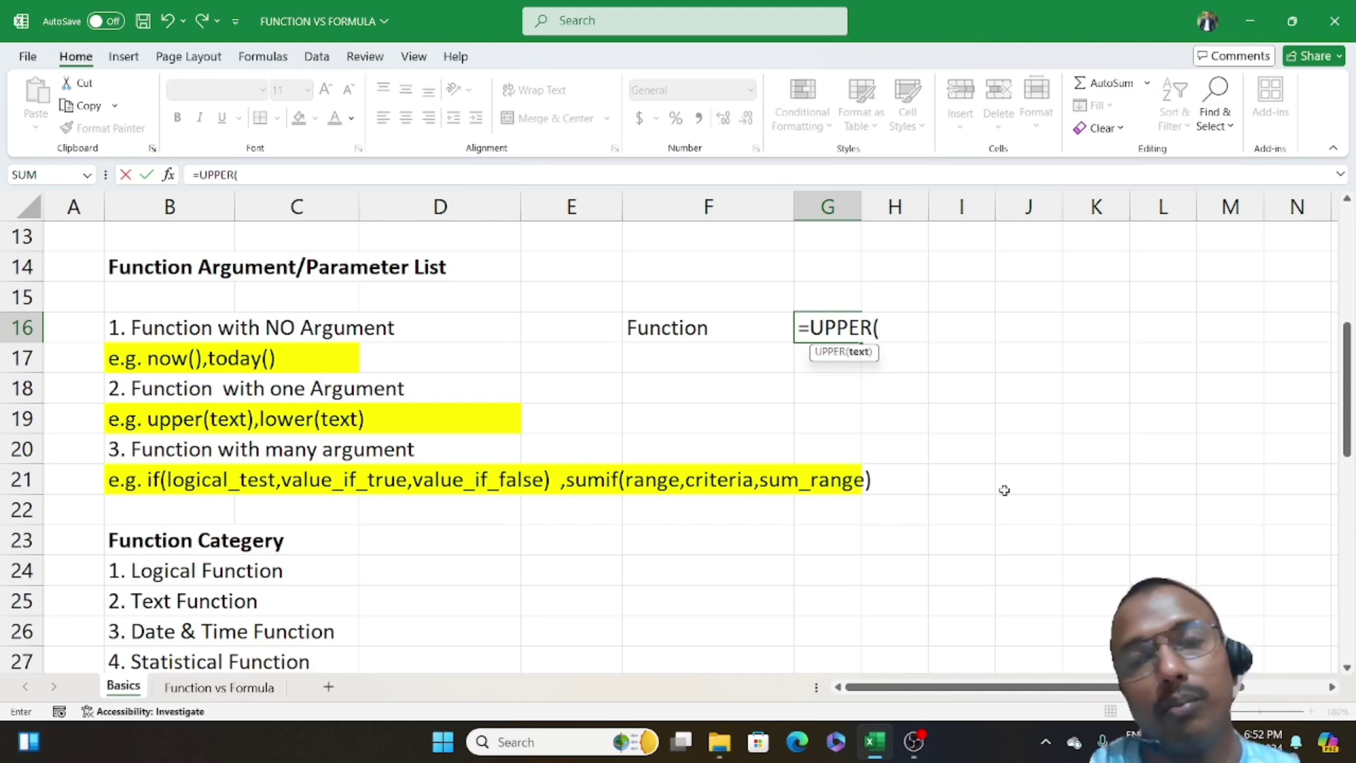
click(727, 330)
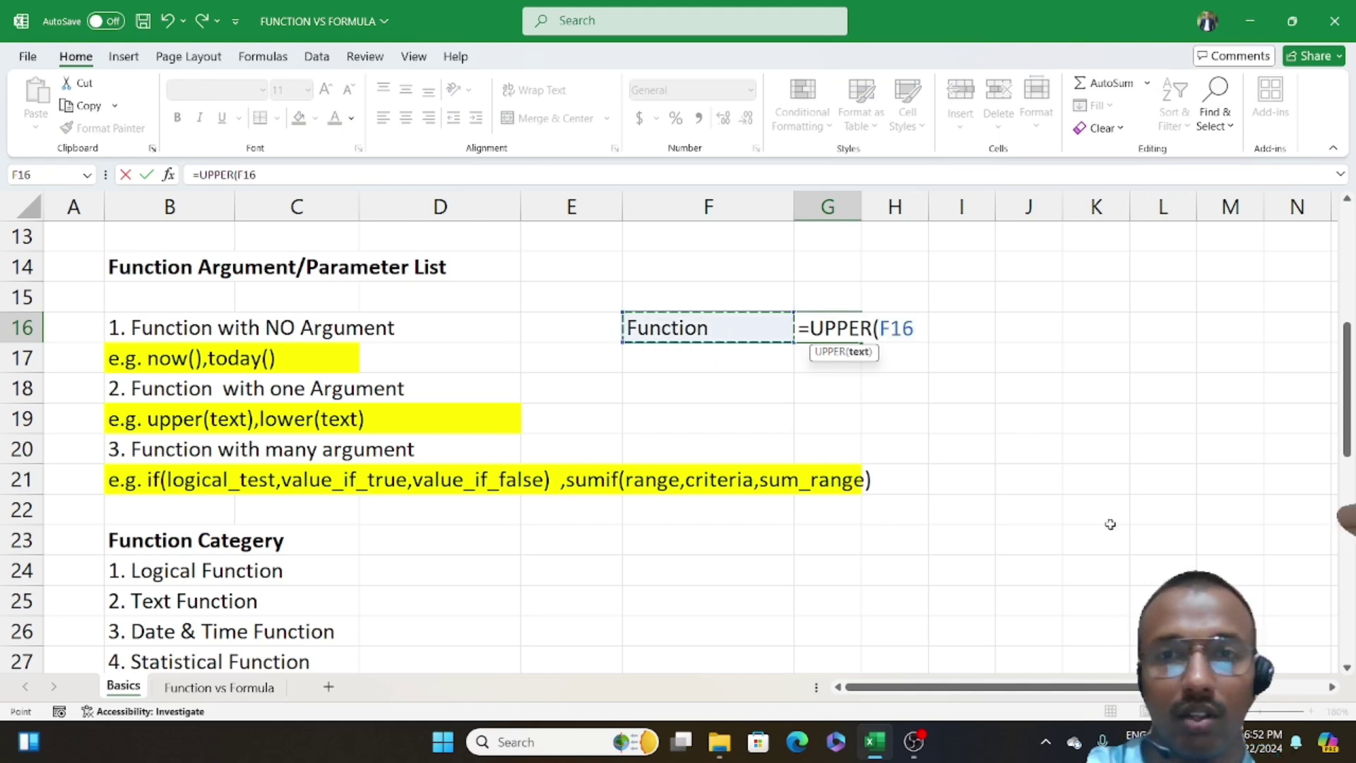
text())
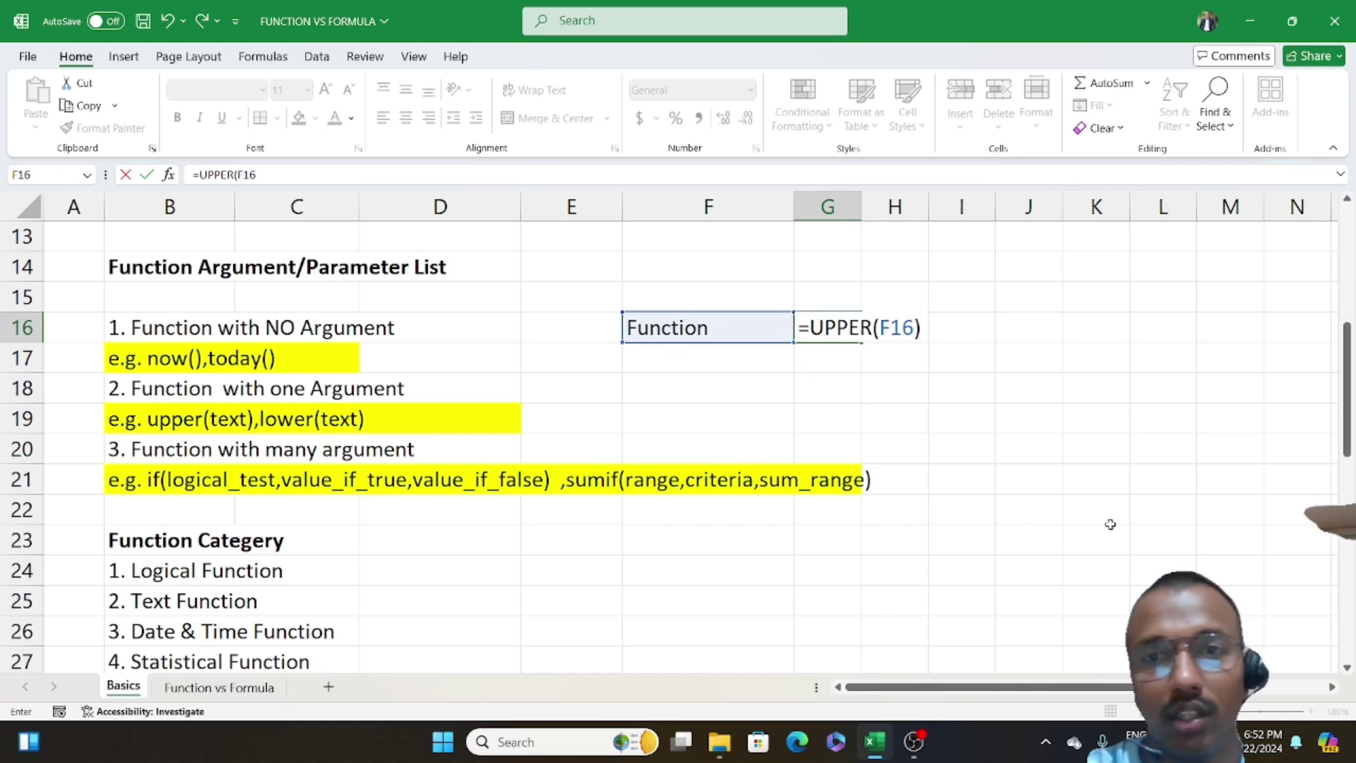
key(Return)
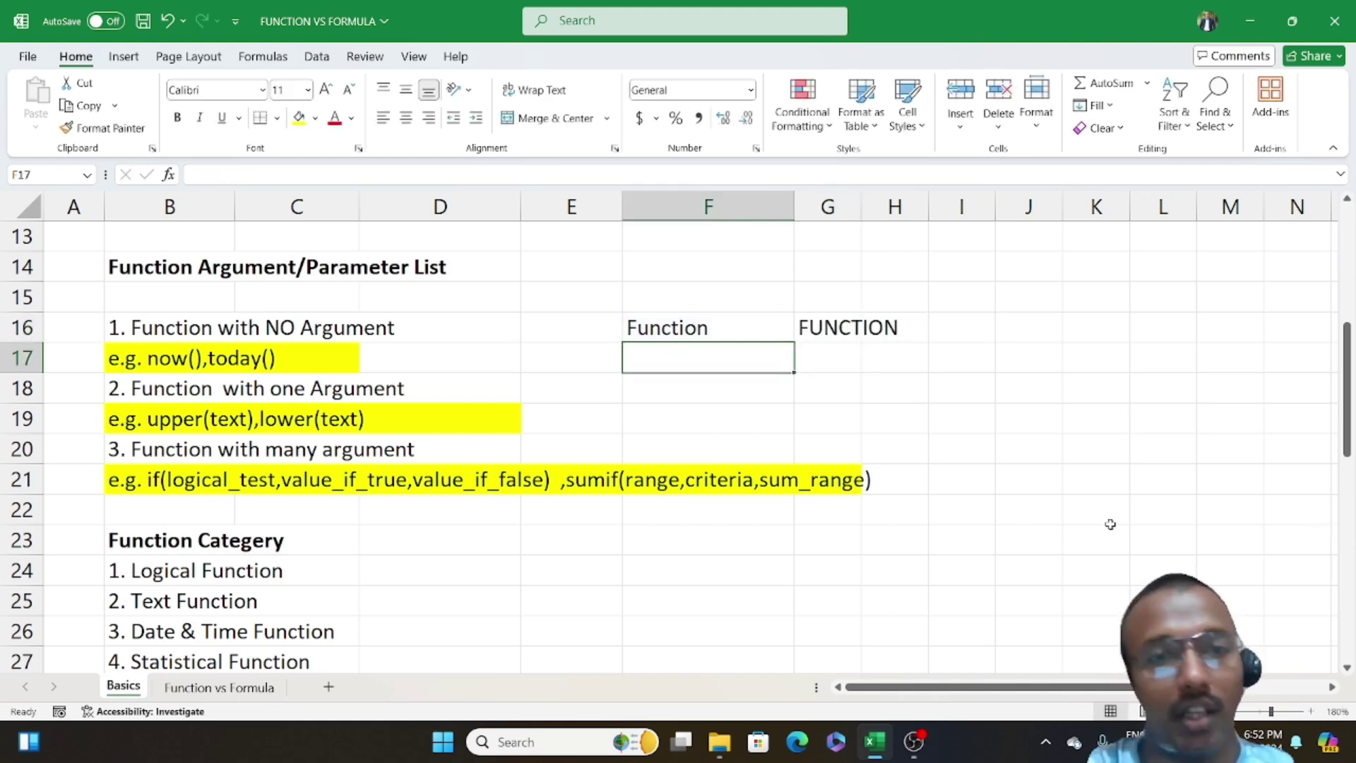
Step: Clear the UPPER formula from cell G16 and the sample text from cell F16
key(Up)
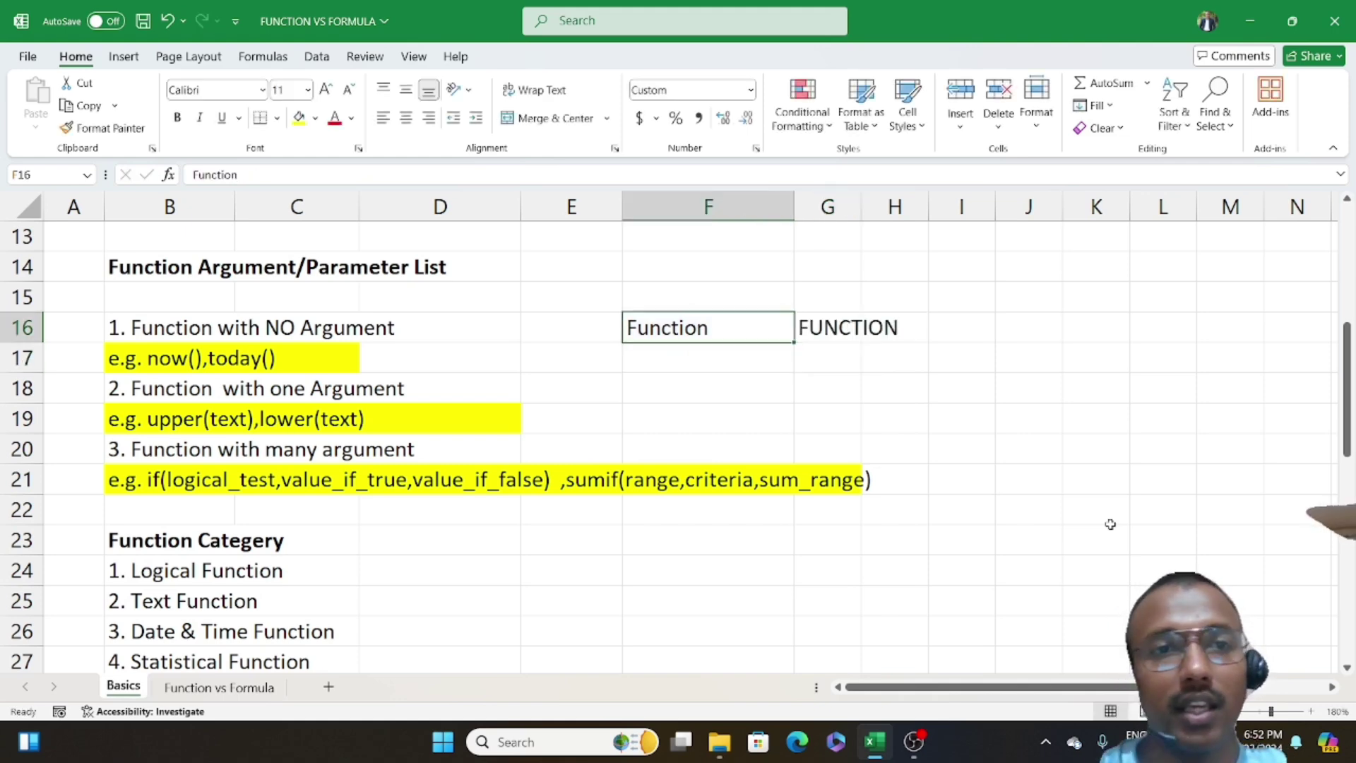
key(Right)
key(Delete)
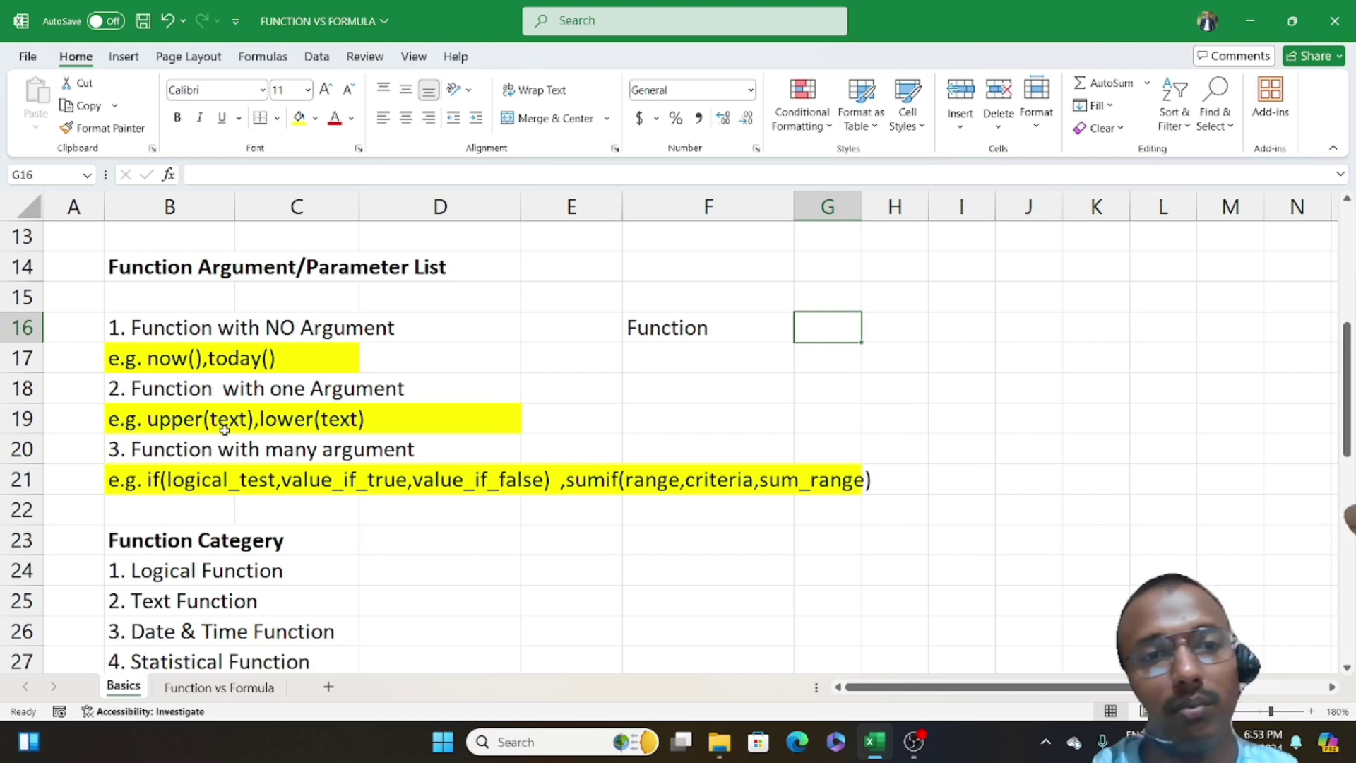
key(Left)
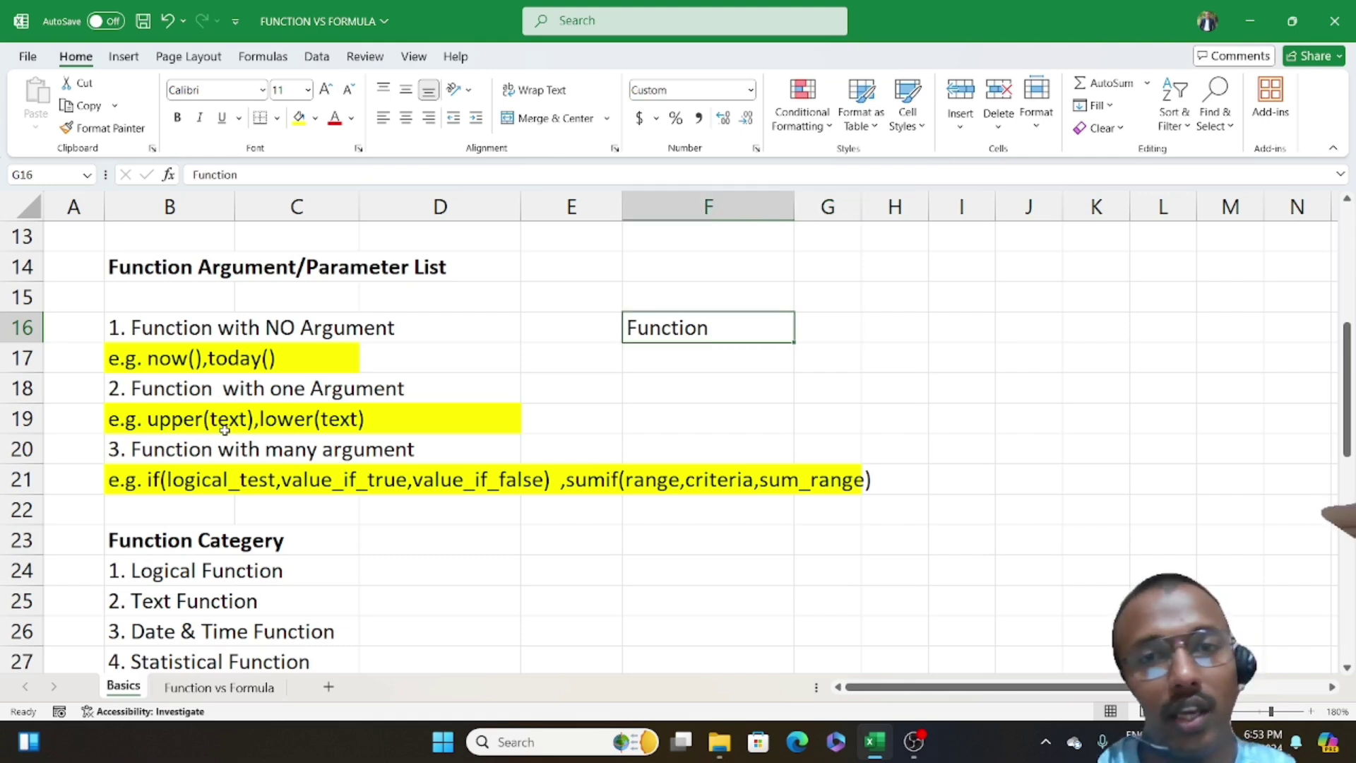
key(Delete)
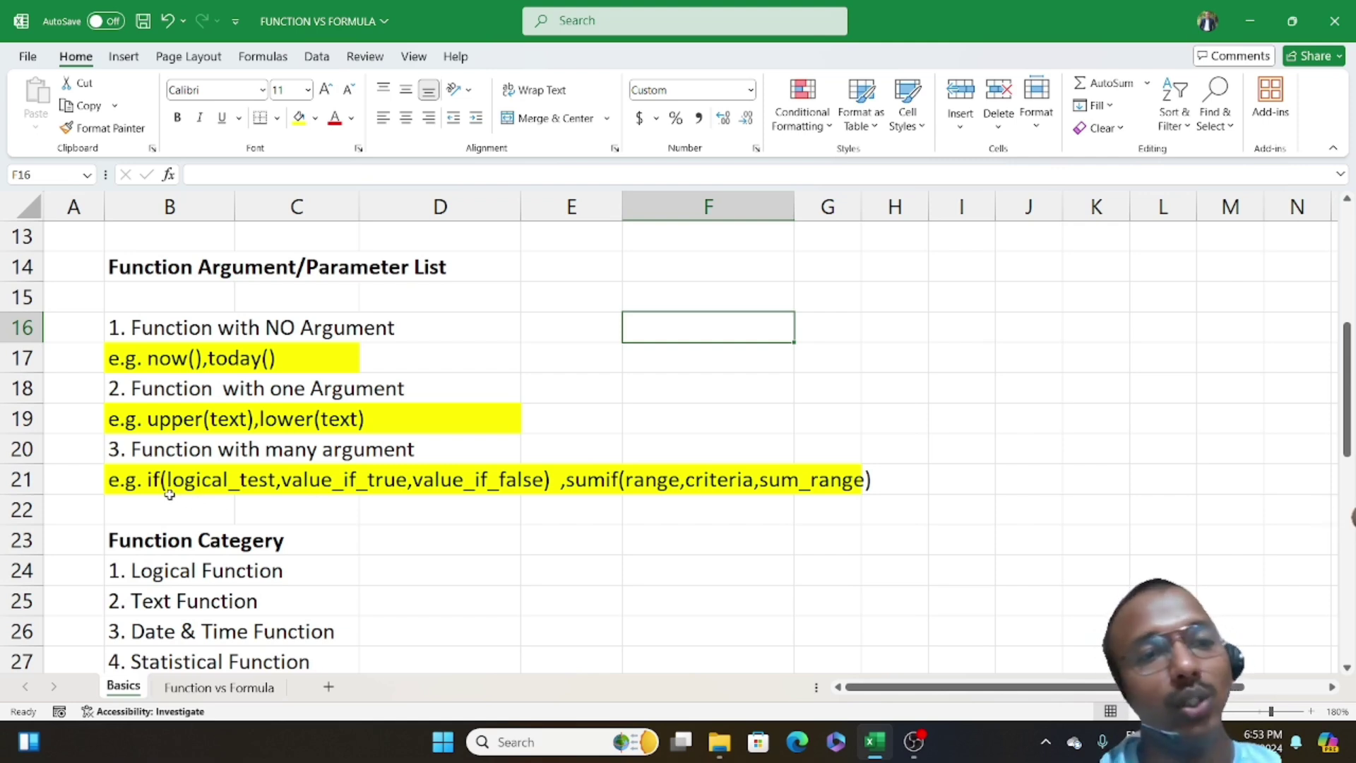
Step: Start an IF function in cell F16 to show its multiple arguments, and erase the unfinished entry
text(=)
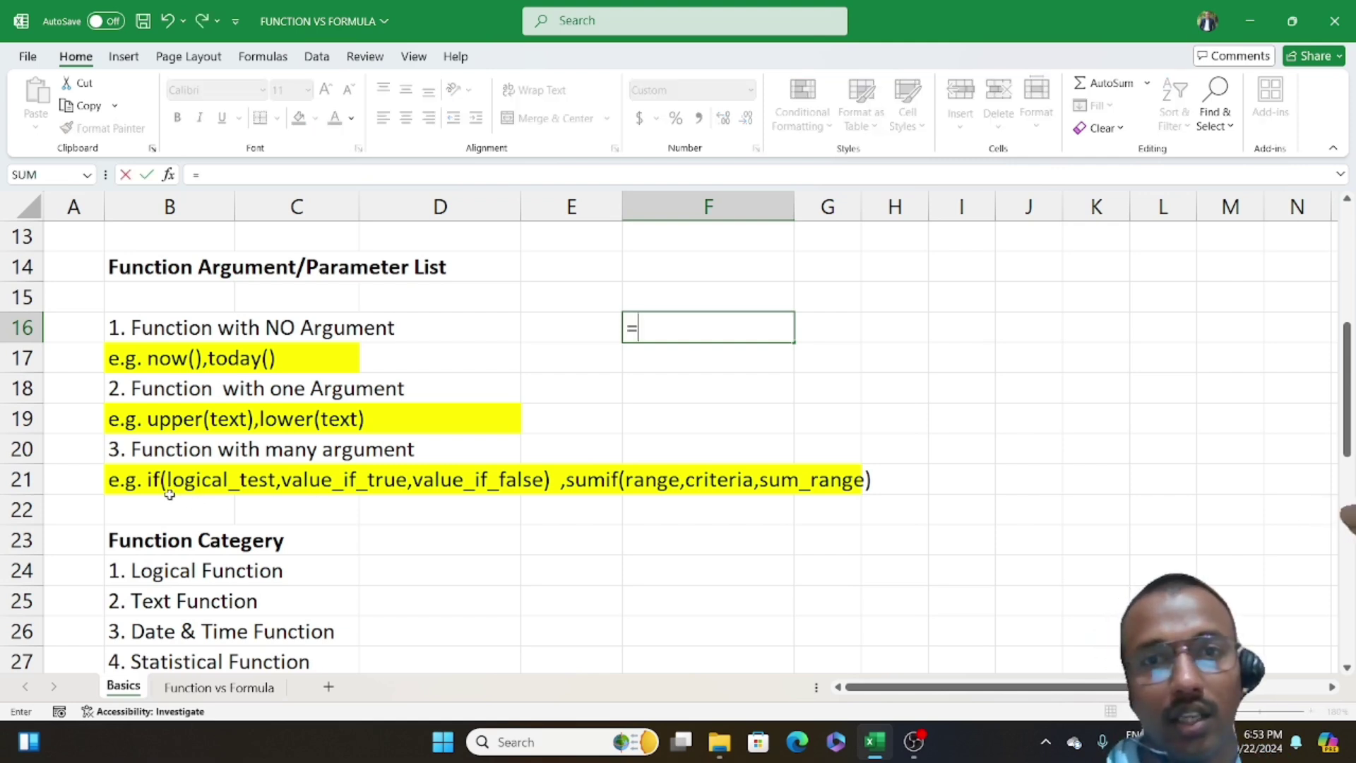
text(if)
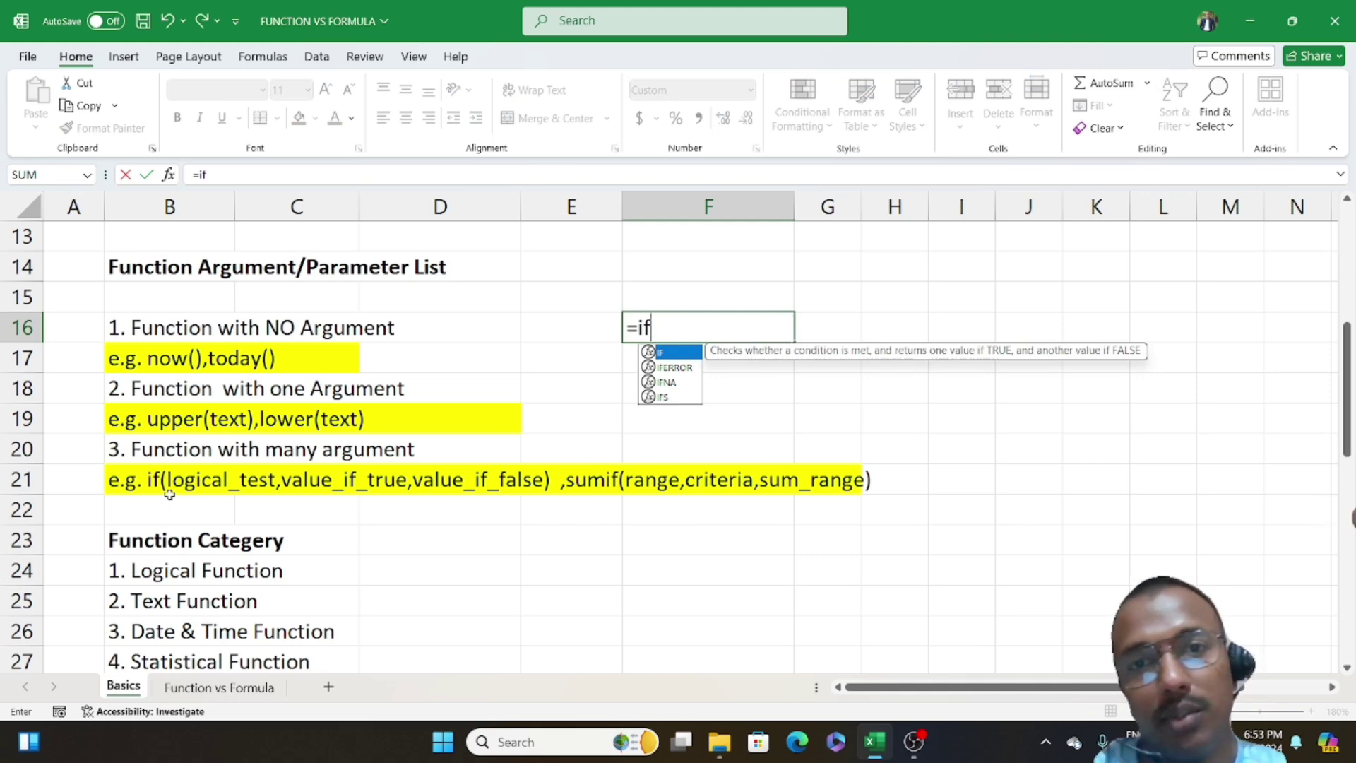
key(Tab)
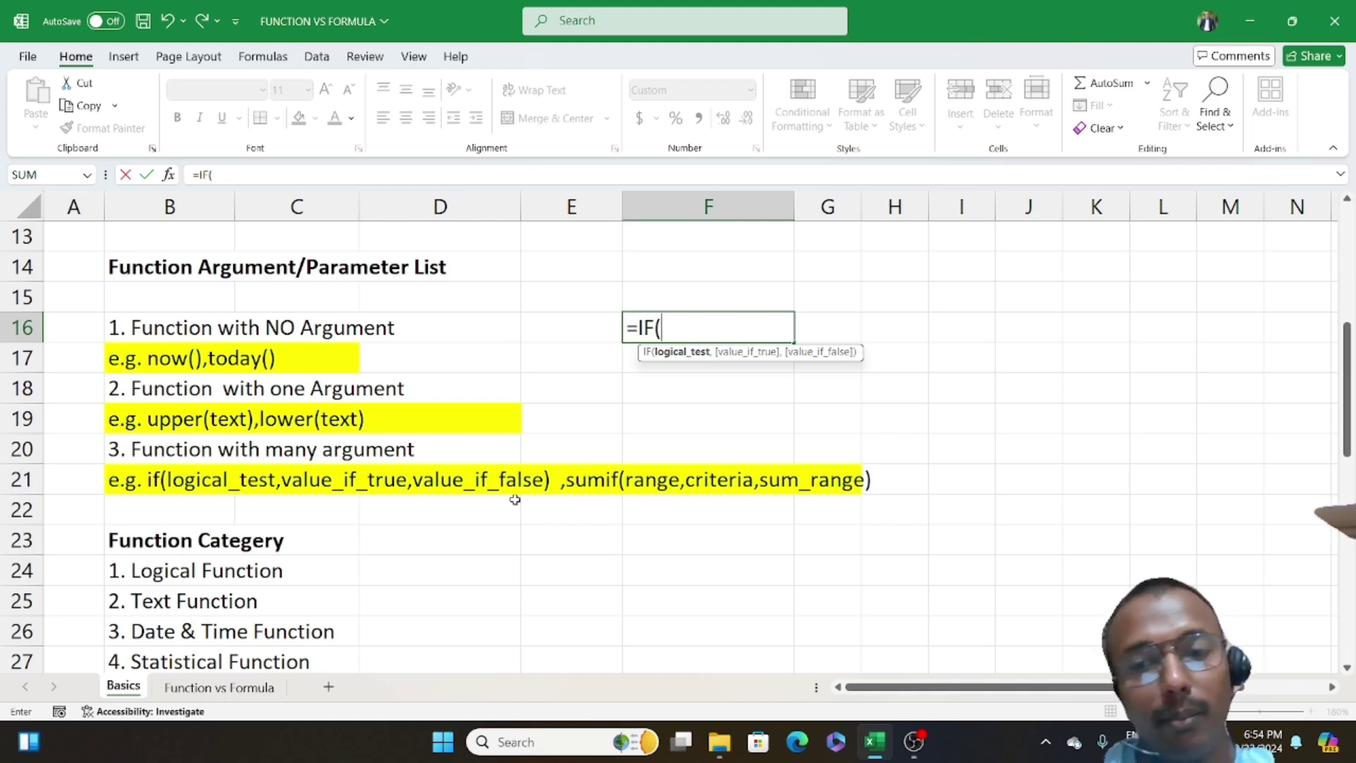
key(BackSpace)
key(BackSpace)
key(BackSpace)
key(BackSpace)
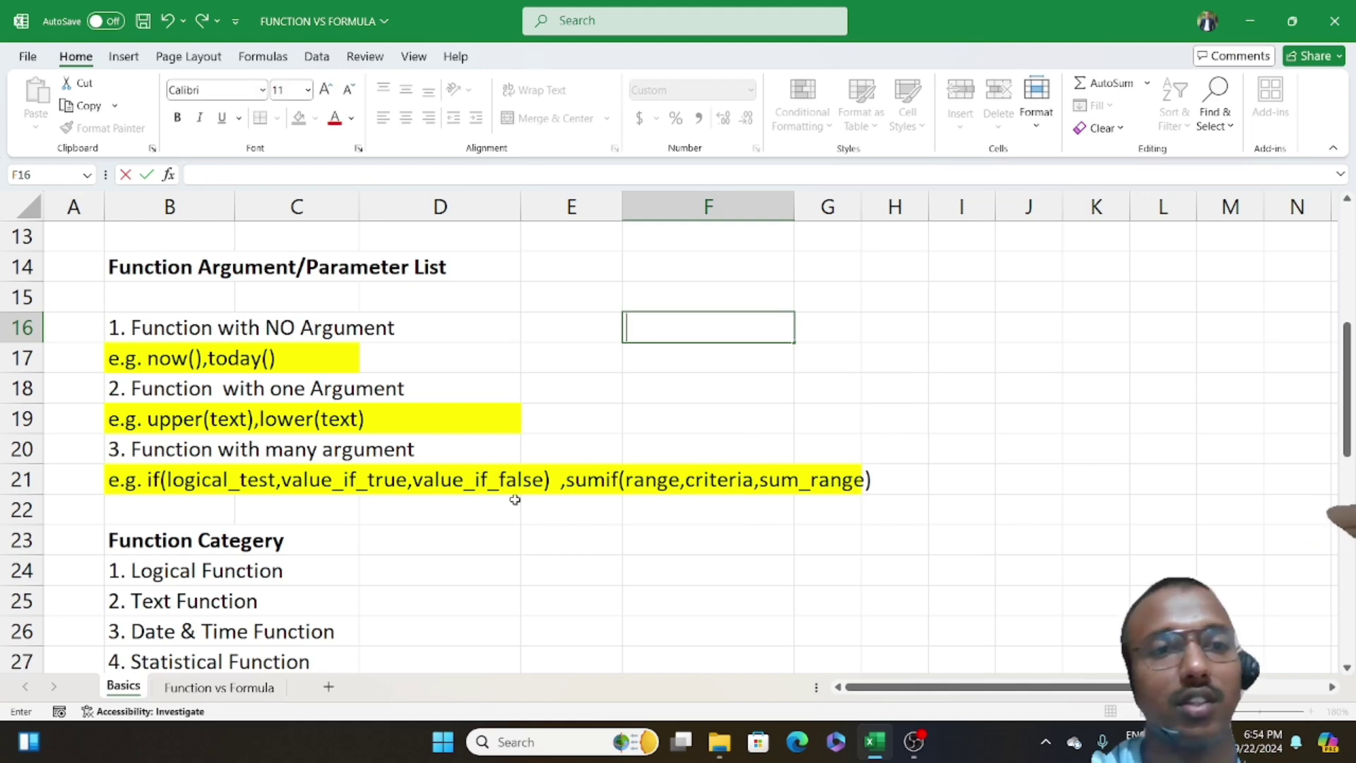
click(822, 363)
click(751, 331)
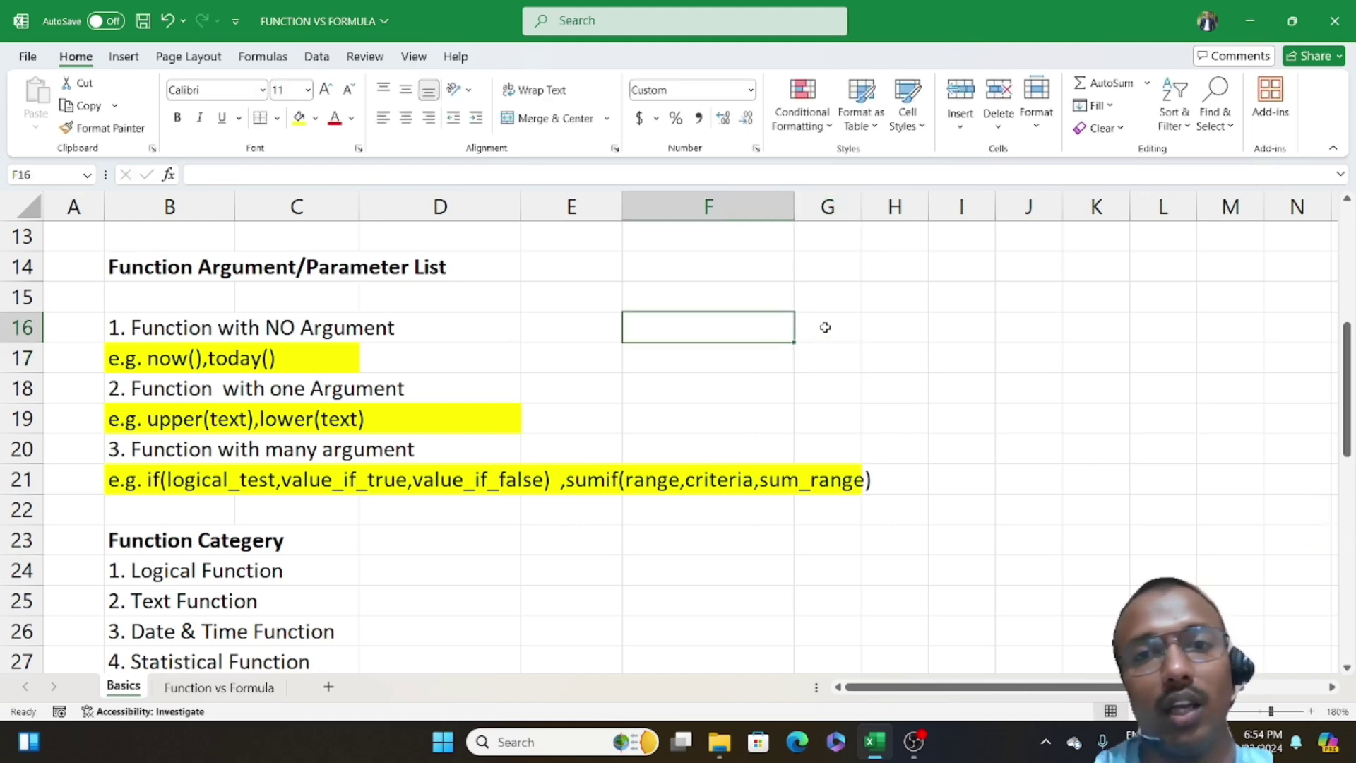
click(824, 327)
click(756, 332)
click(811, 329)
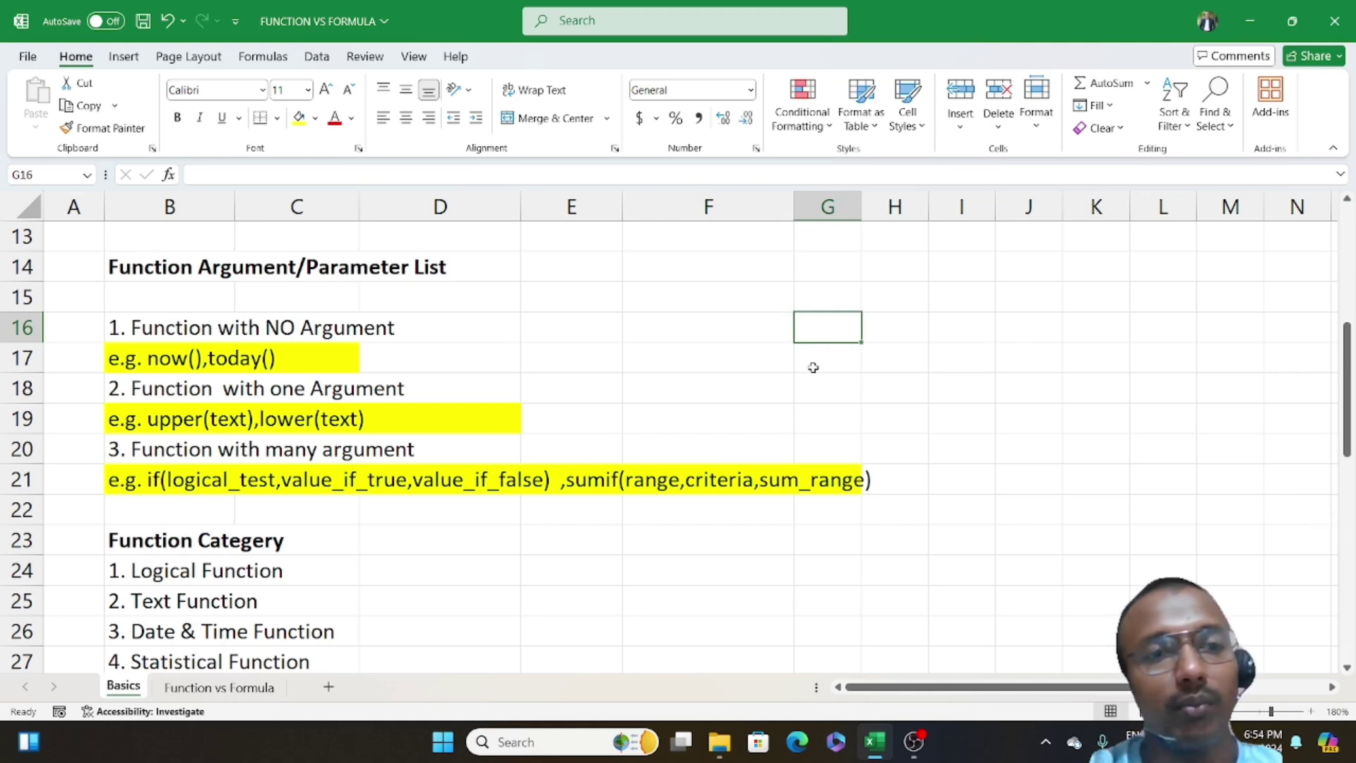
click(814, 419)
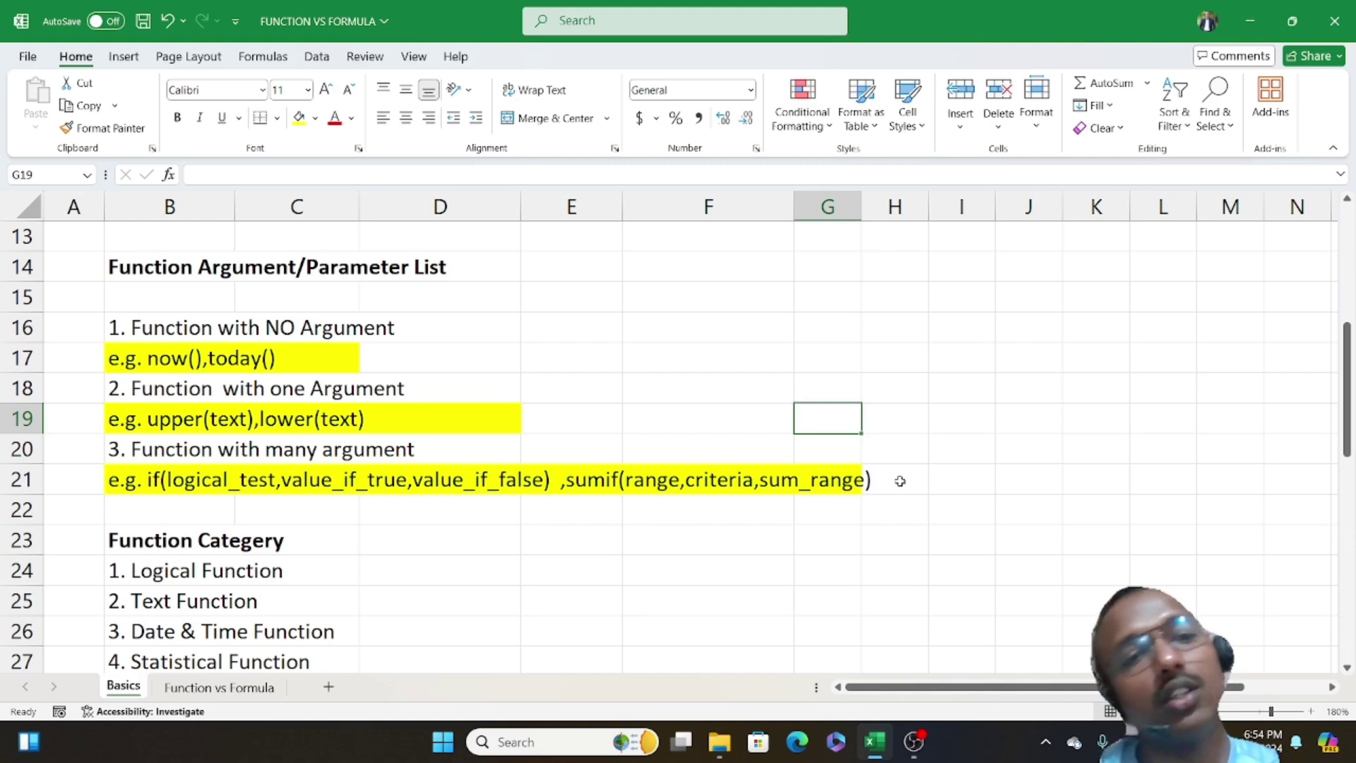
Step: Review the Function Category list from Logical Function to Lookup & Reference Function
scroll(899, 481, down, 4)
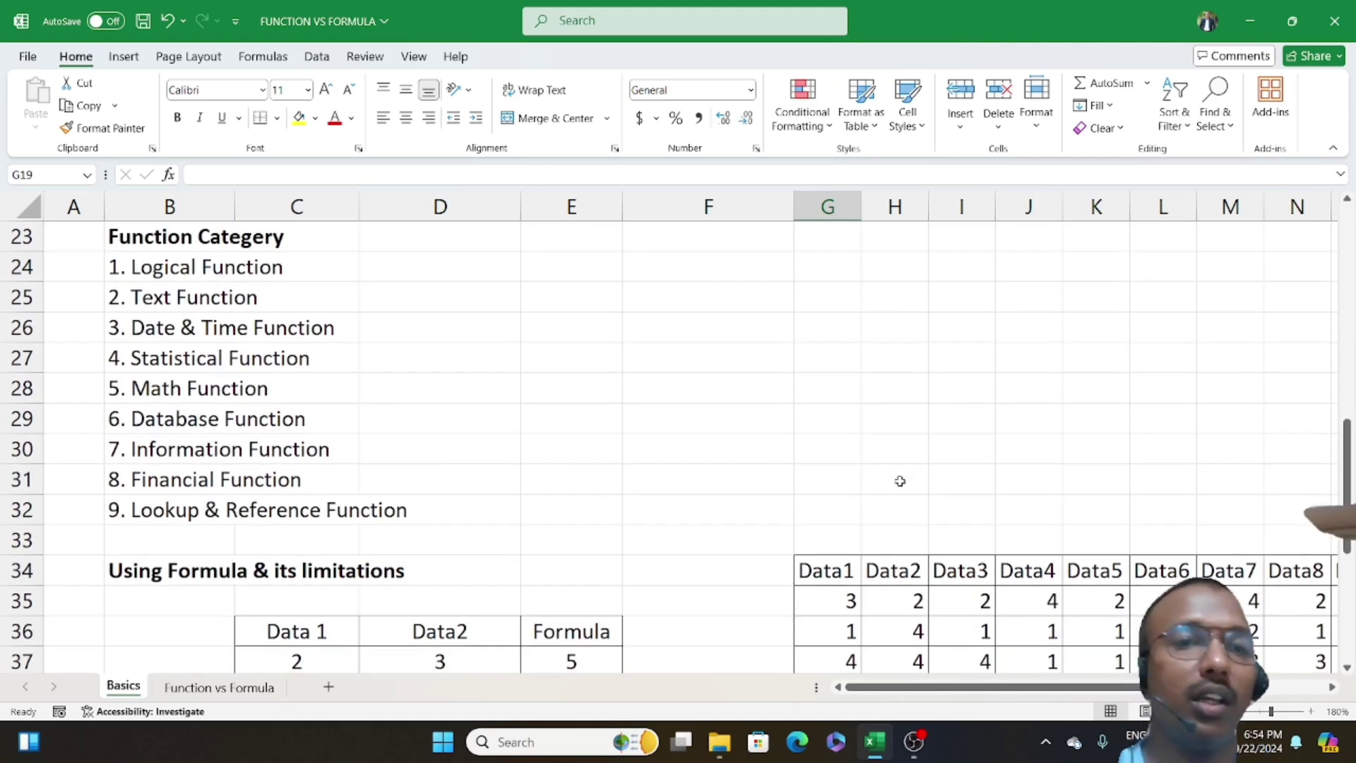
click(136, 272)
drag(135, 291, 134, 509)
click(557, 475)
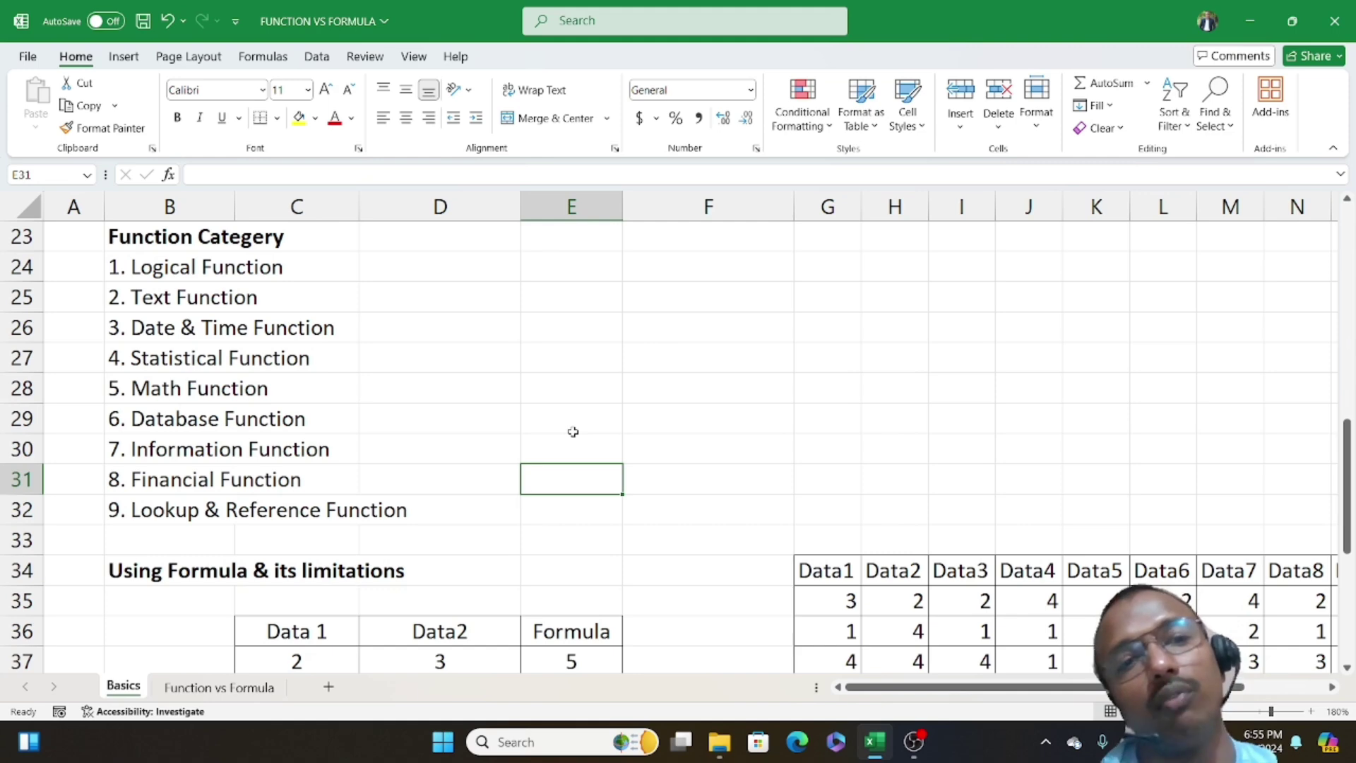
Step: Examine the Data 1, Data2 and Formula columns of the table under Using Formula & its limitations
scroll(573, 431, down, 4)
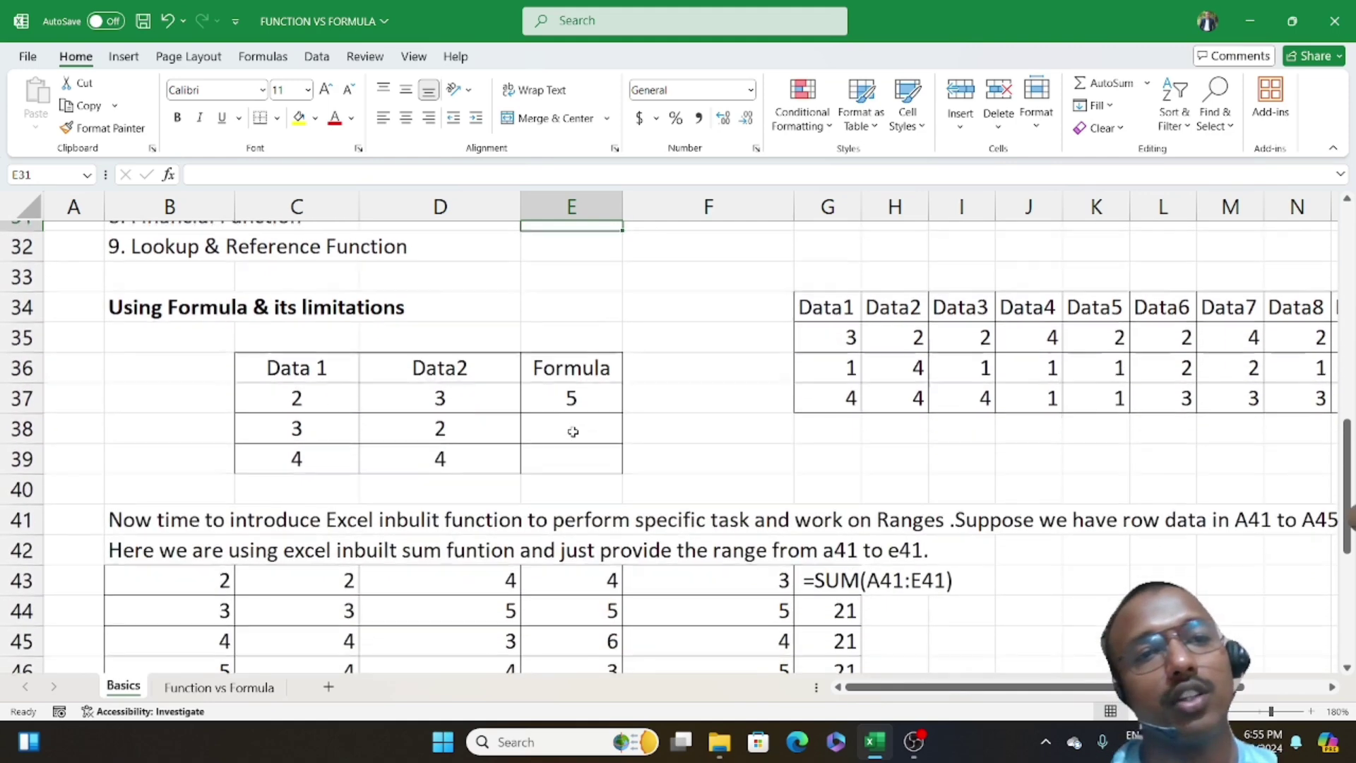
scroll(573, 432, up, 1)
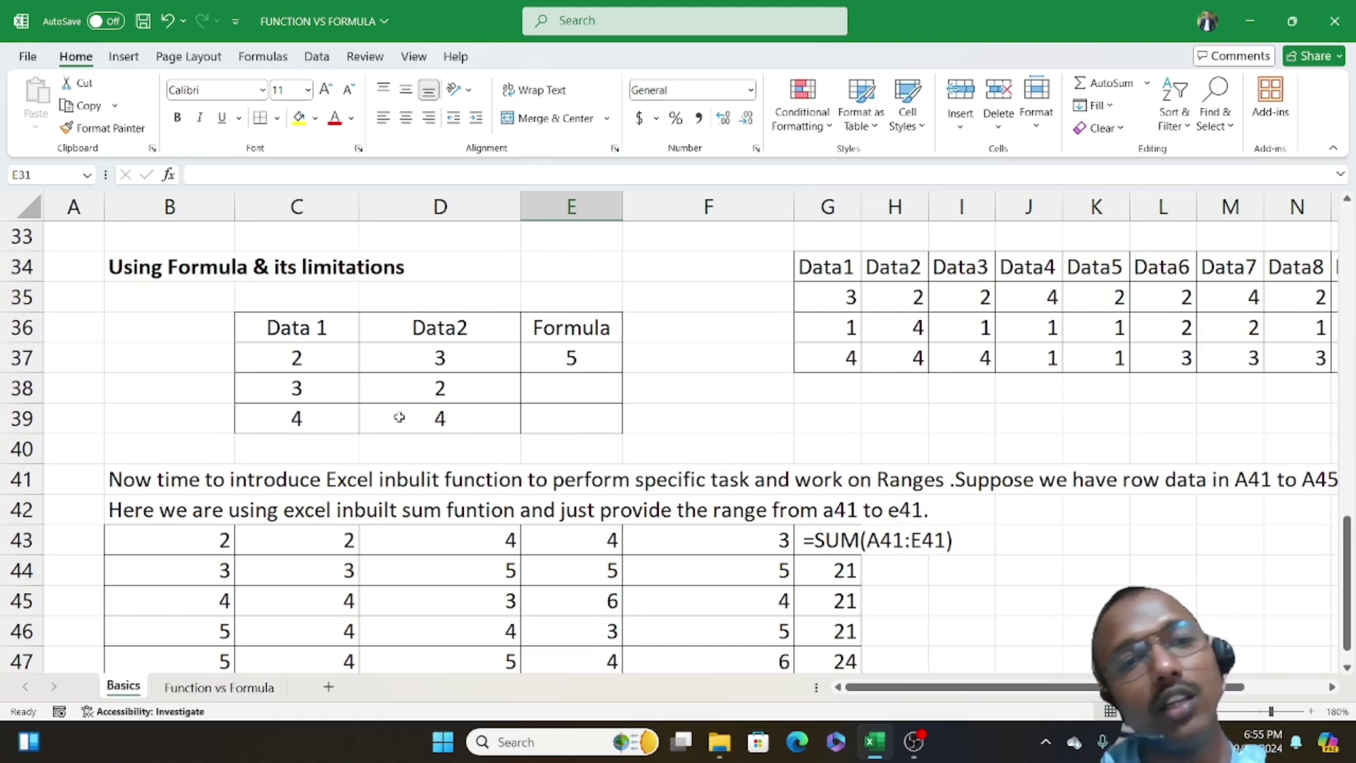
drag(319, 328, 440, 424)
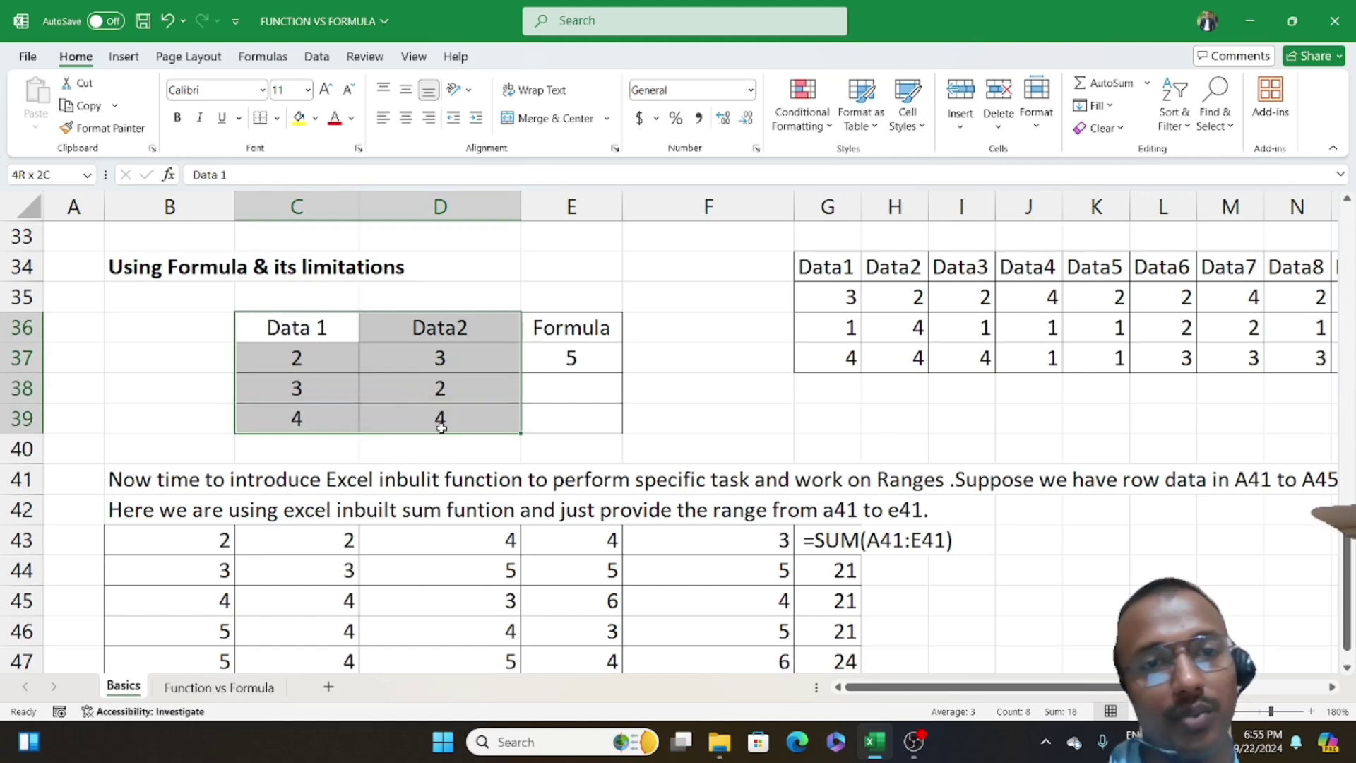
click(576, 332)
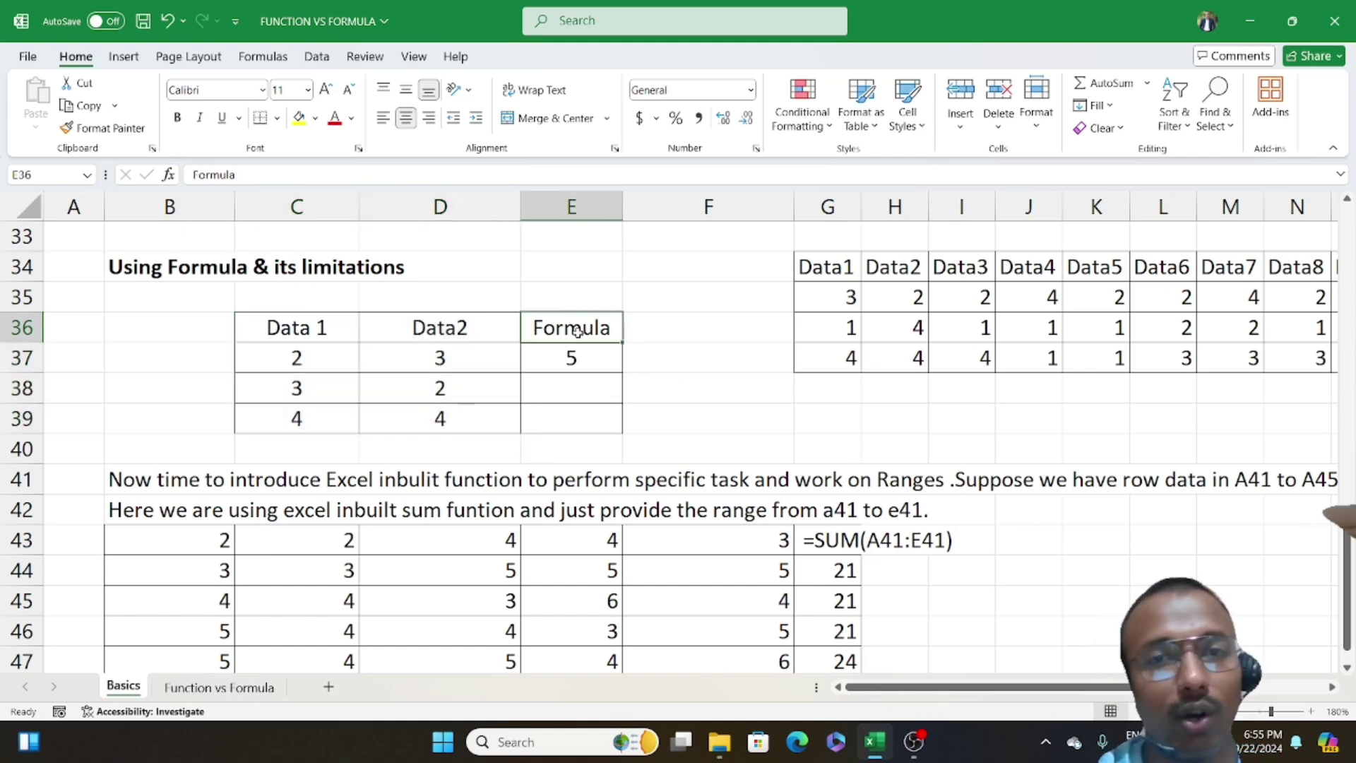
drag(575, 357, 597, 420)
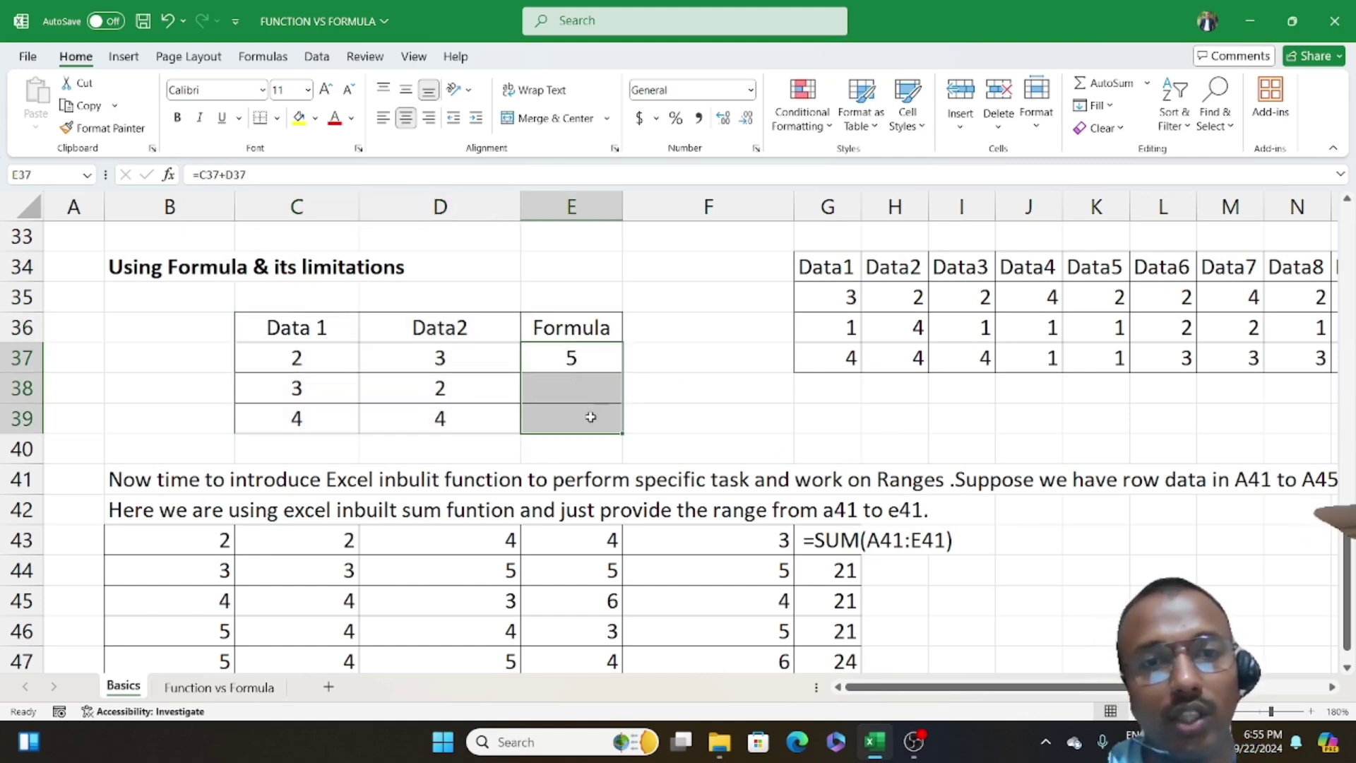
click(694, 417)
Step: Go through the Data 1 and Data2 values row by row in C37:D39, along with the first row's formula cell
click(296, 362)
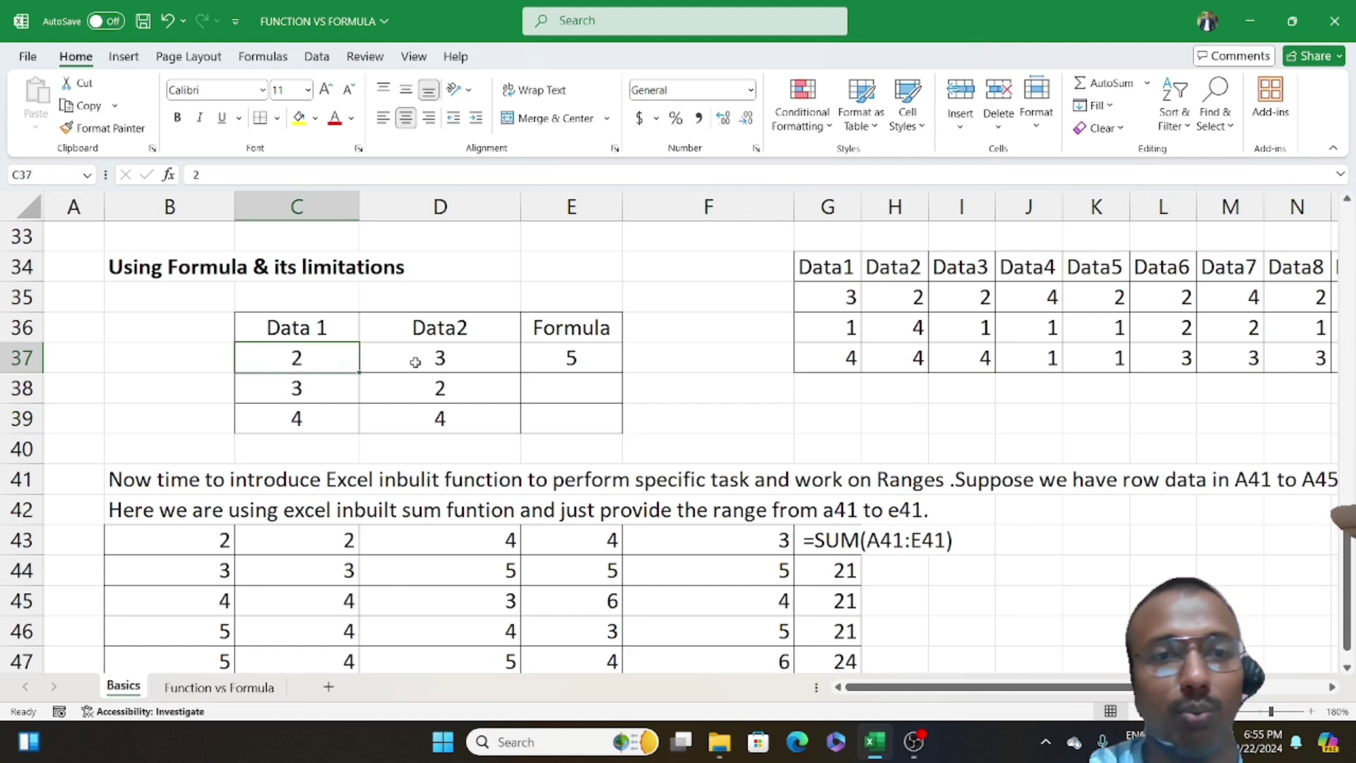
click(417, 360)
click(577, 358)
click(314, 394)
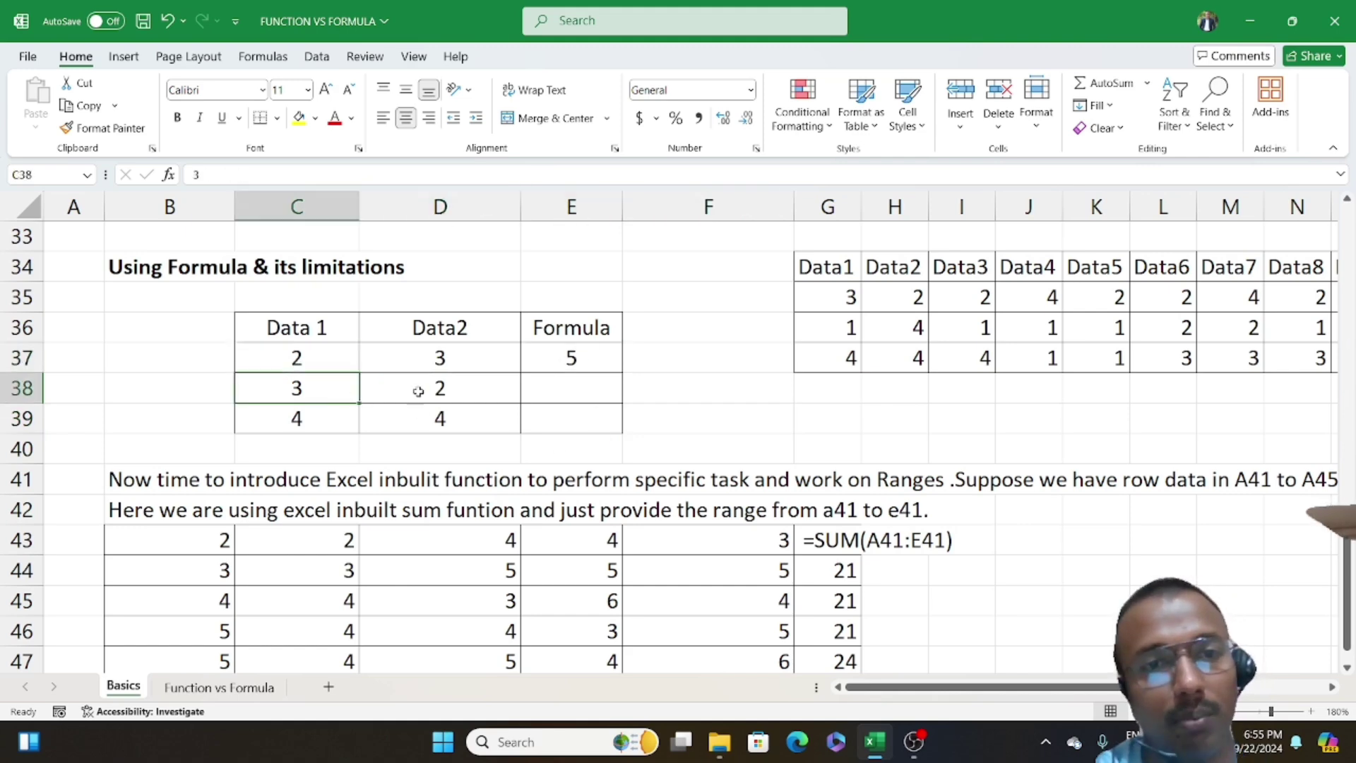
click(418, 392)
click(316, 416)
click(406, 415)
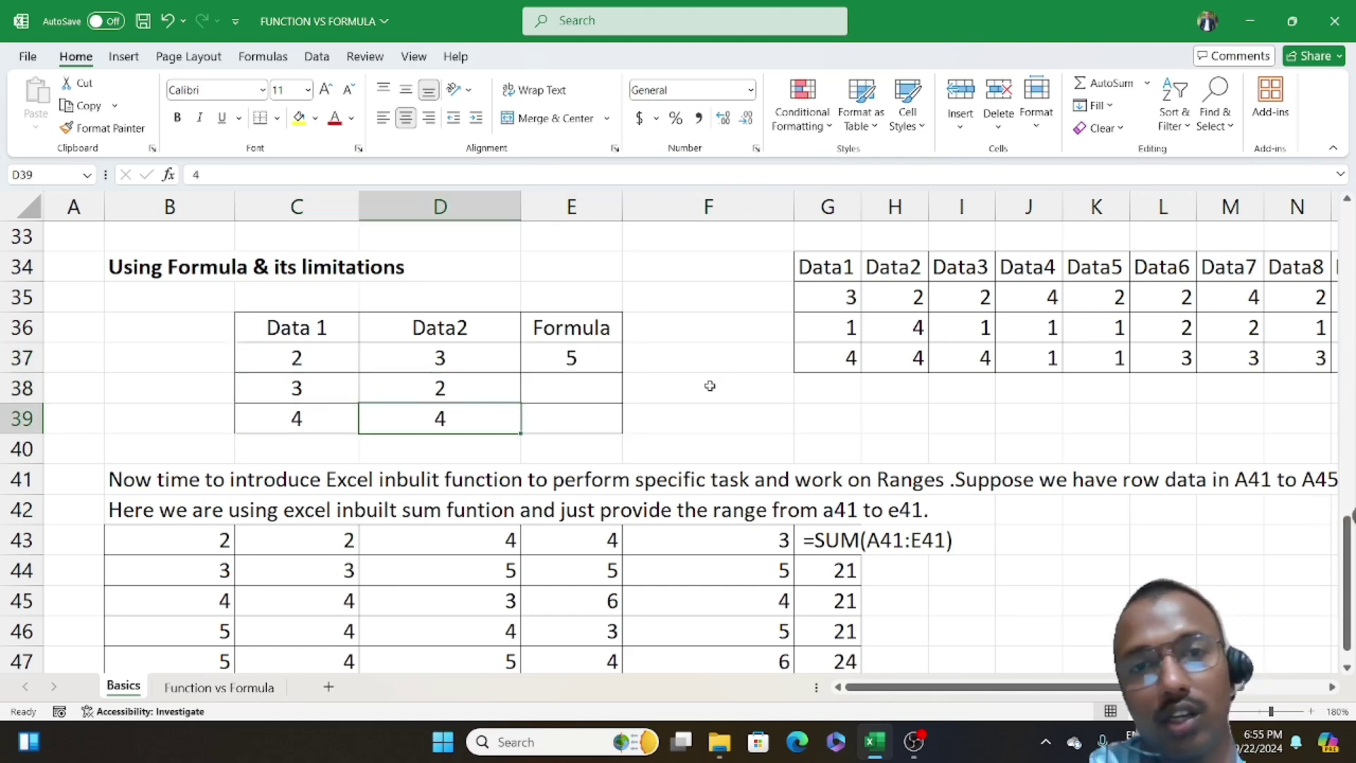
click(710, 385)
Step: Inspect the cell references in the addition formula of E37, in the first row of the Formula column
click(589, 366)
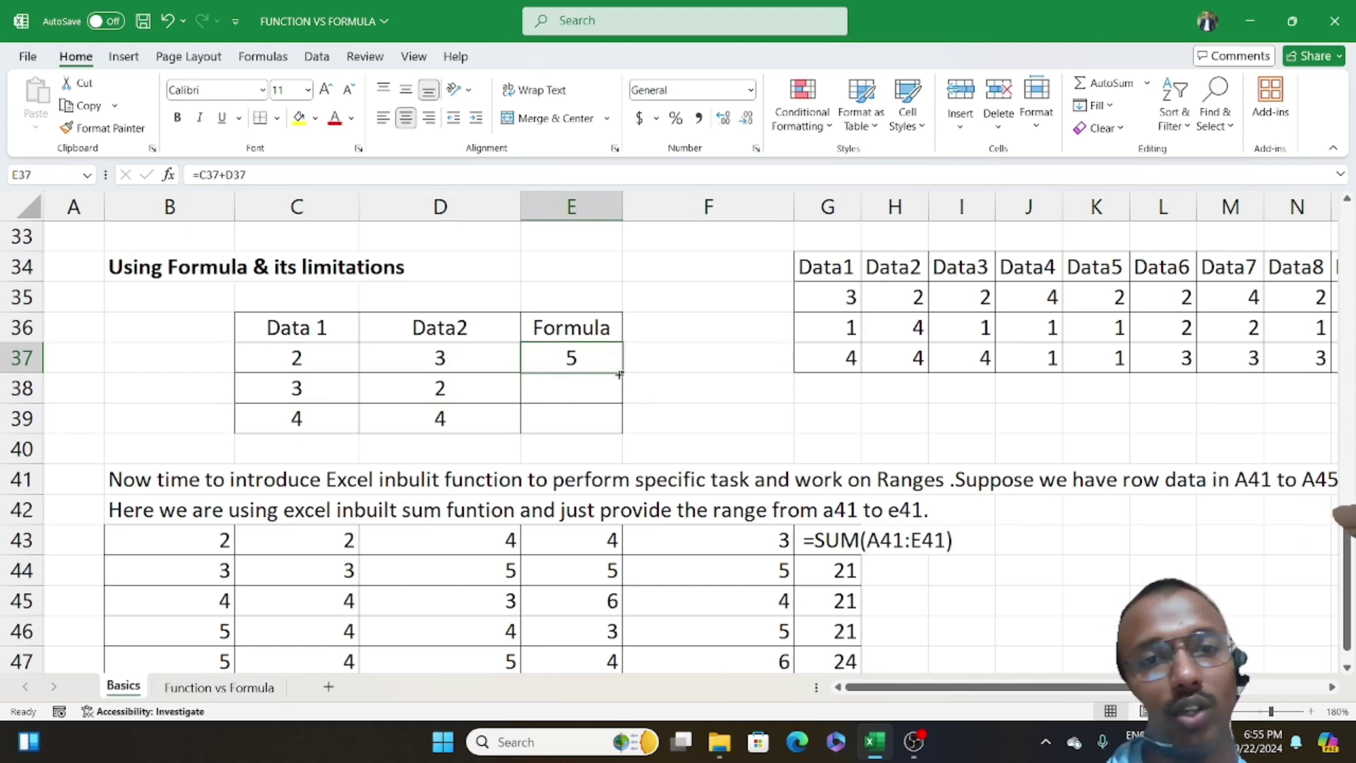
double_click(599, 358)
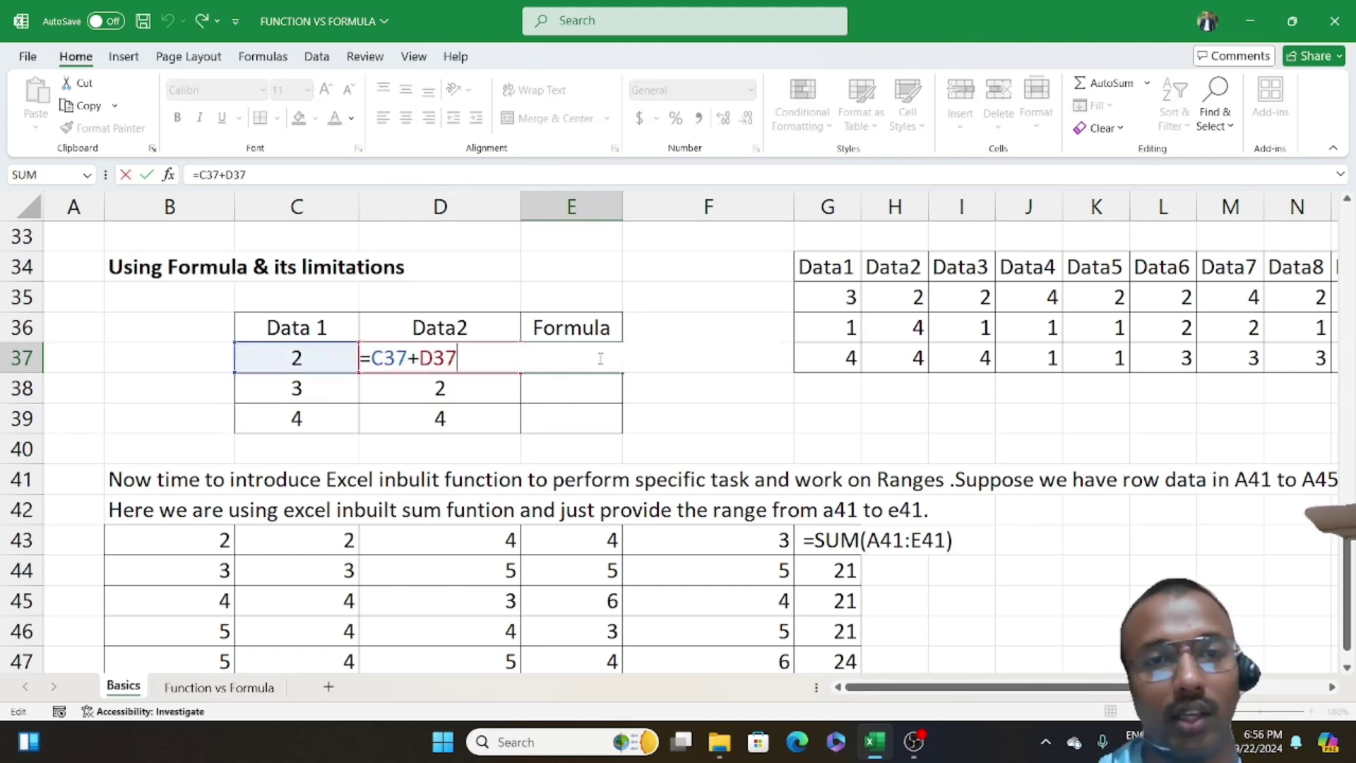
key(Return)
click(573, 357)
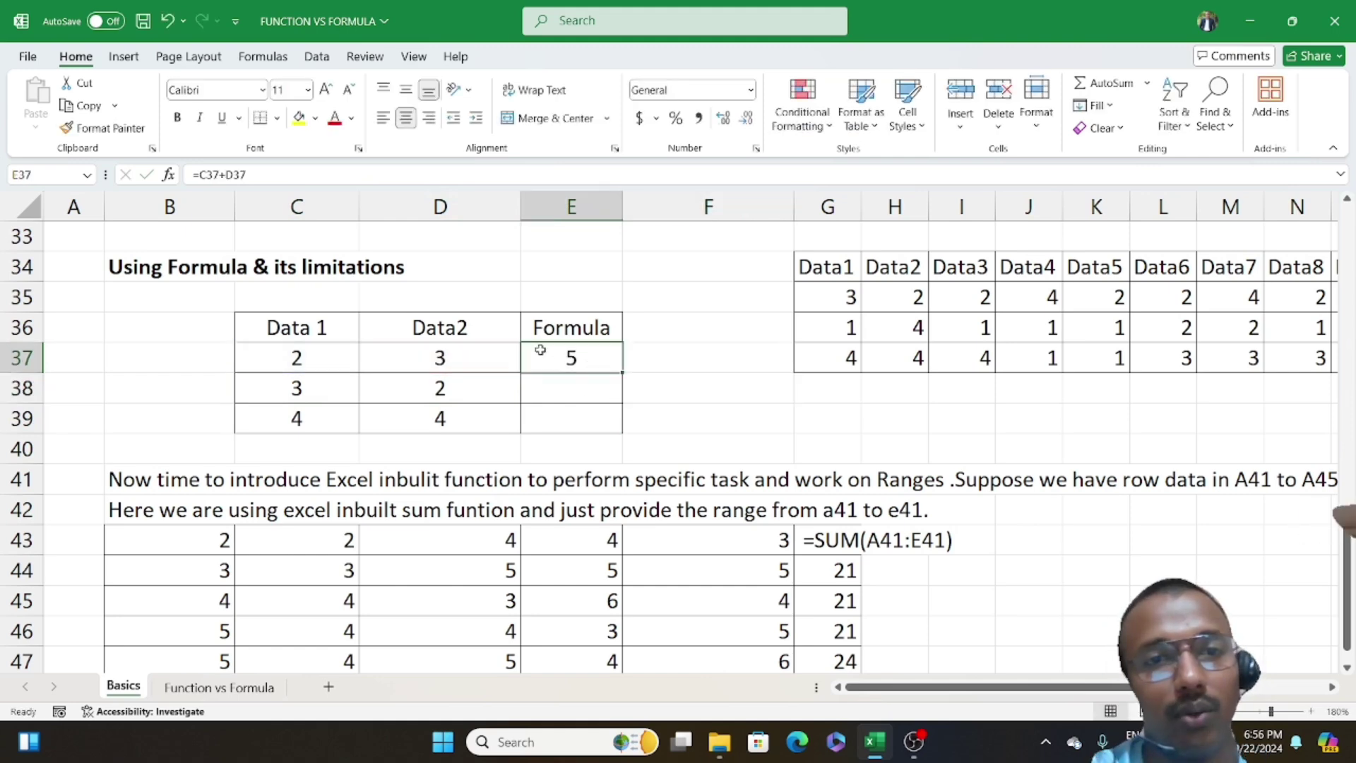
double_click(552, 358)
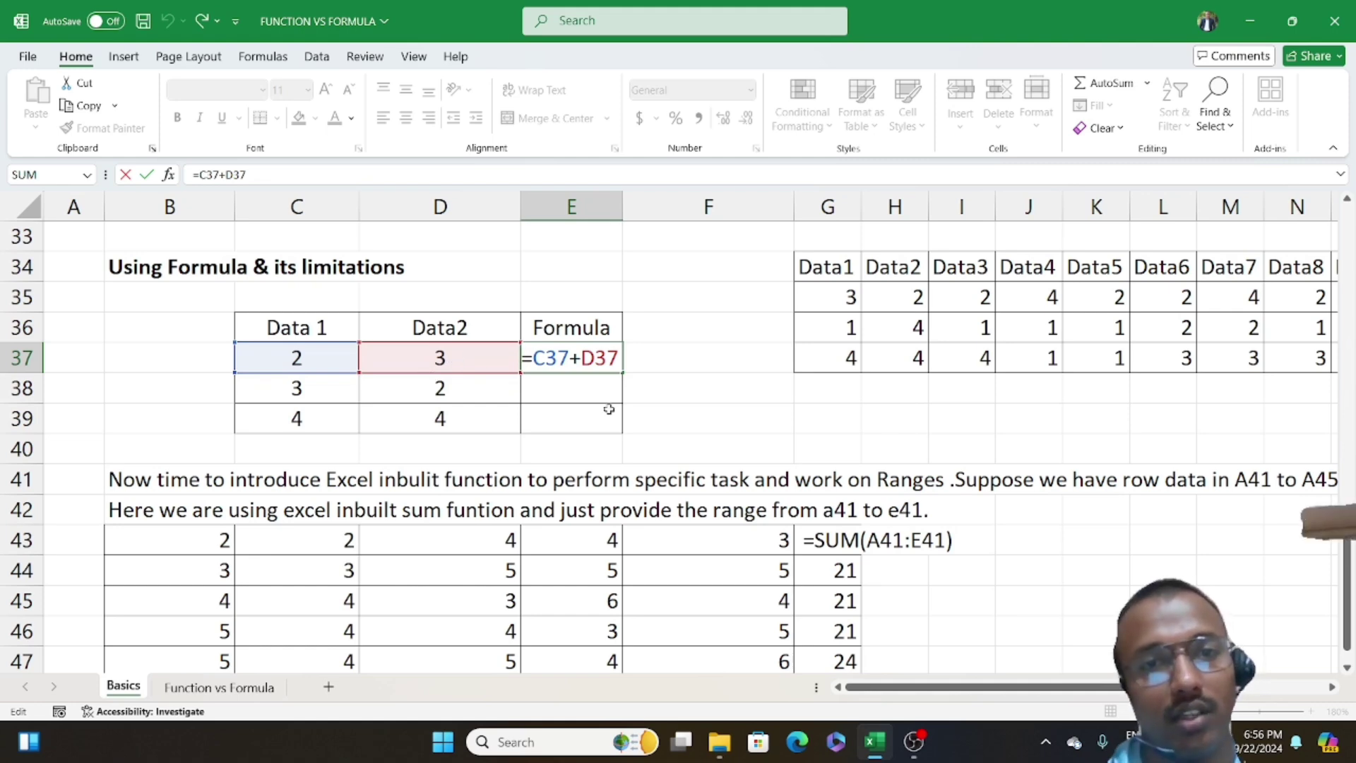
key(Return)
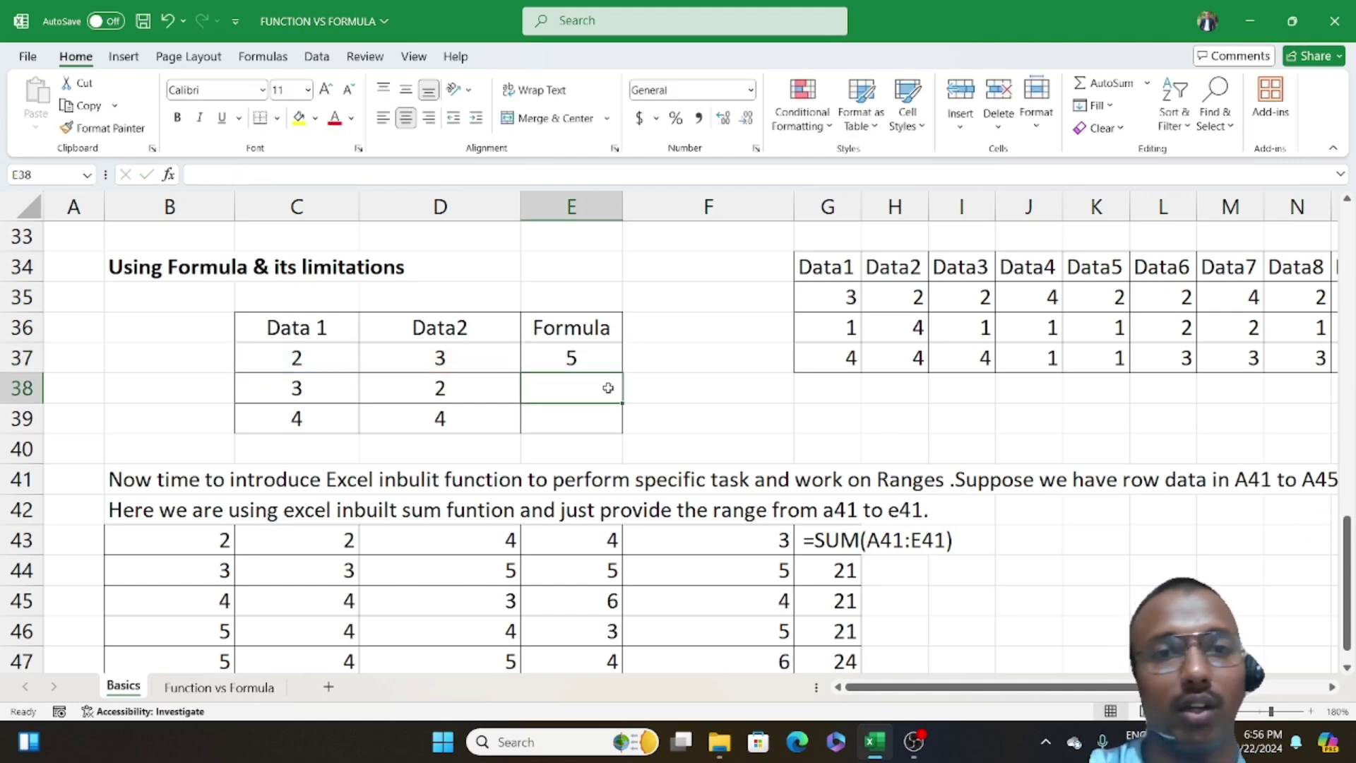
Step: Fill the addition formula from E37 down to E39, and check the copied formula and the first row's source cells
click(590, 355)
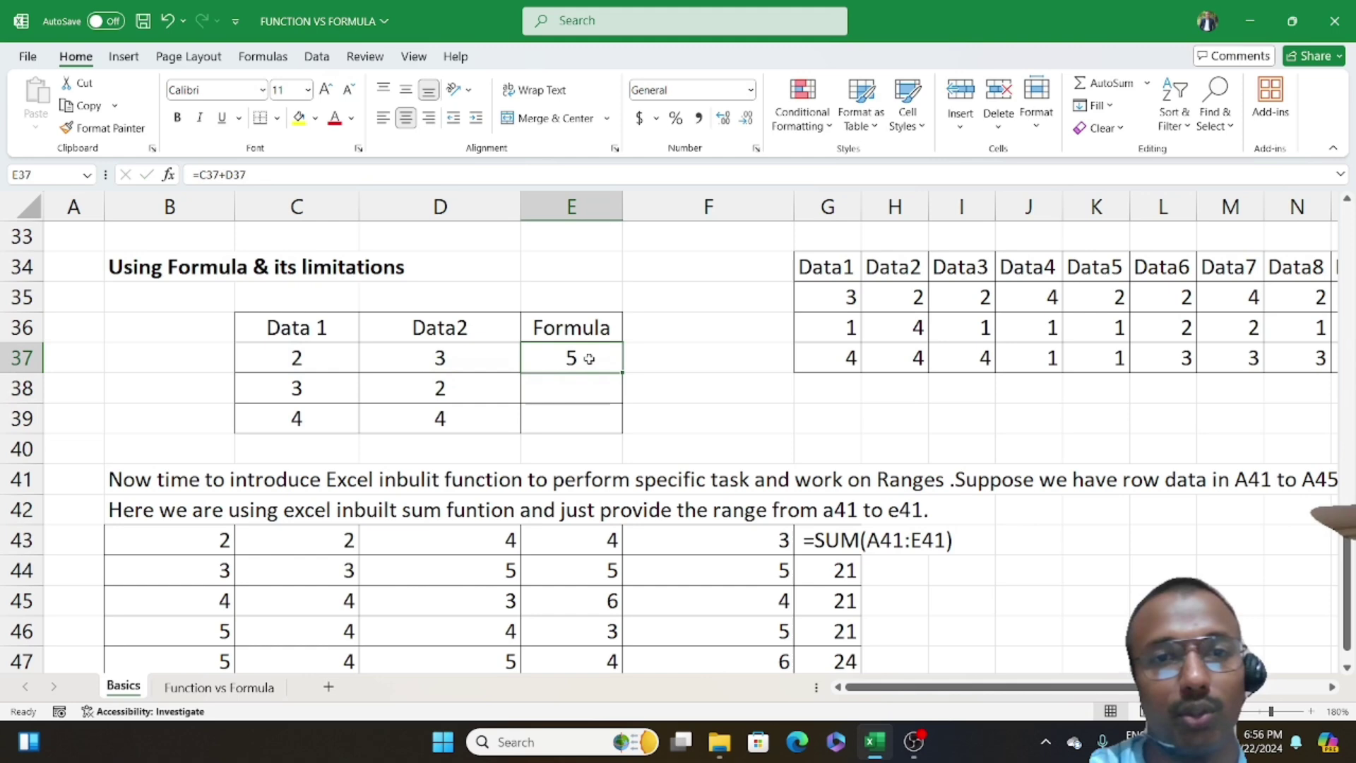
double_click(623, 370)
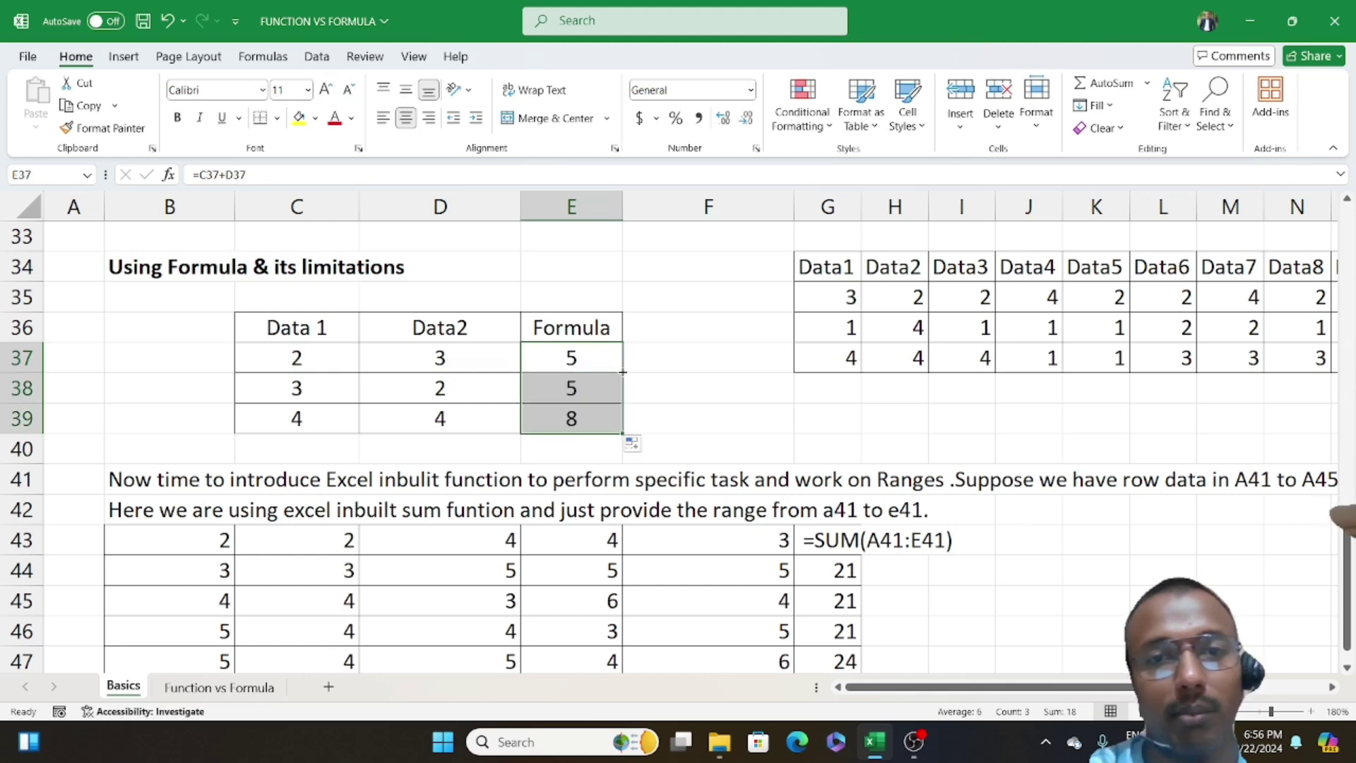
click(677, 424)
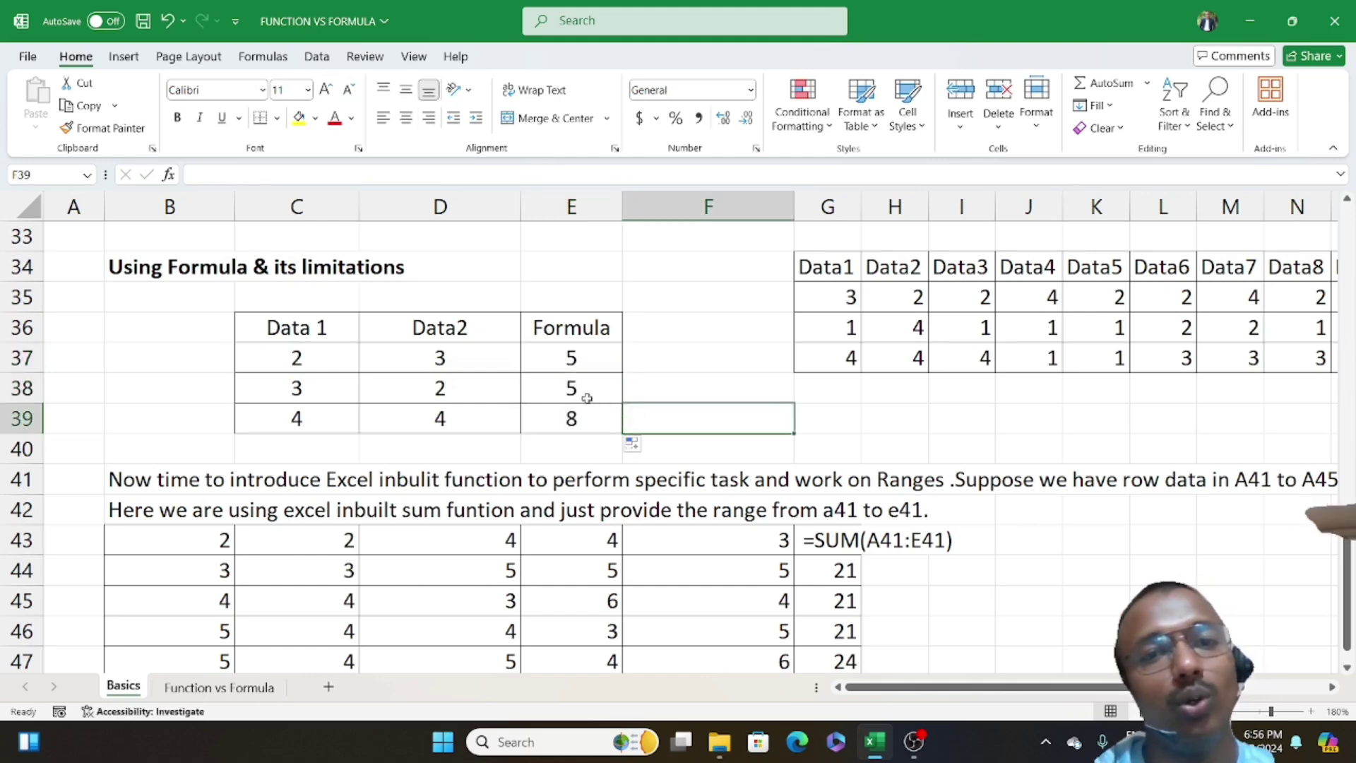
click(583, 418)
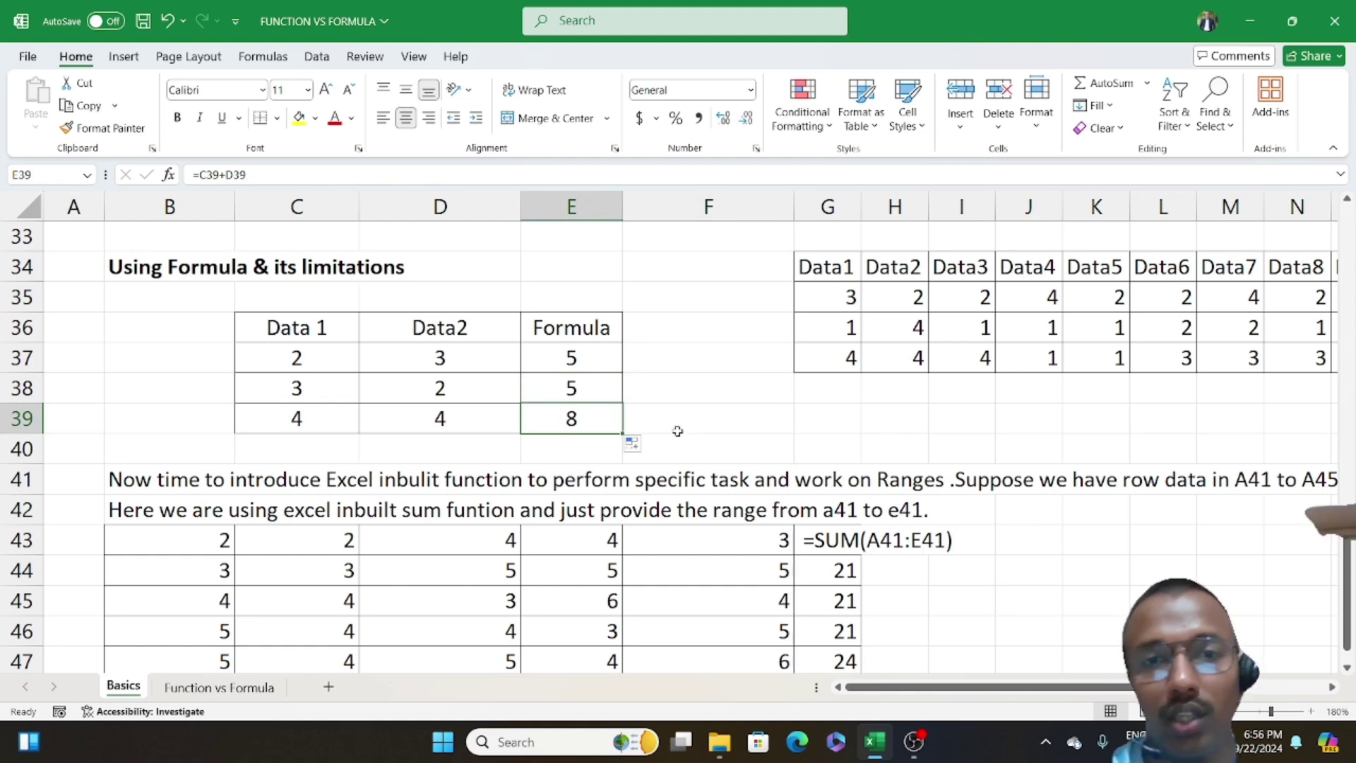
click(302, 359)
click(437, 380)
click(341, 357)
click(430, 357)
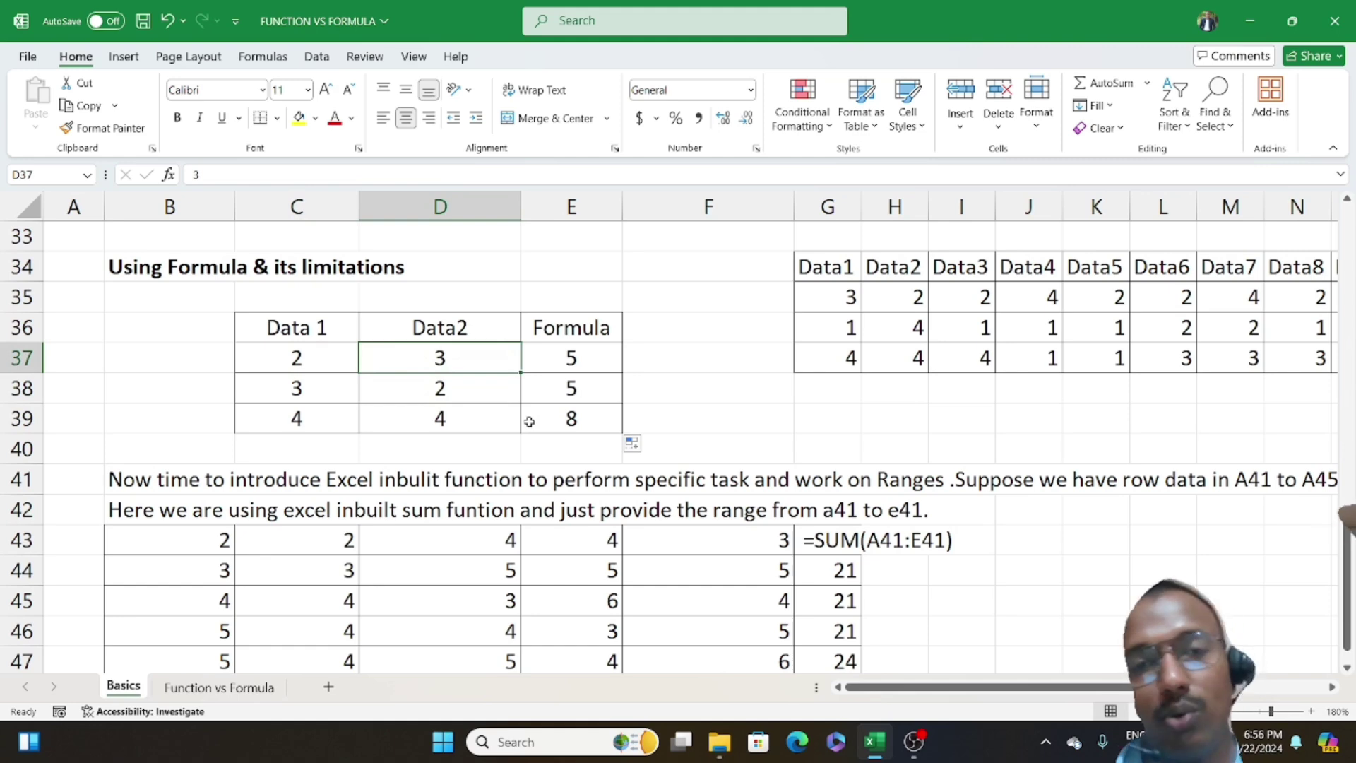
Step: Clear the contents of E37:E39 in the Formula column
click(585, 358)
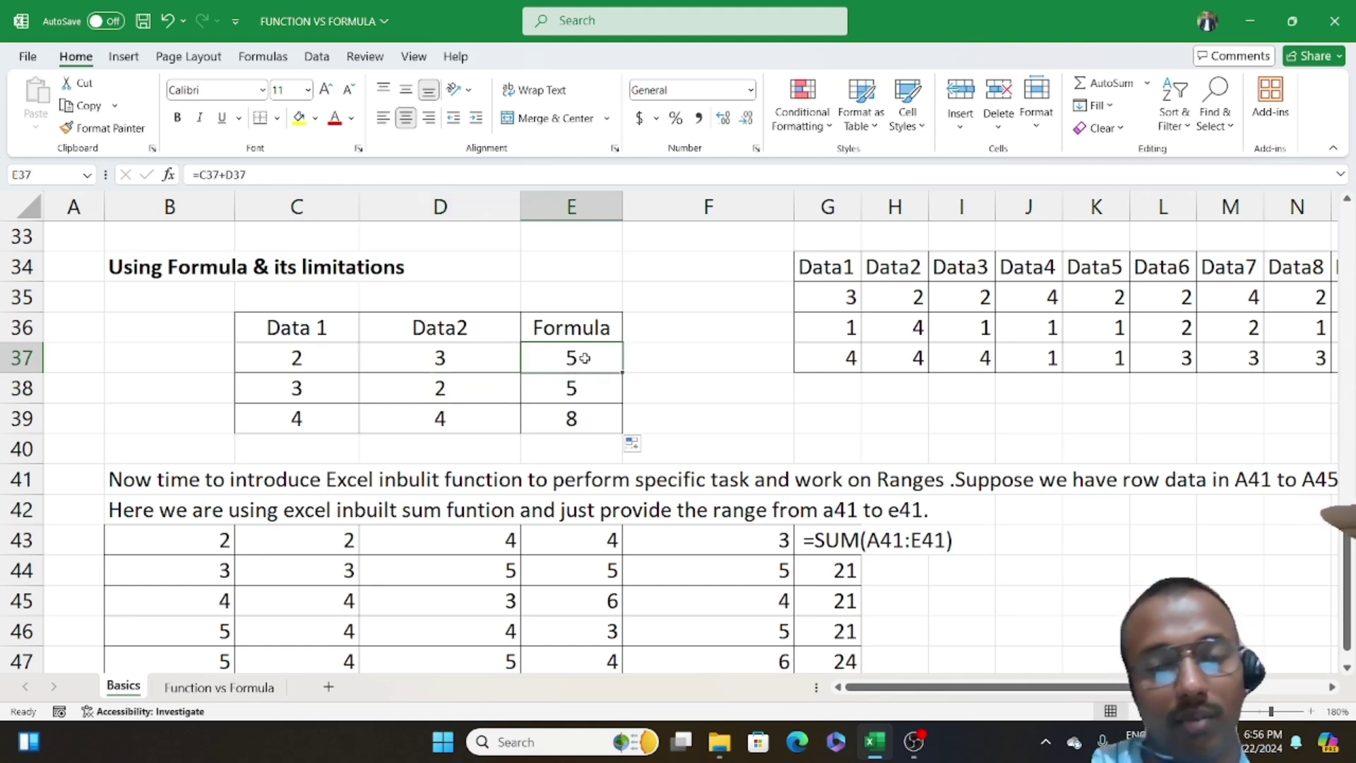
key(shift+Down)
key(shift+Down)
key(Delete)
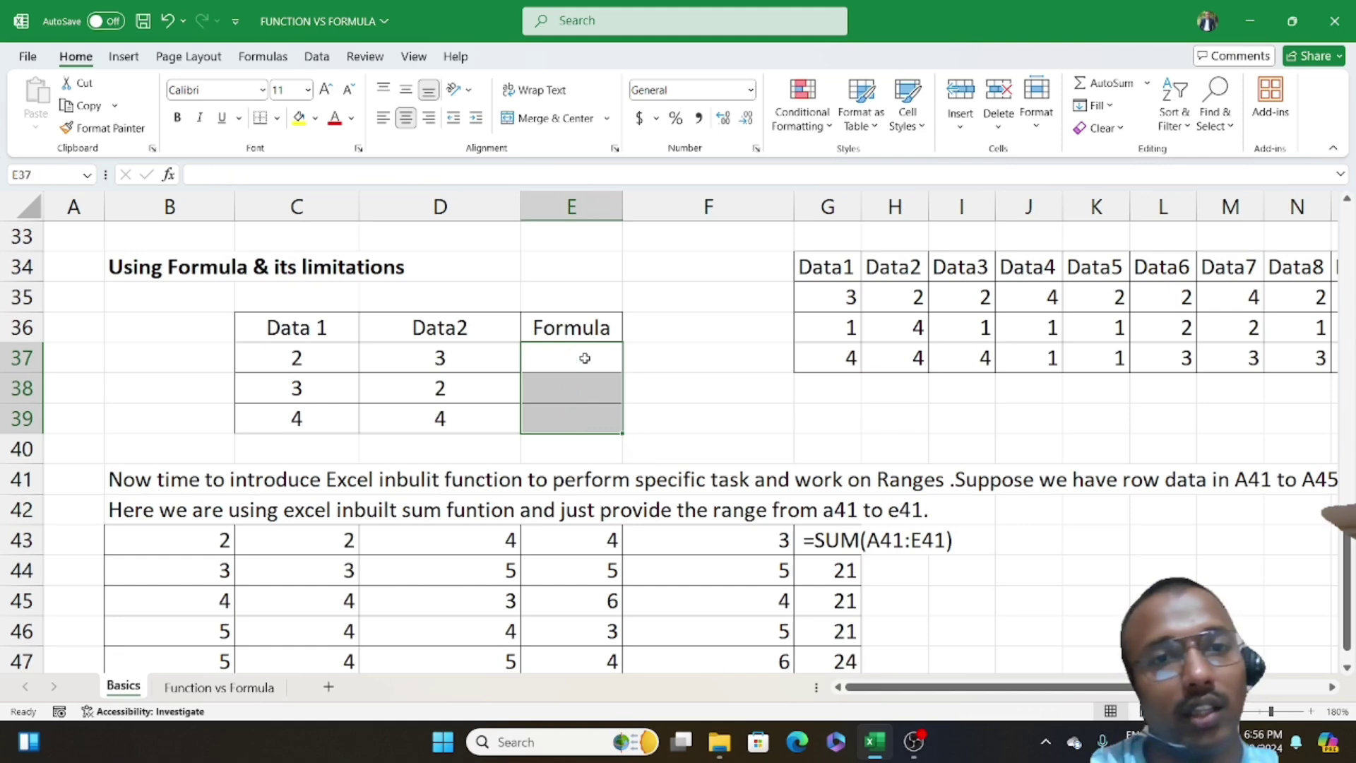
Step: Enter the formula =C37+D37 in cell E37 to add the first row's Data 1 and Data2 values
click(585, 358)
text(=)
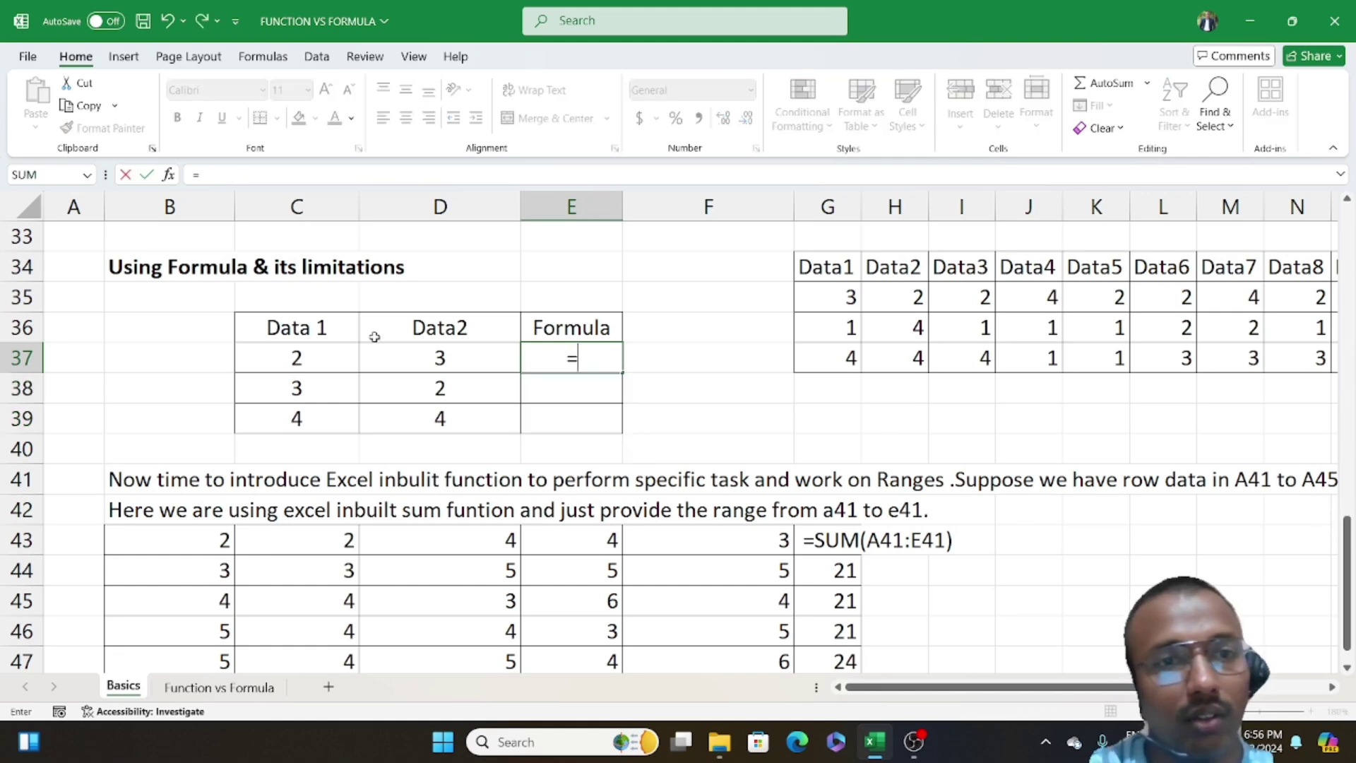
click(306, 362)
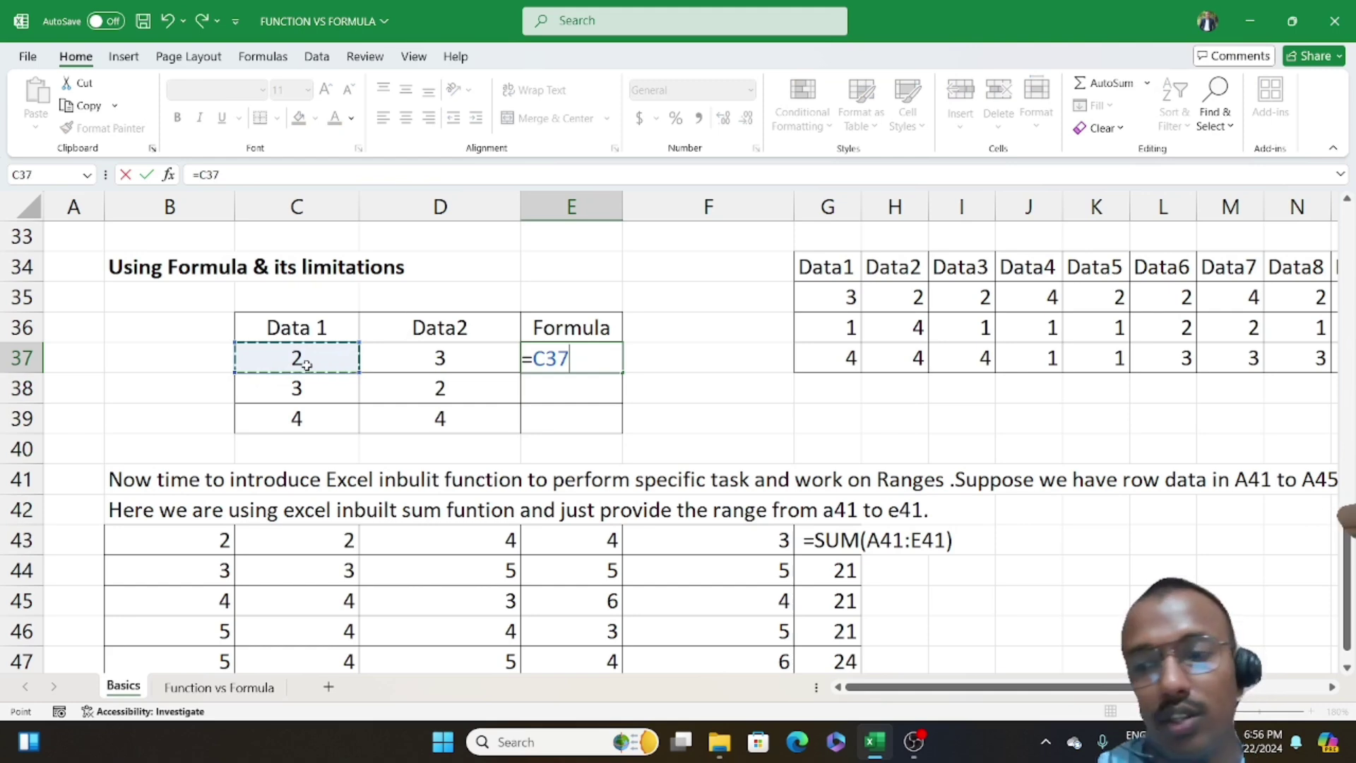
text(+)
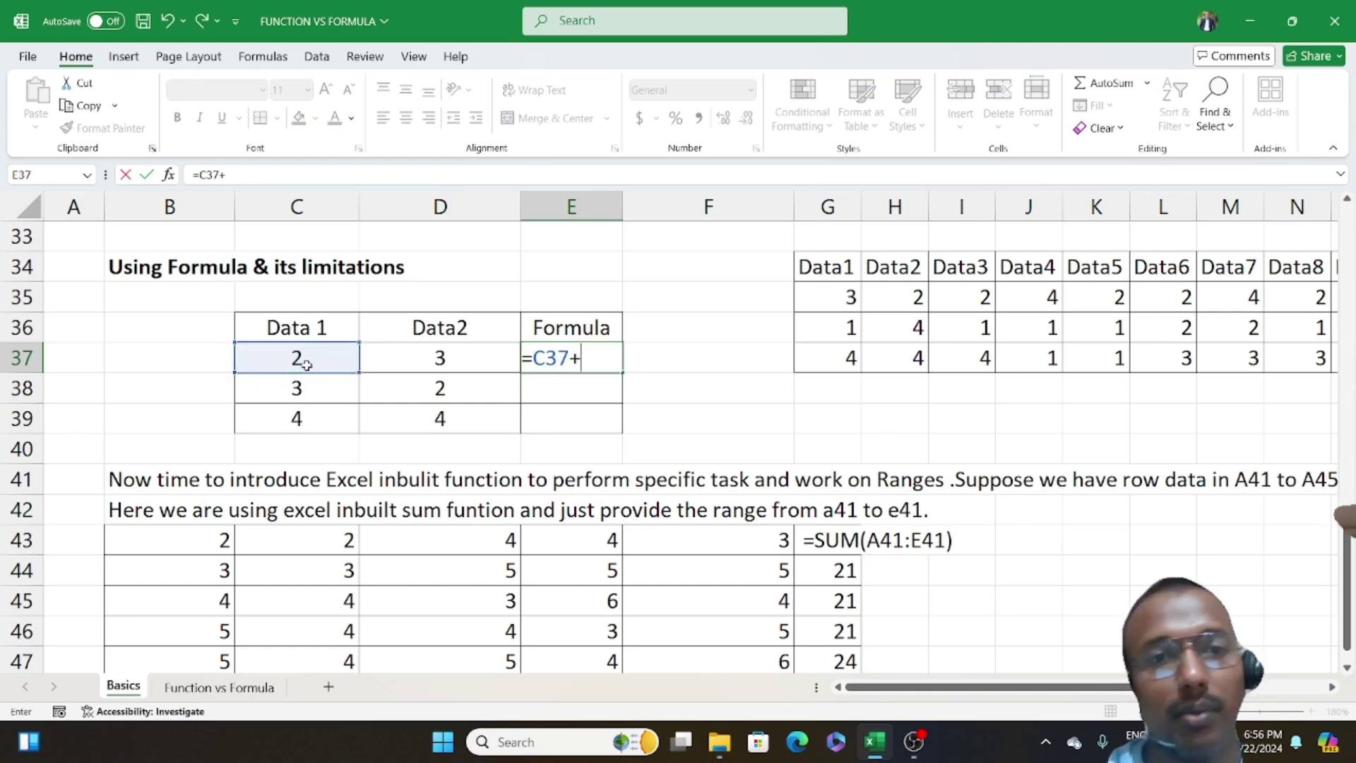
click(467, 358)
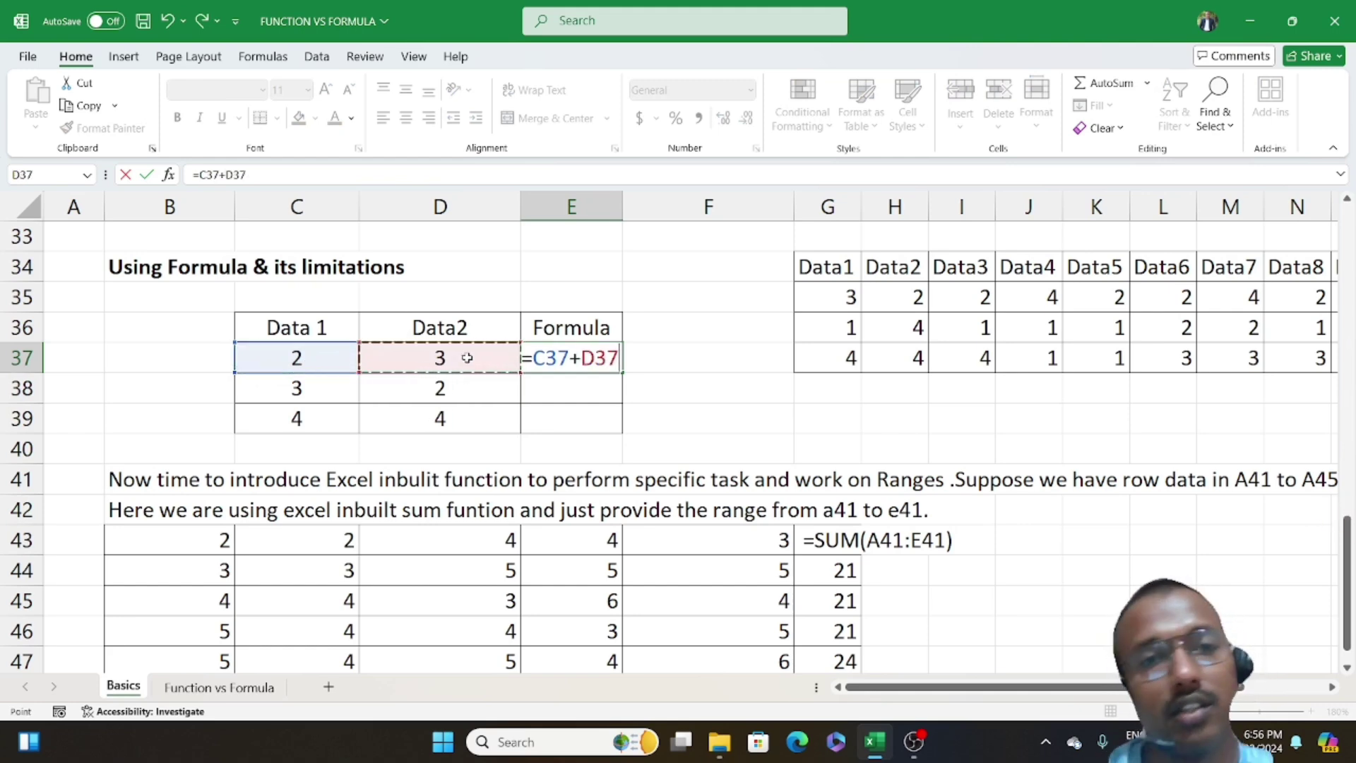
key(Return)
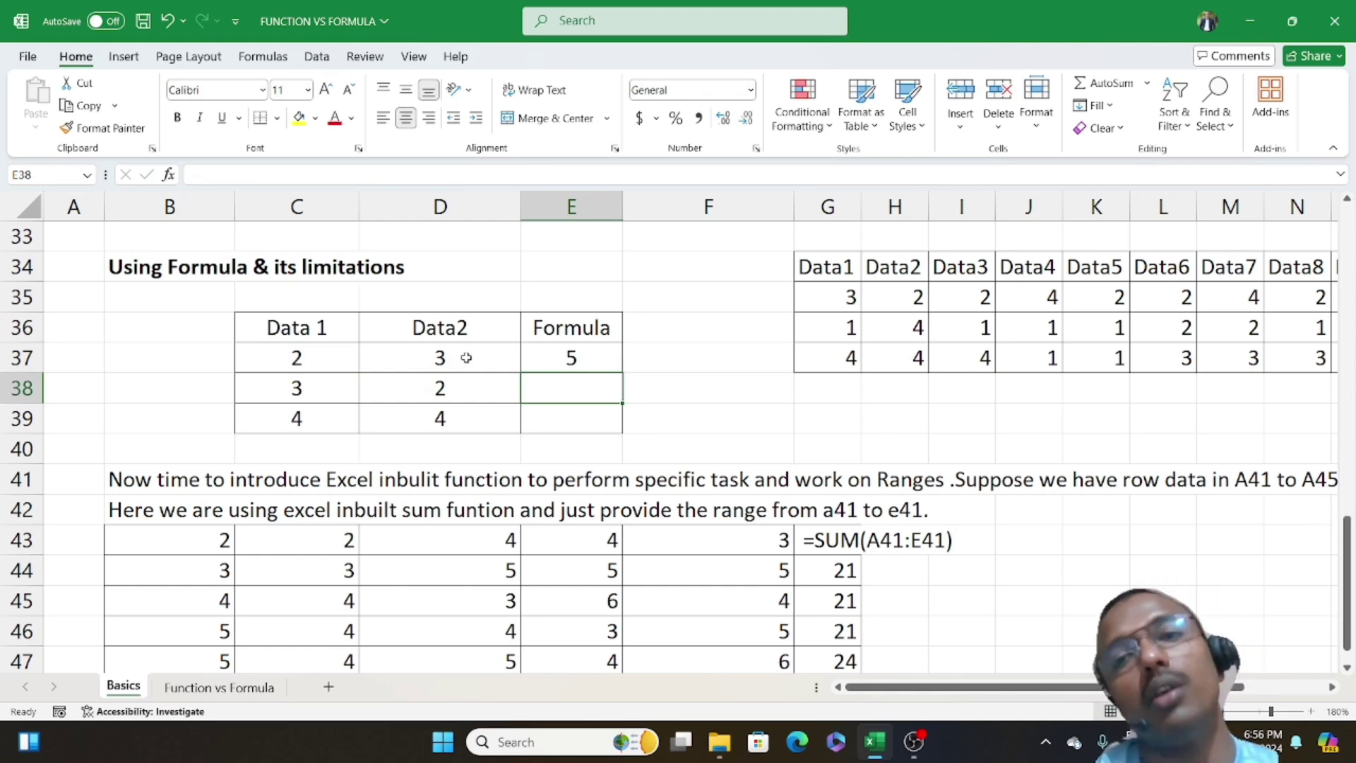
Step: Examine the Data1 to Data10 table and highlight its first row of values in G35:P35
scroll(989, 418, right, 6)
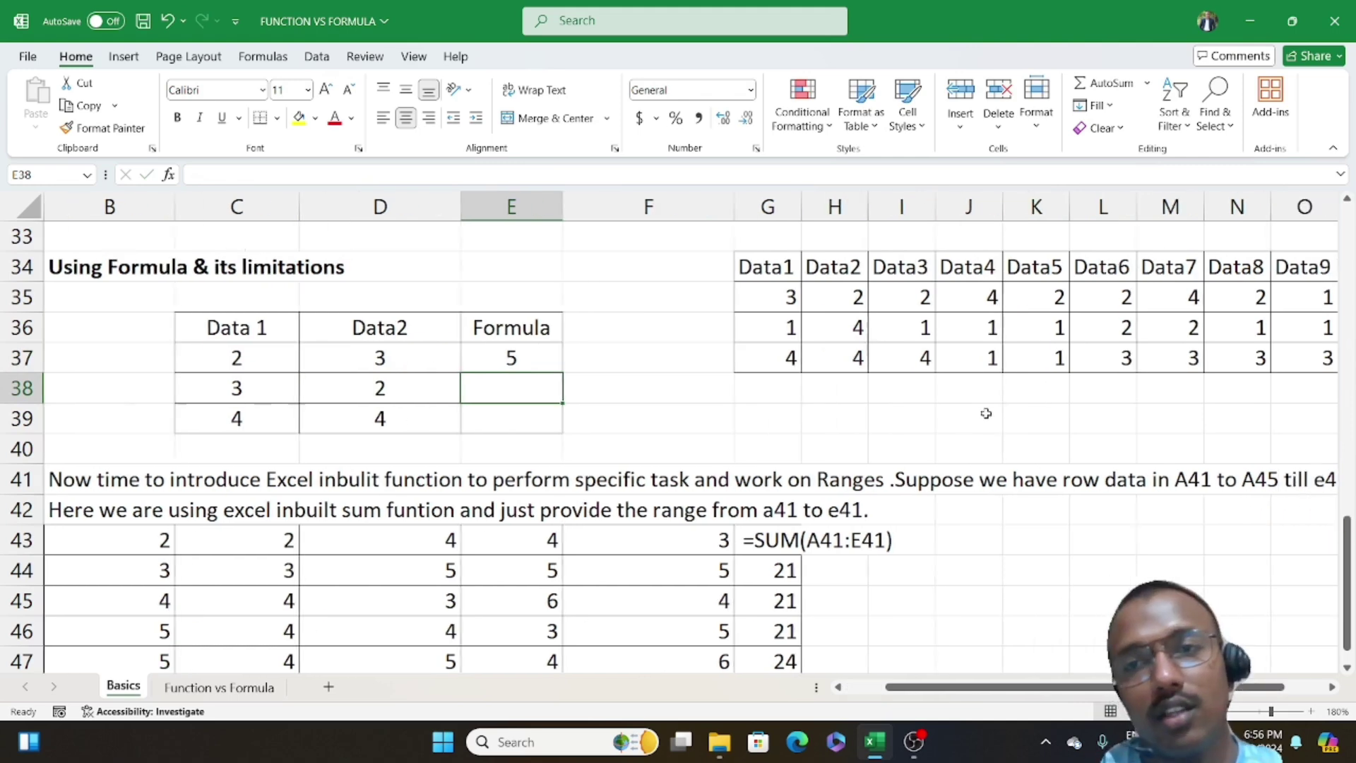
scroll(989, 424, right, 3)
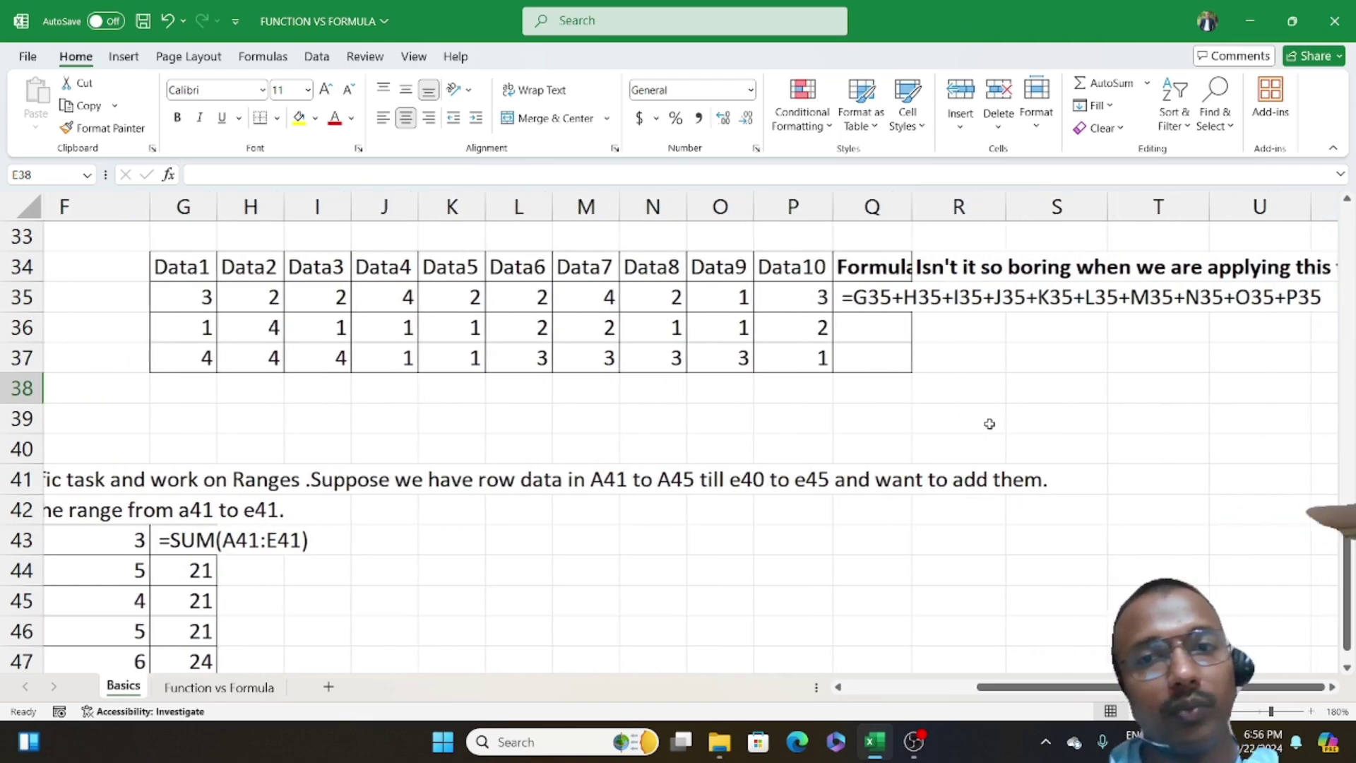
scroll(672, 403, right, 3)
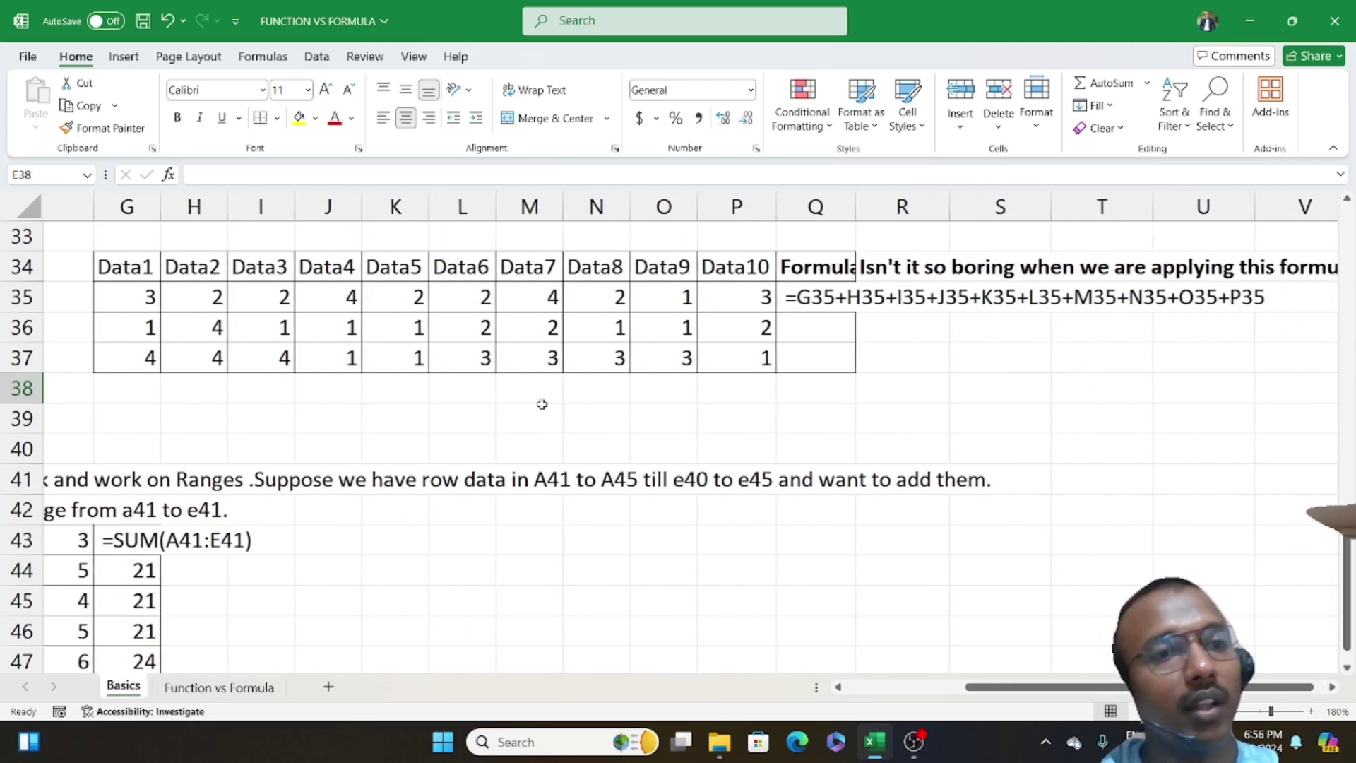
drag(81, 297, 674, 311)
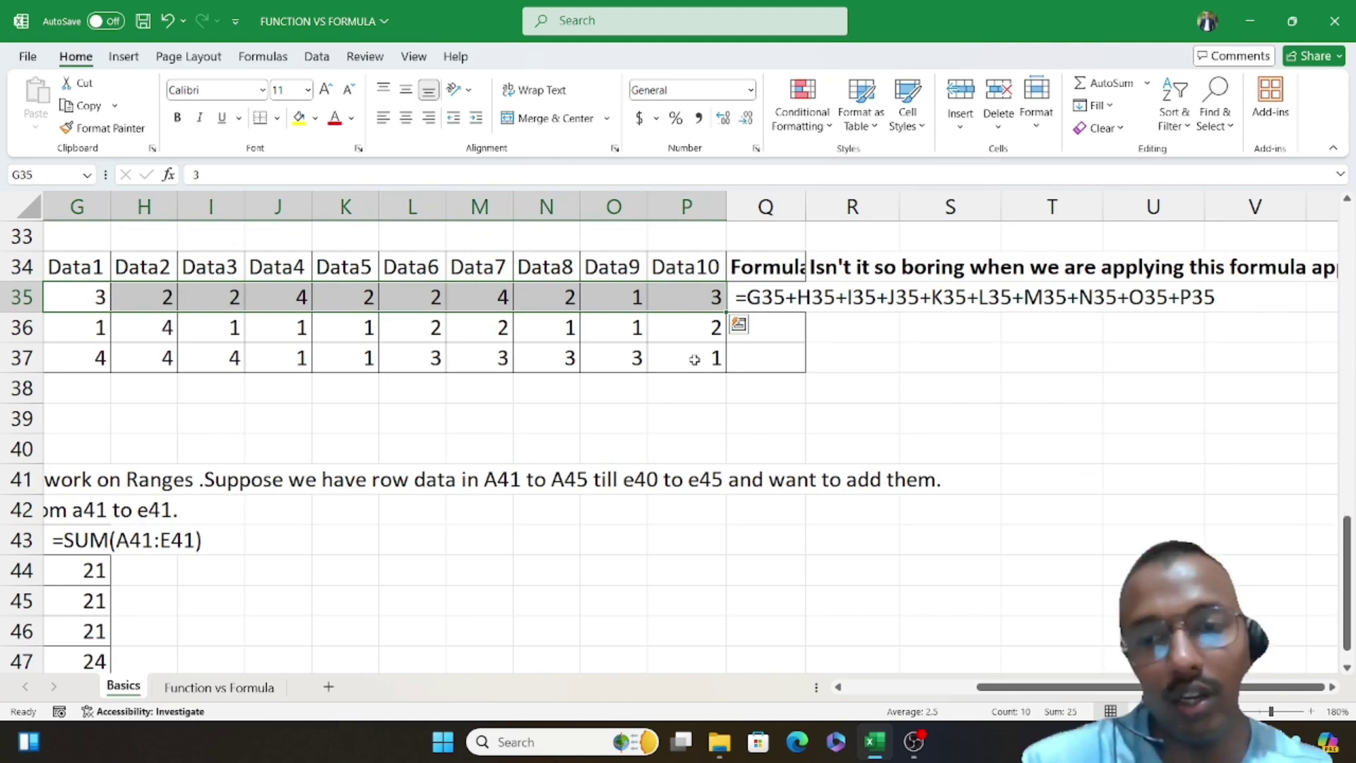
click(934, 368)
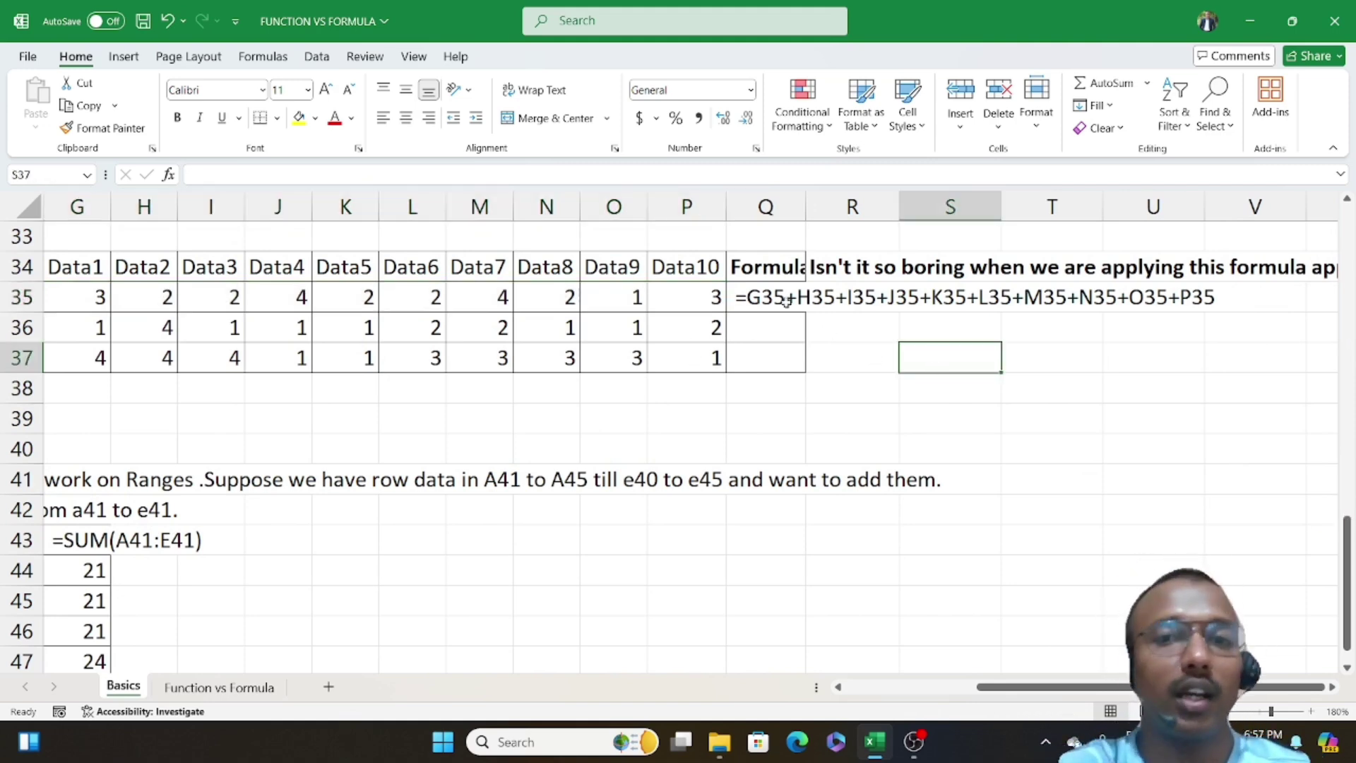
Step: Widen column Q just enough to show its full Formula heading
double_click(804, 207)
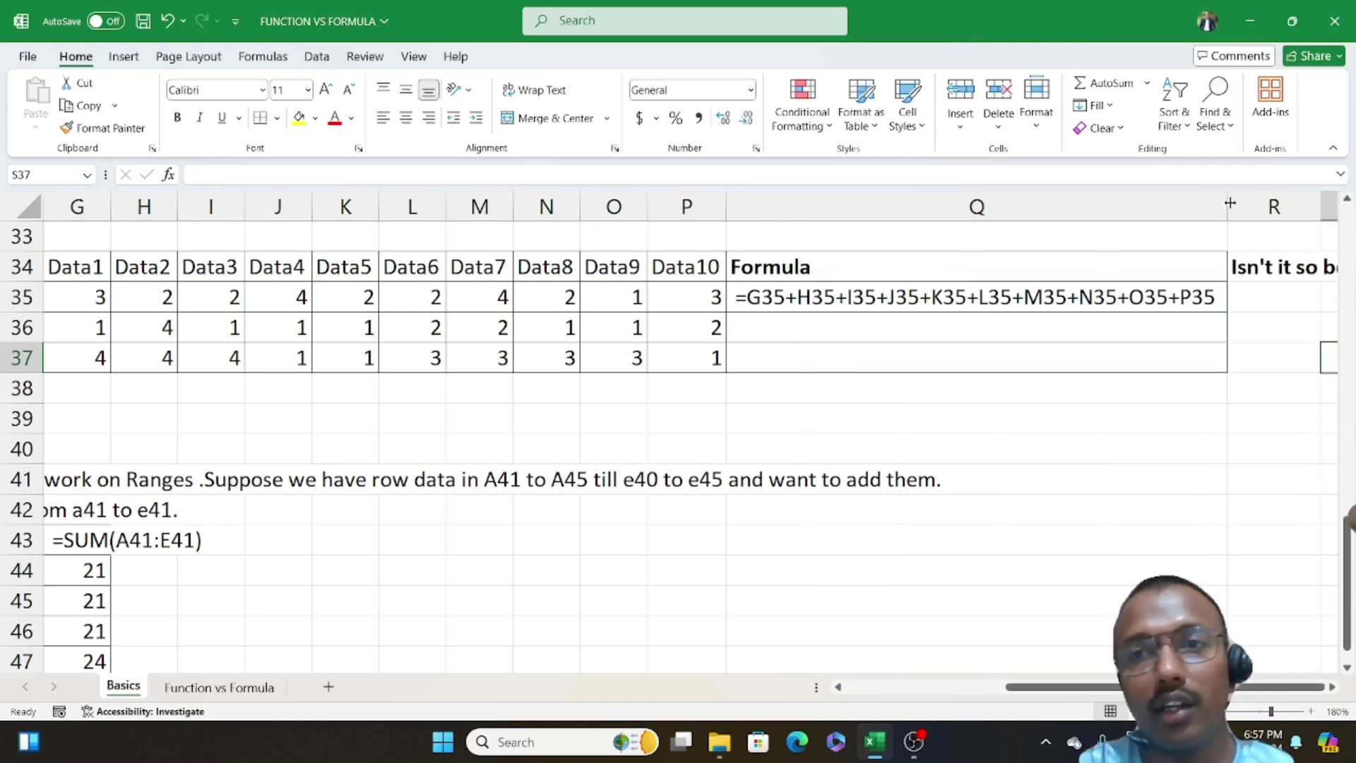
drag(1219, 195, 846, 205)
click(878, 454)
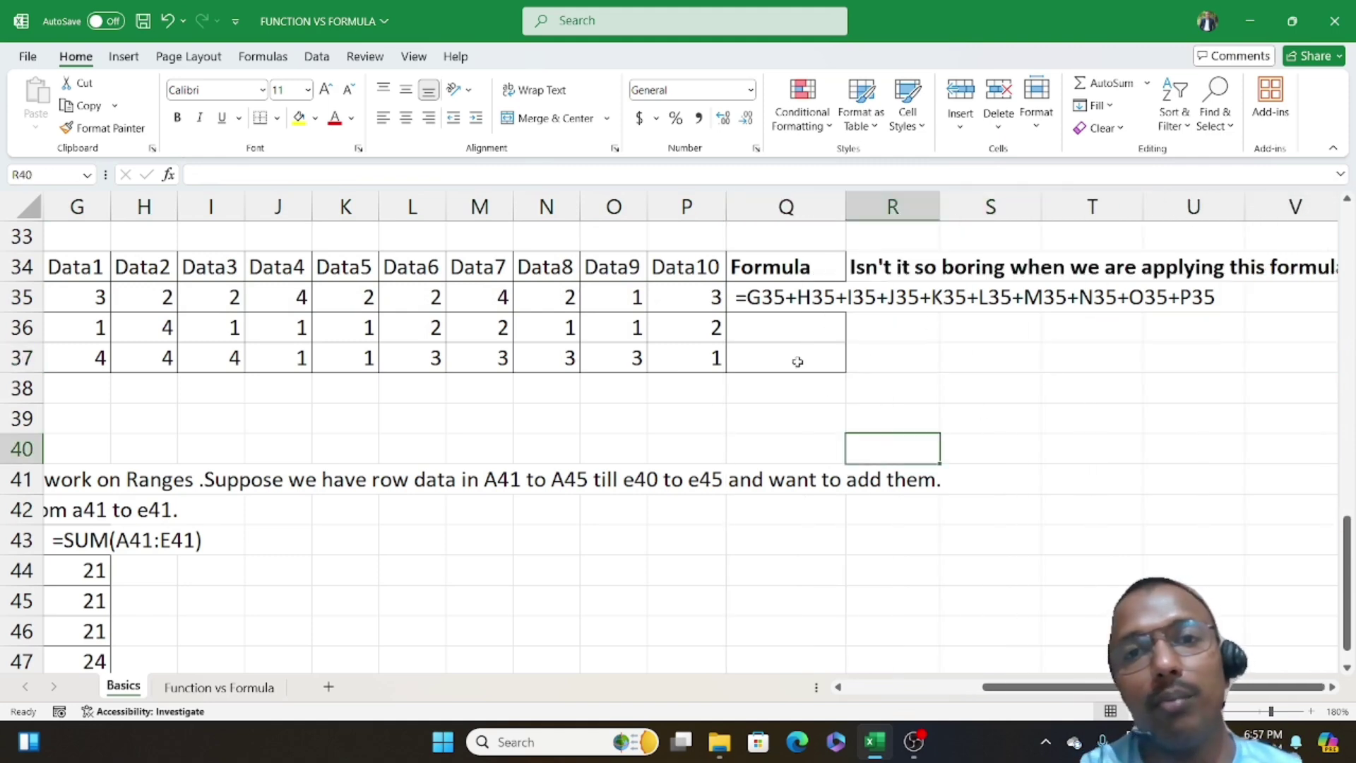
Step: Examine the long cell-by-cell addition formula in Q35 and the remark beside the Formula heading
click(760, 300)
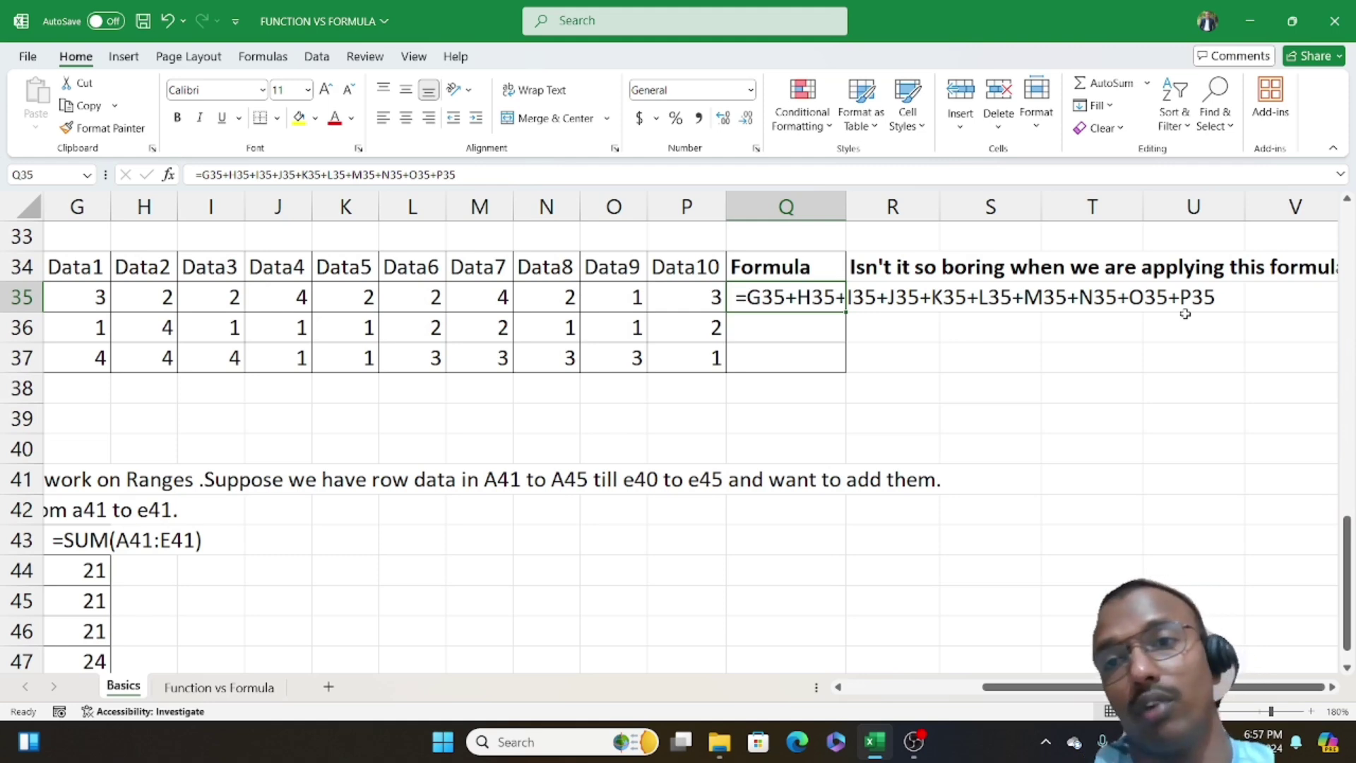
scroll(1185, 314, right, 4)
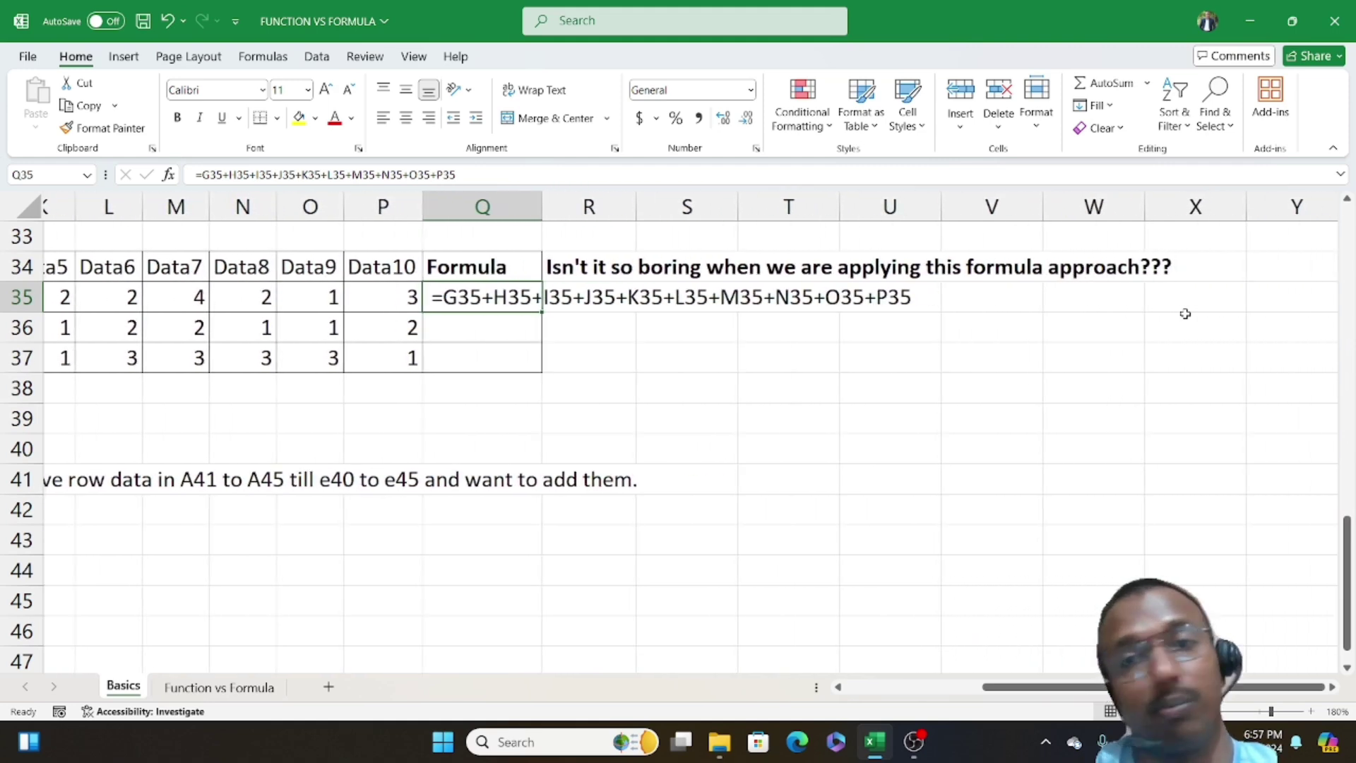
scroll(1185, 314, left, 4)
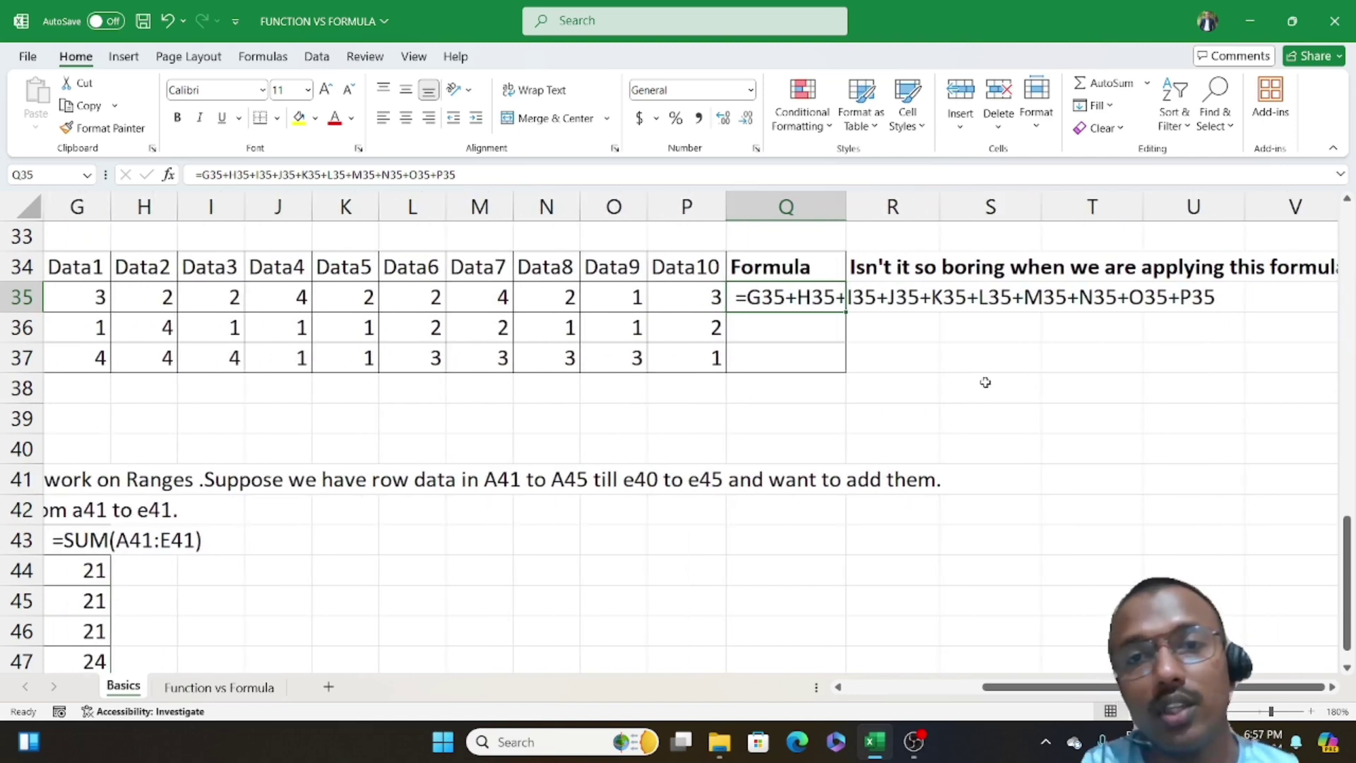
click(952, 378)
click(775, 298)
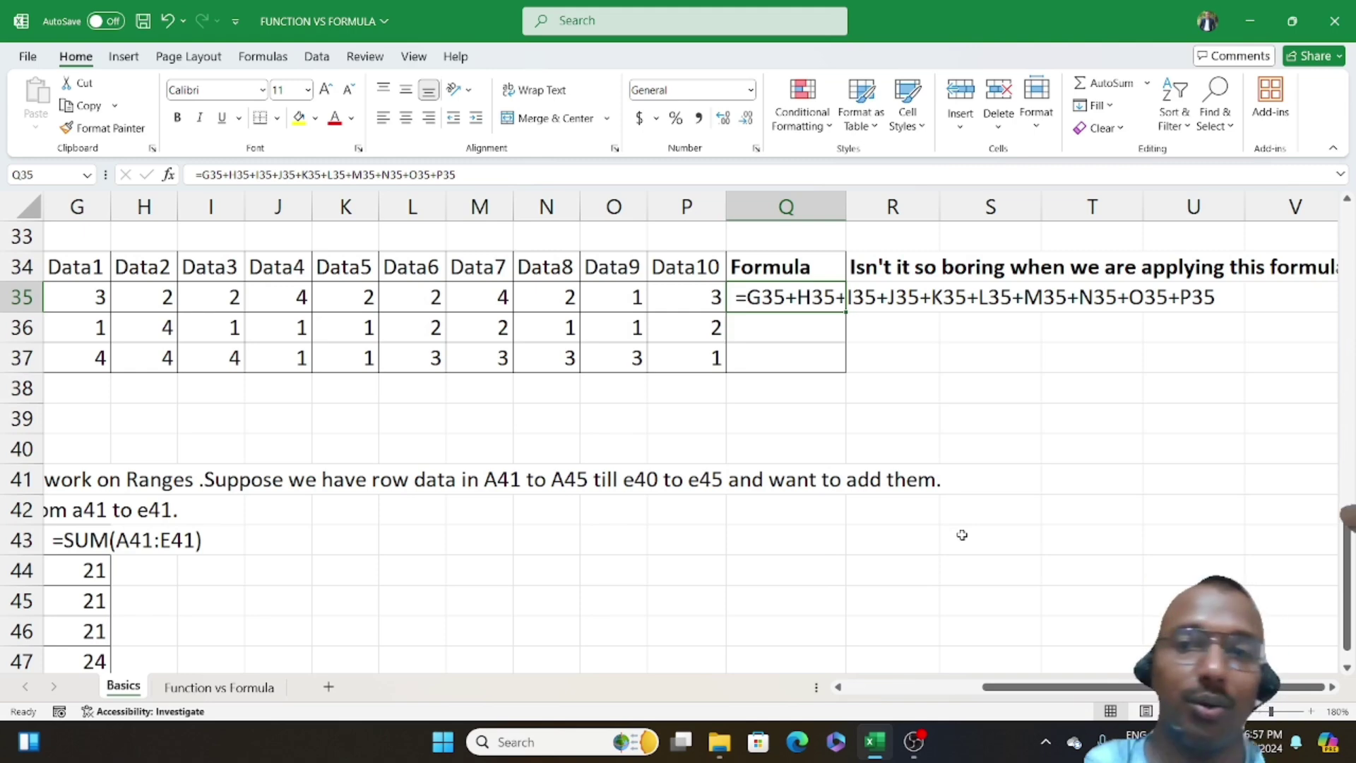
Step: Clear the existing sums in G44:G47 of the SUM function example
scroll(962, 534, left, 5)
scroll(962, 535, left, 2)
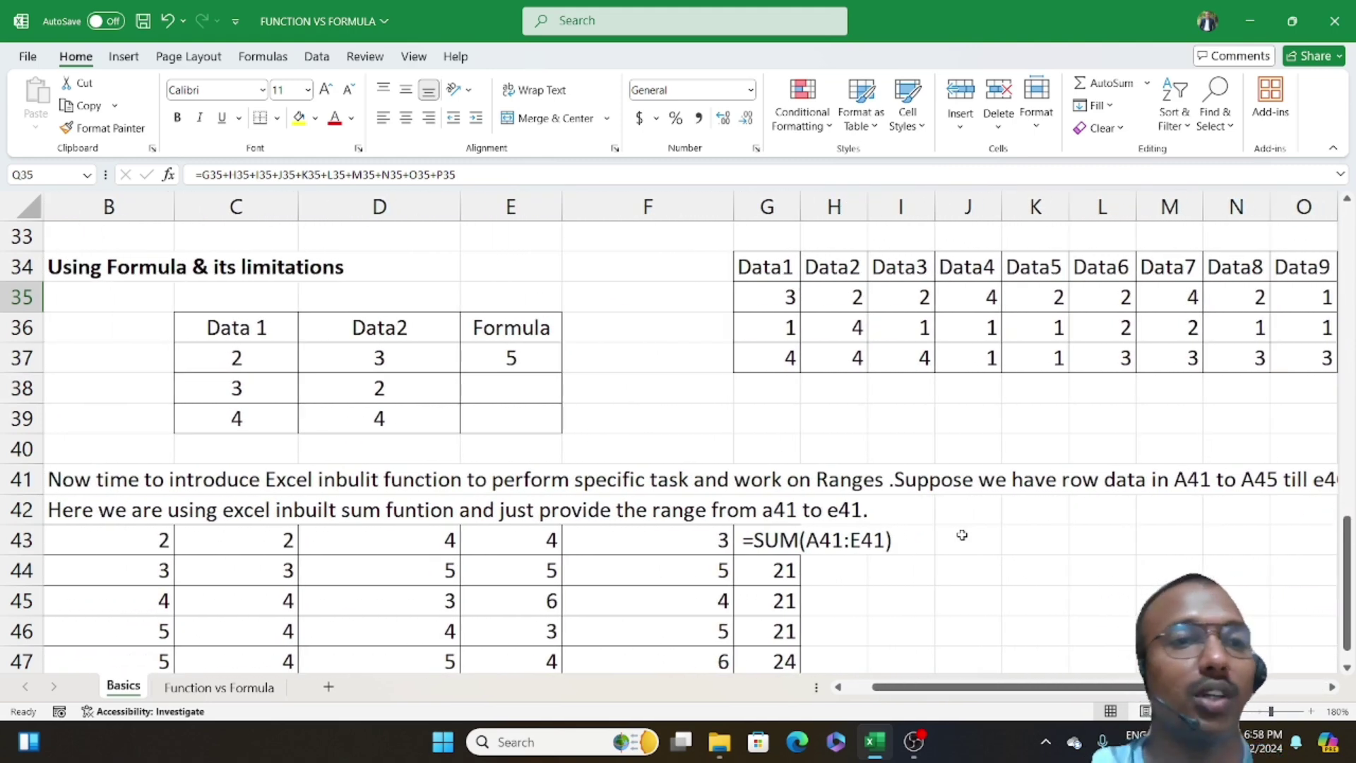
scroll(962, 535, left, 1)
scroll(962, 535, down, 2)
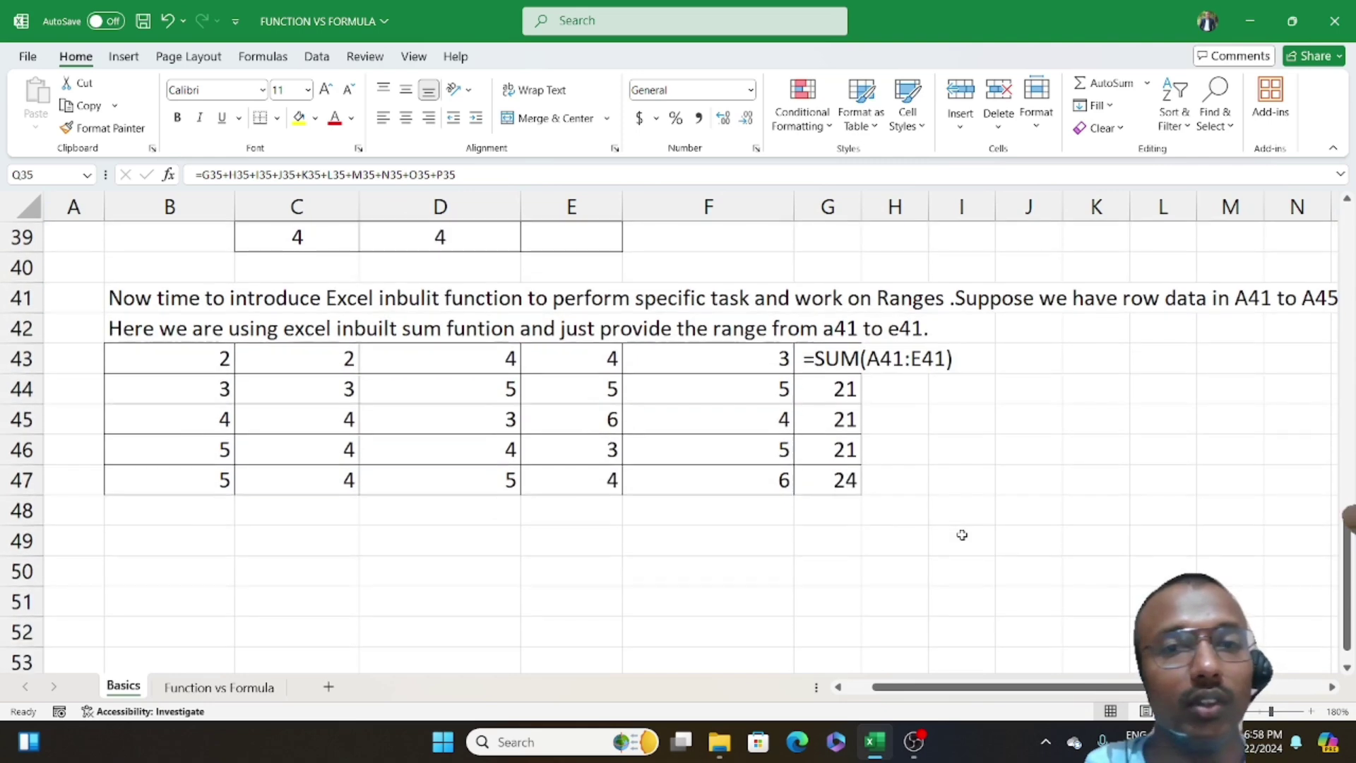
scroll(962, 534, down, 1)
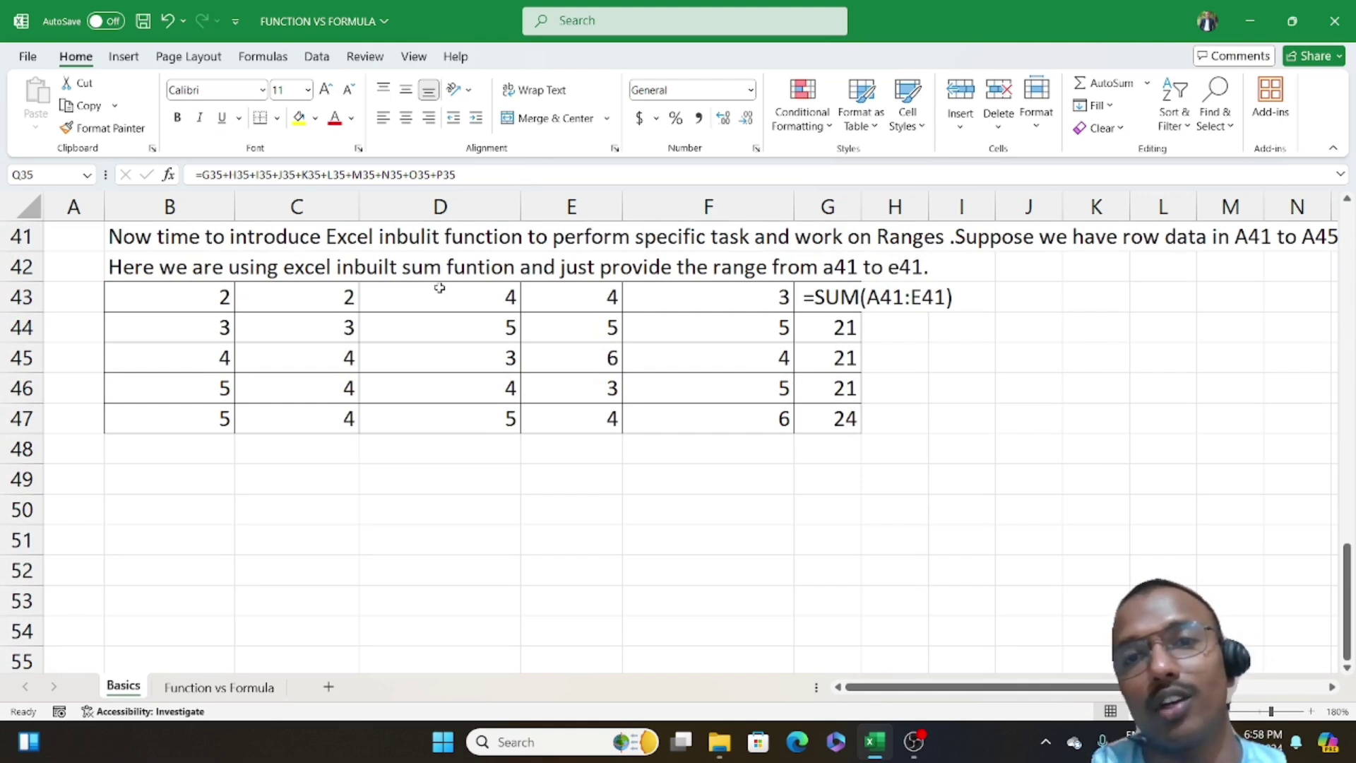
drag(833, 330, 835, 421)
key(Delete)
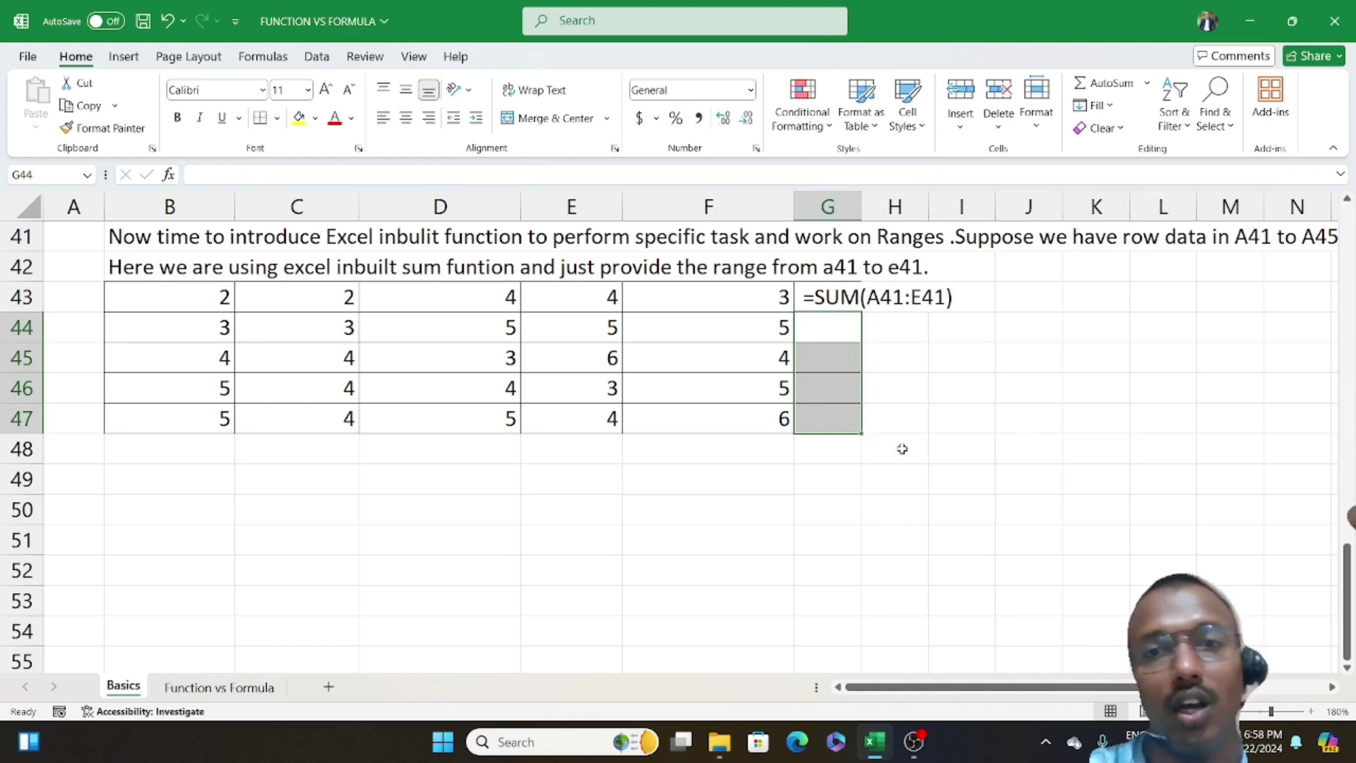
click(944, 452)
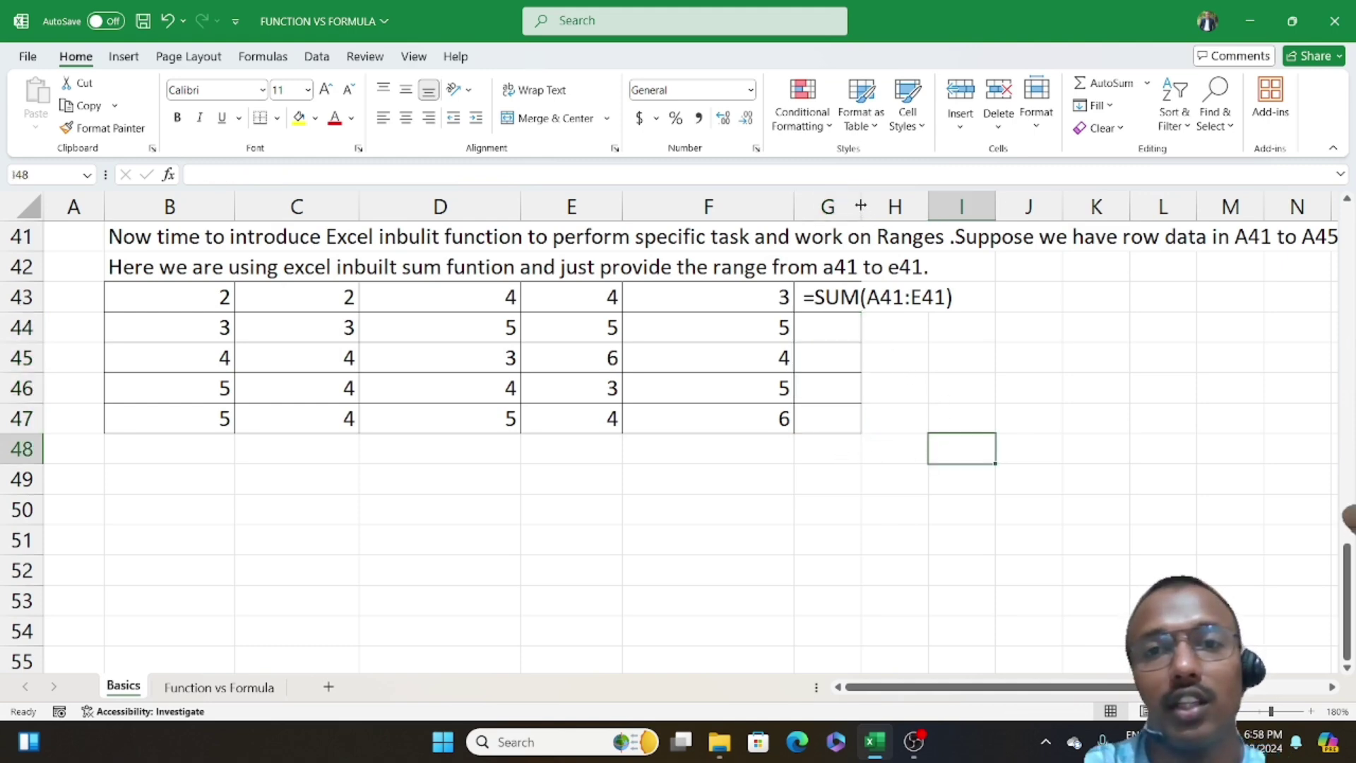
Step: Widen column G beside the SUM example and select its block of numbers in B43:F47
drag(860, 205, 936, 205)
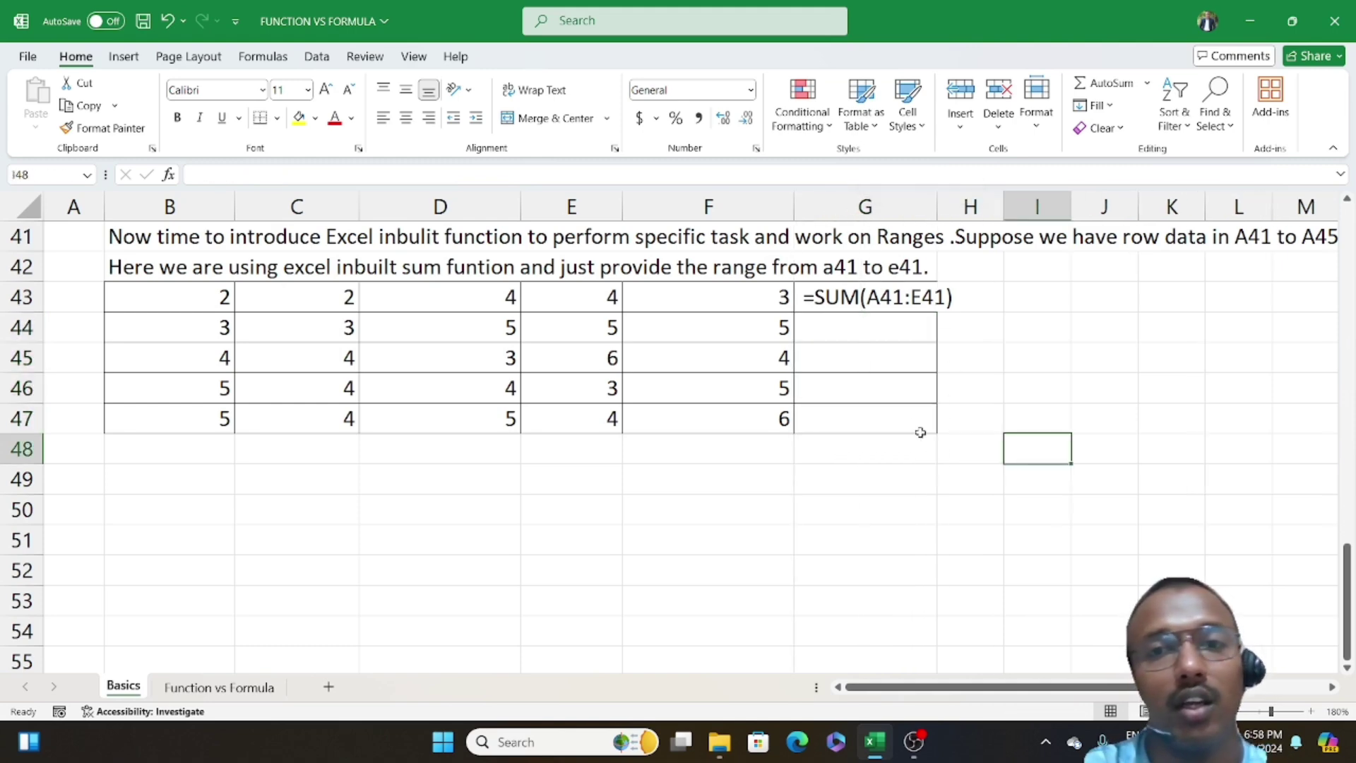
drag(206, 298, 678, 421)
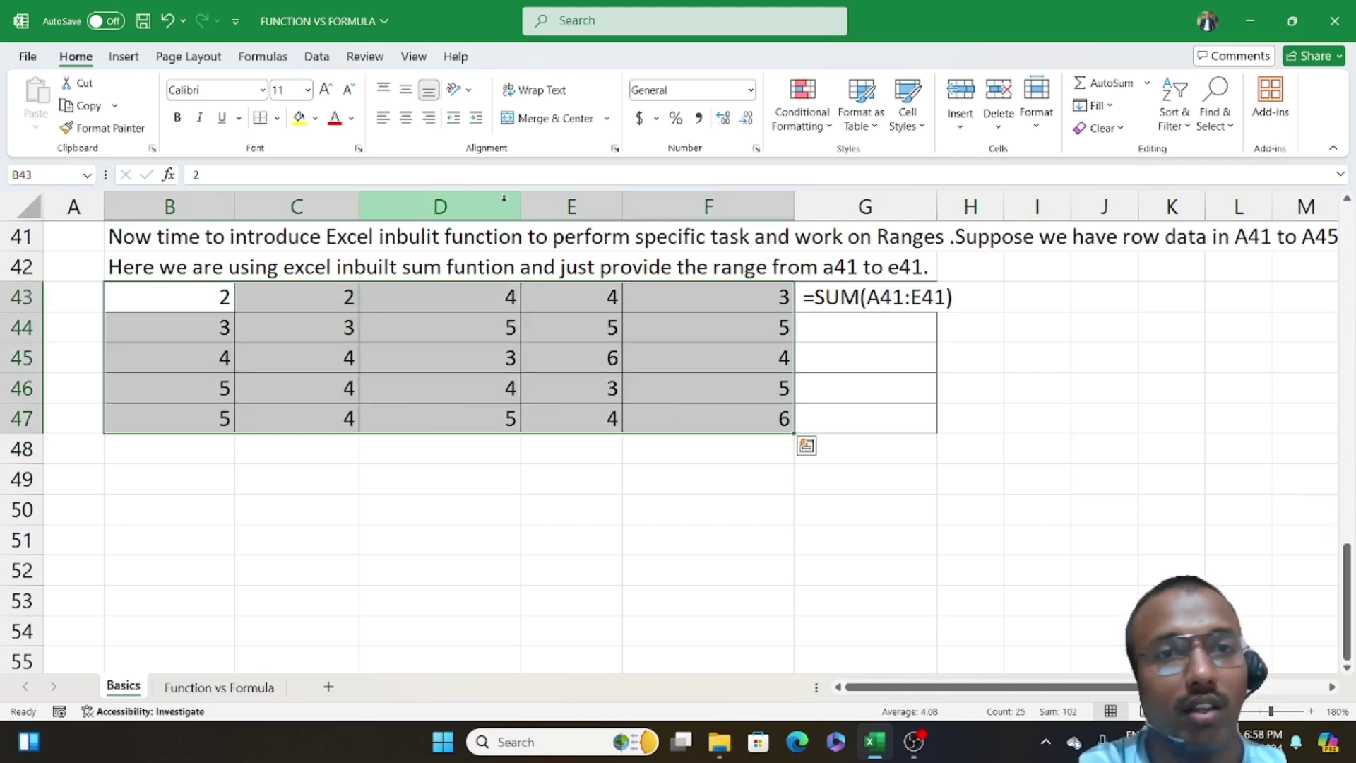
Step: Center the block of numbers in B43:F47 and clear the sample SUM formula text from G43
click(407, 117)
click(1084, 458)
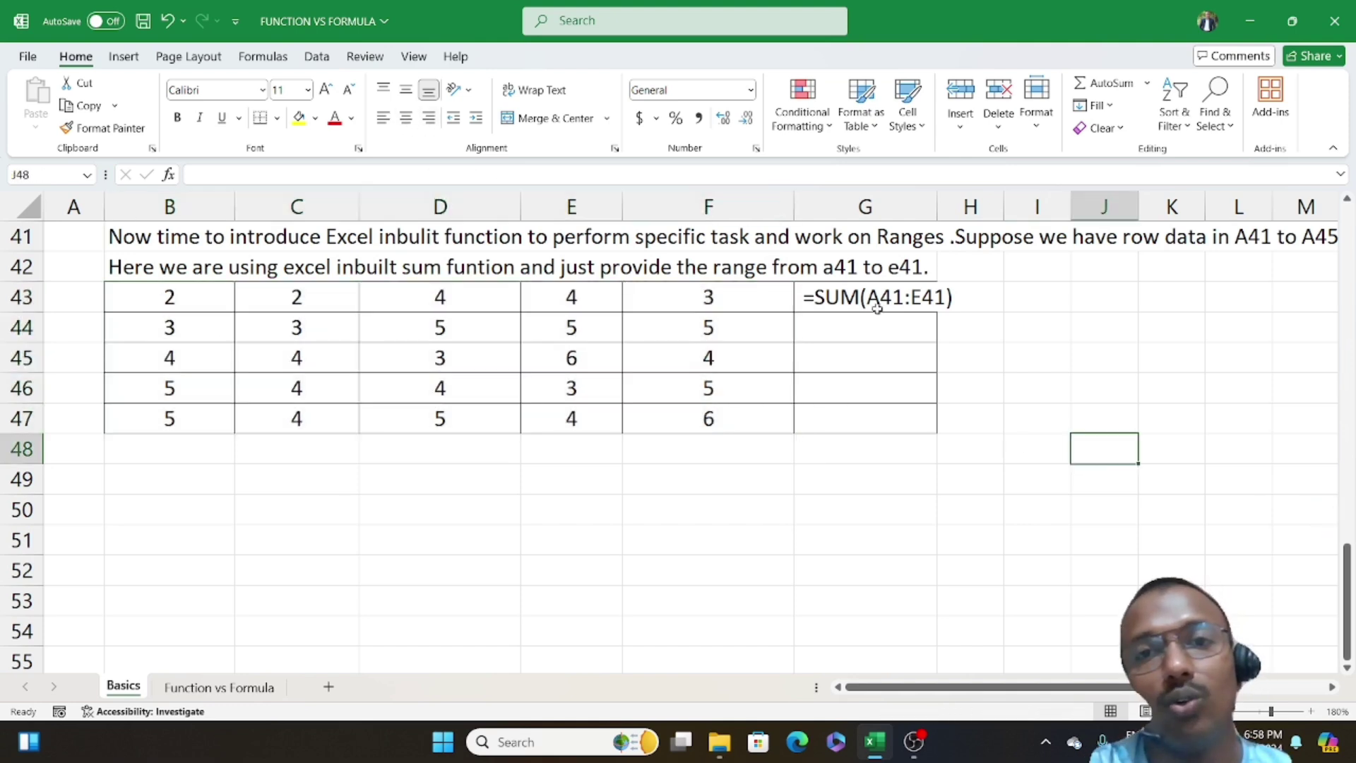
click(877, 308)
key(Delete)
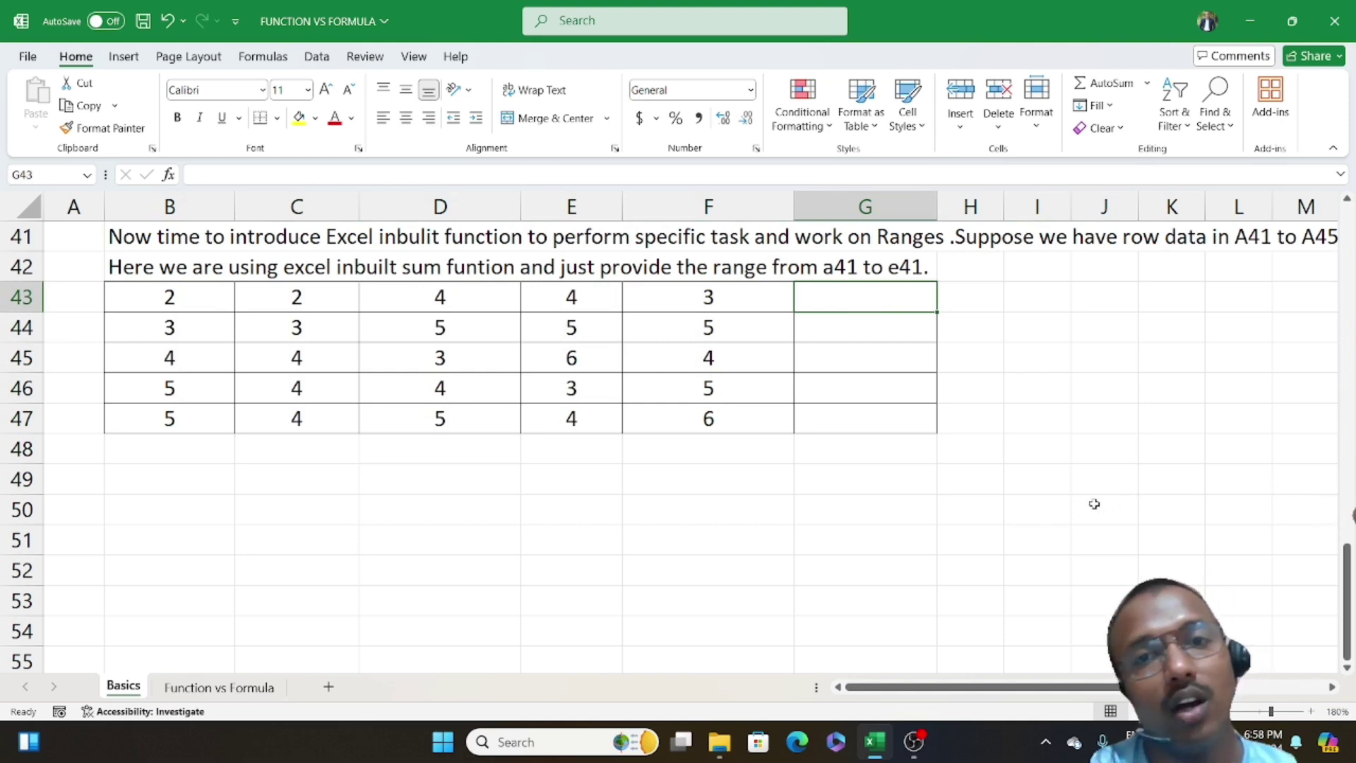
Step: Add up row 43 cell by cell in G43 with the formula =B43+C43+D43+E43+F43
text(=)
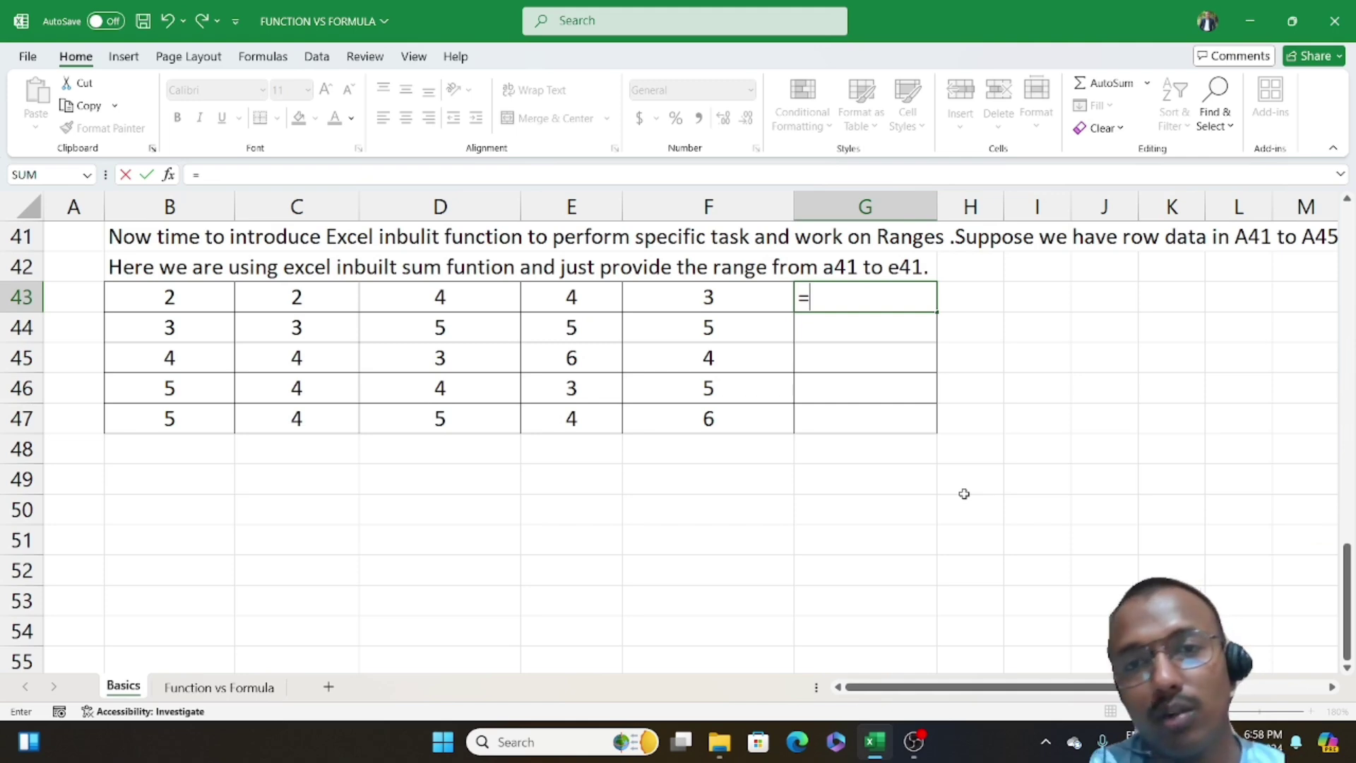
click(183, 306)
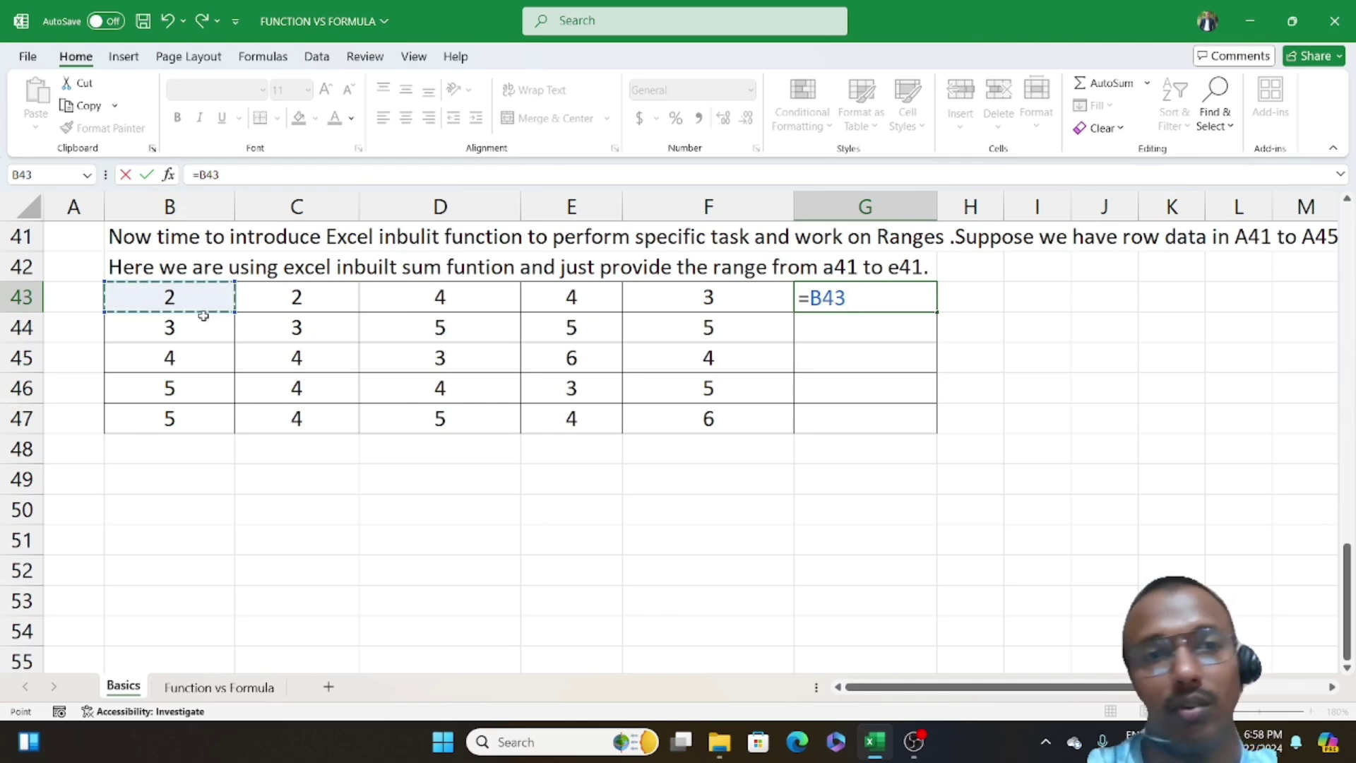
text(+)
click(323, 302)
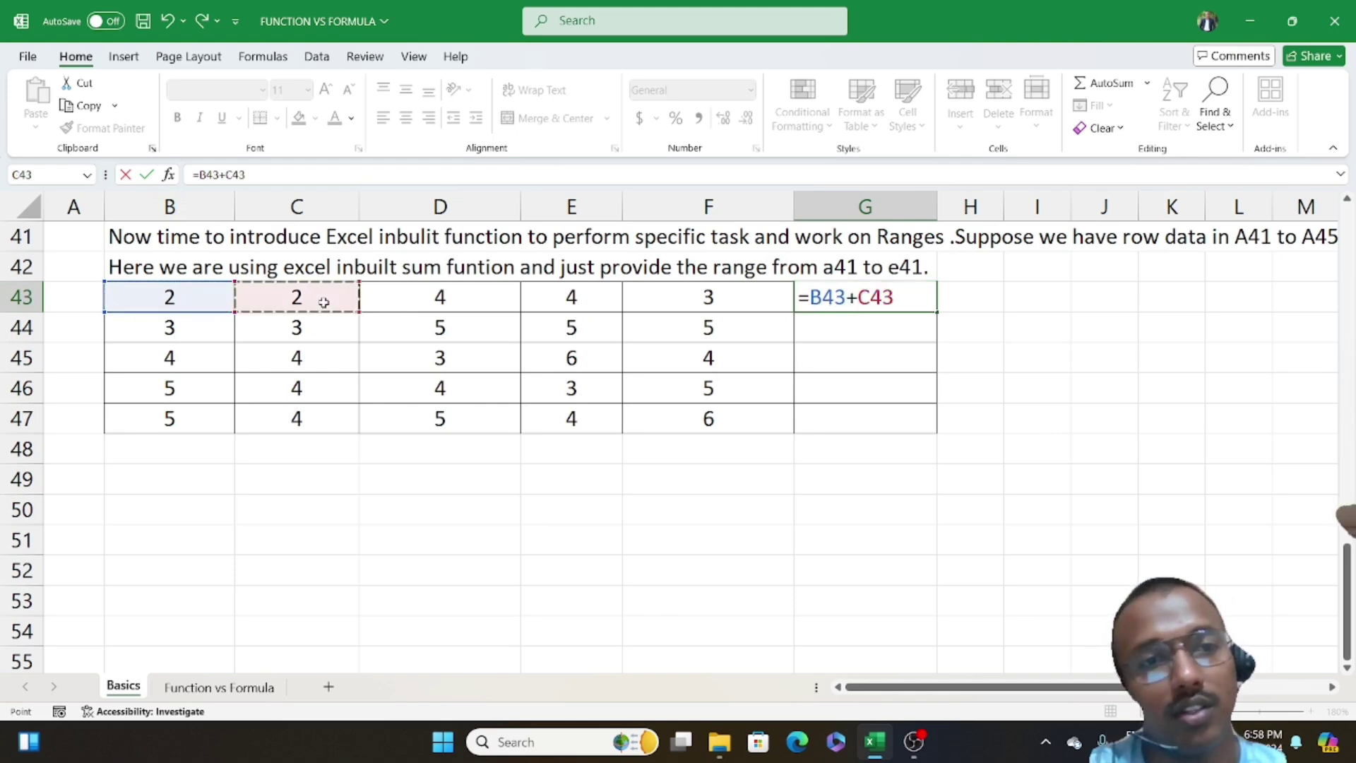
text(+)
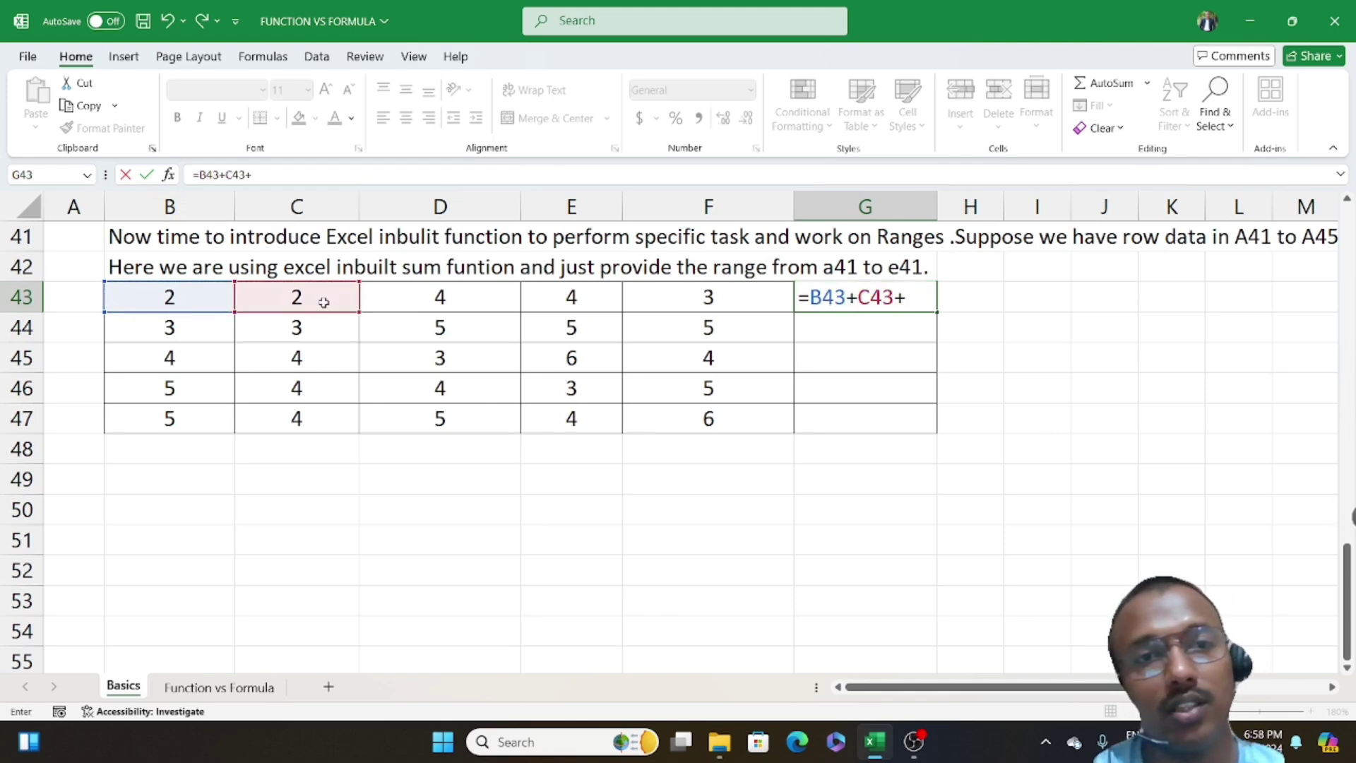
click(413, 308)
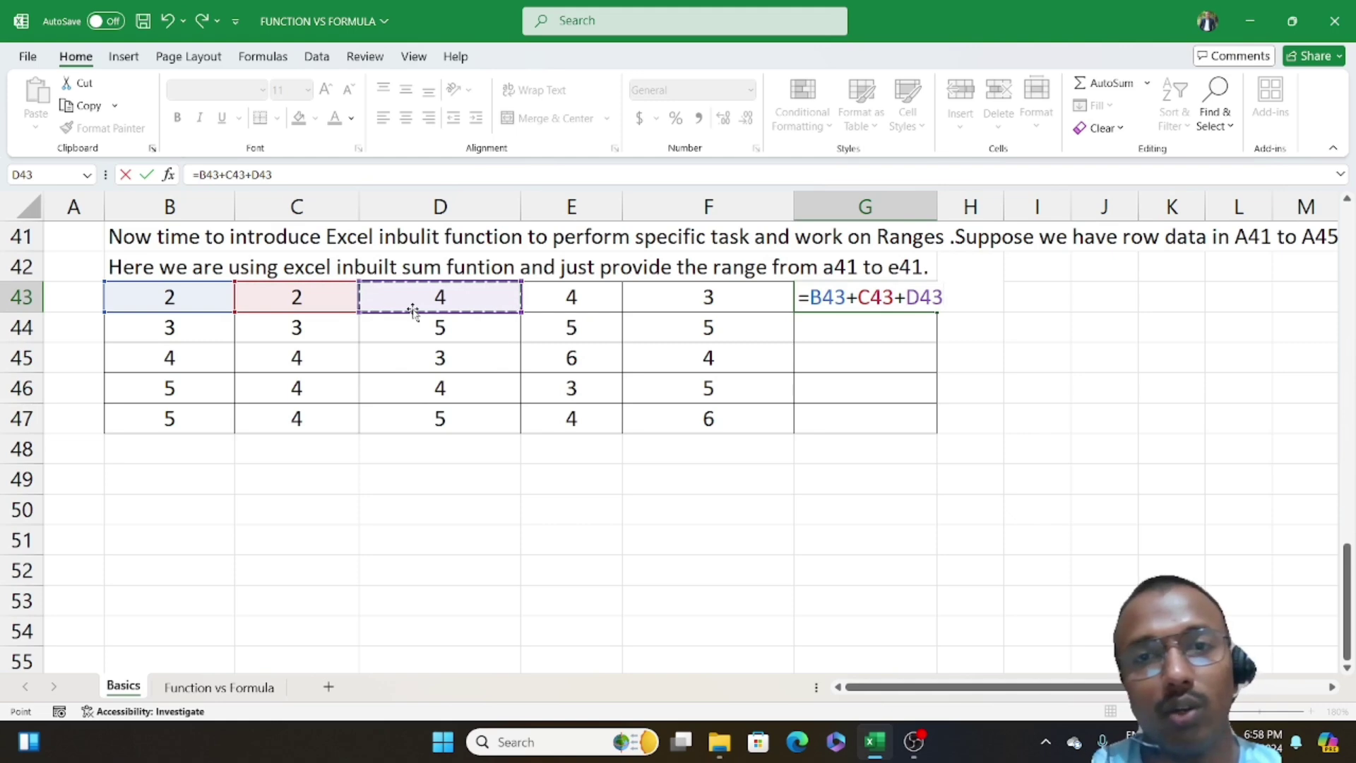
text(+)
click(552, 309)
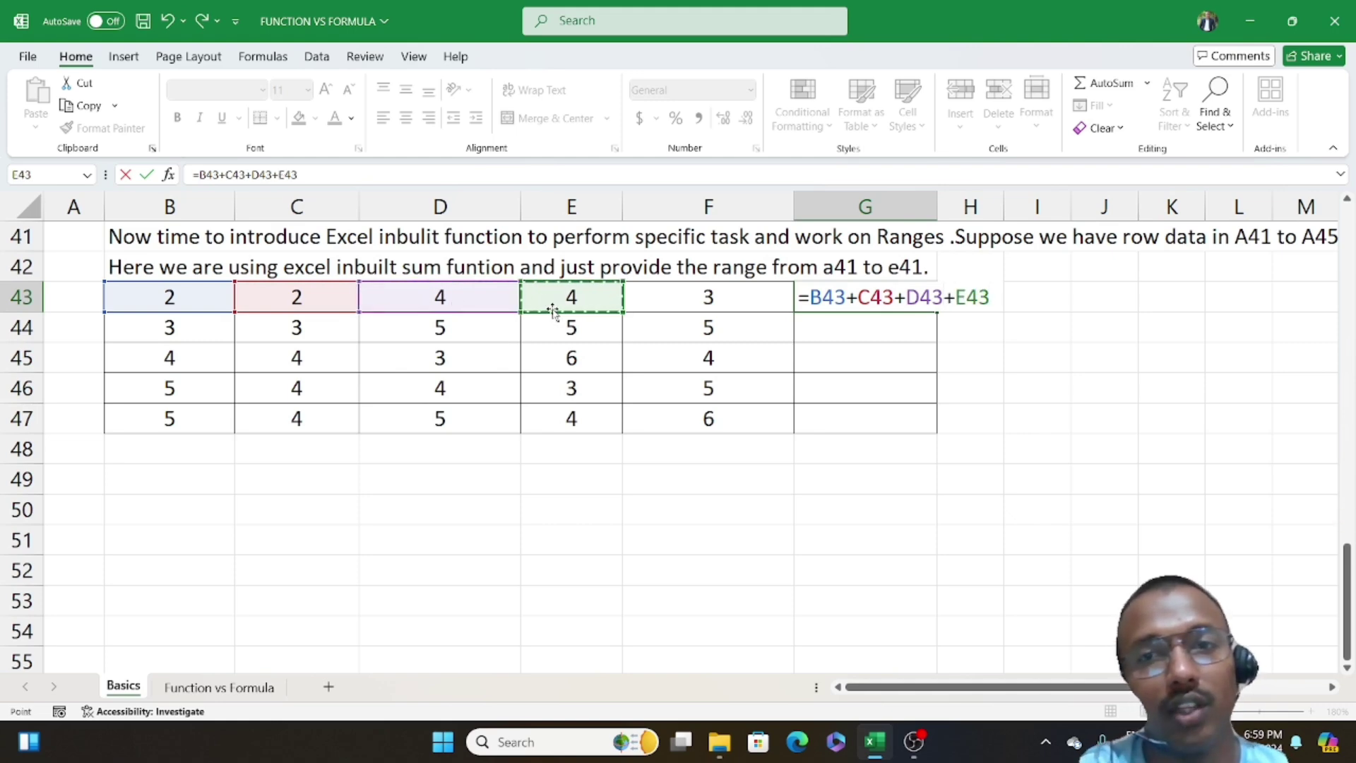
text(+)
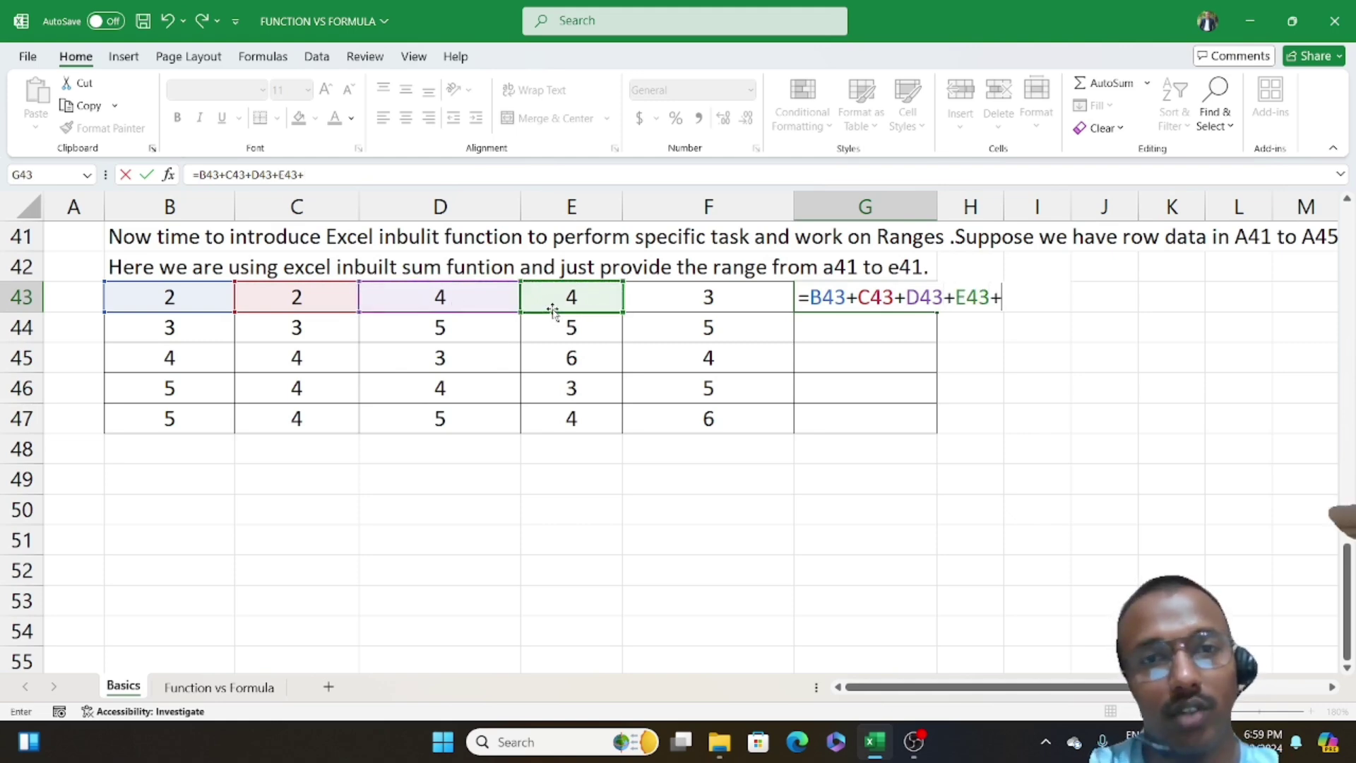
click(704, 302)
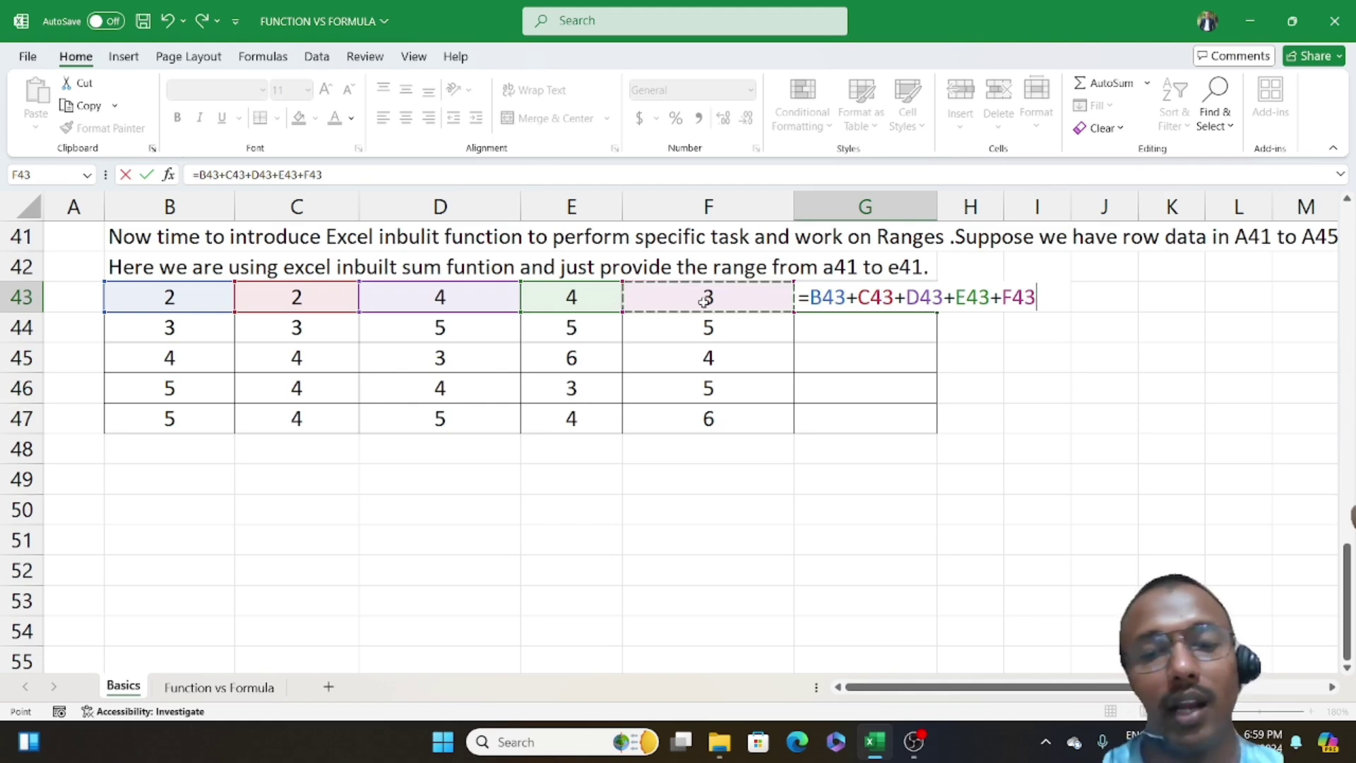
text())
key(Return)
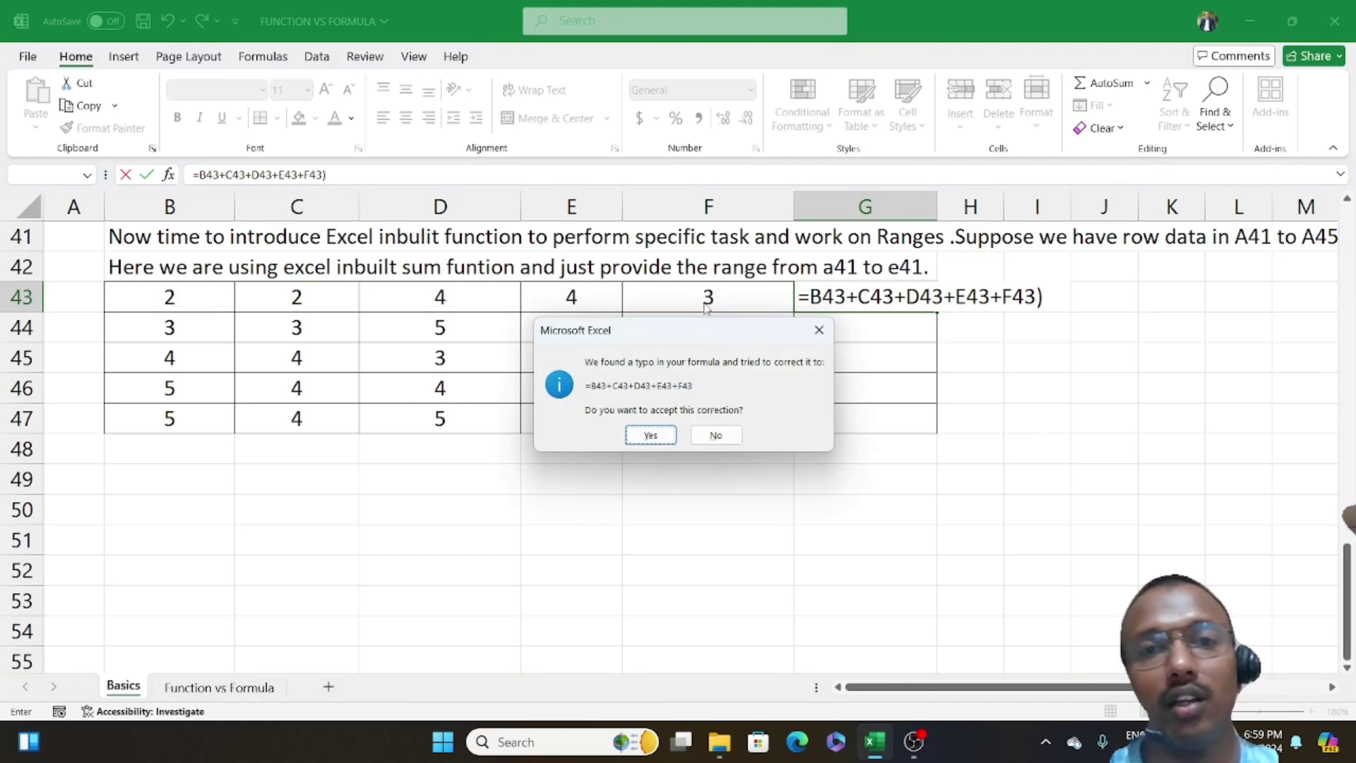
key(Return)
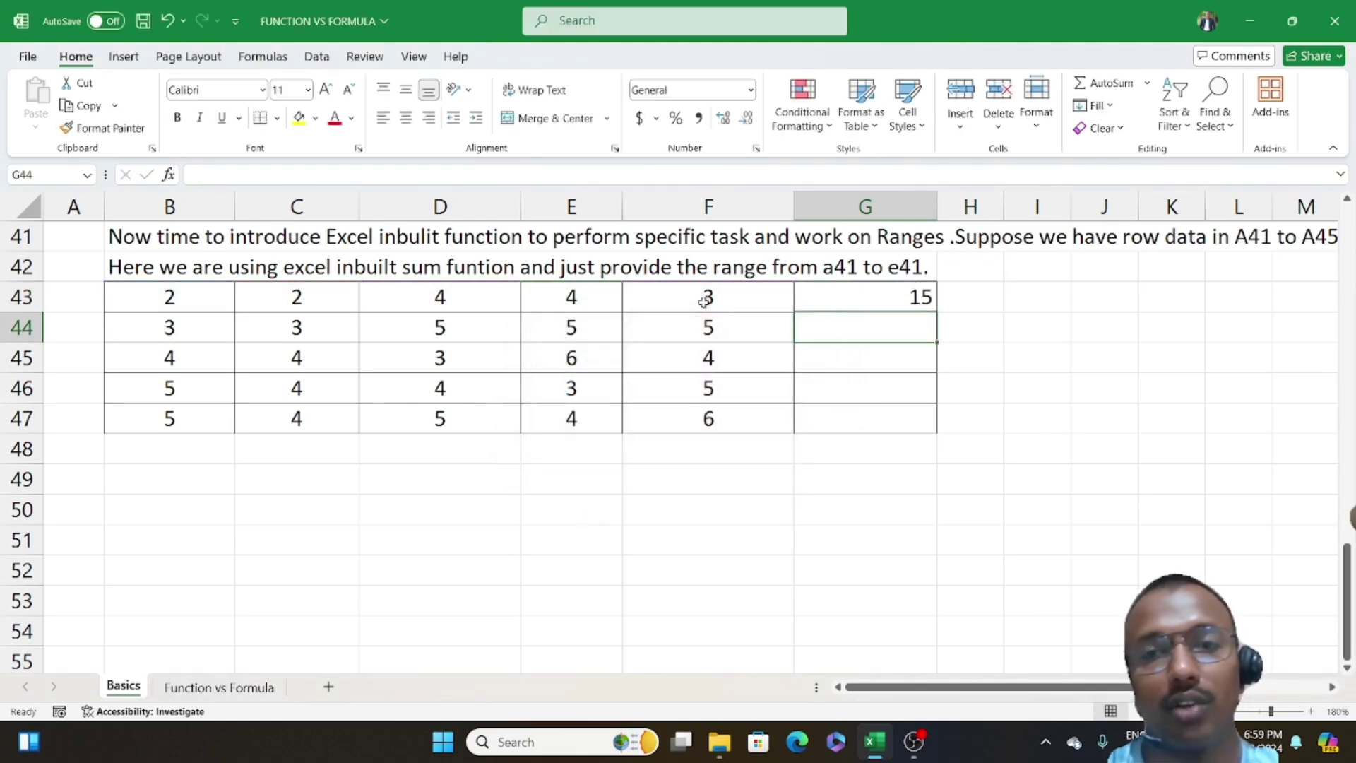
Step: Replace the cell-by-cell addition in G43 with the range formula =SUM(B43:F43)
key(Up)
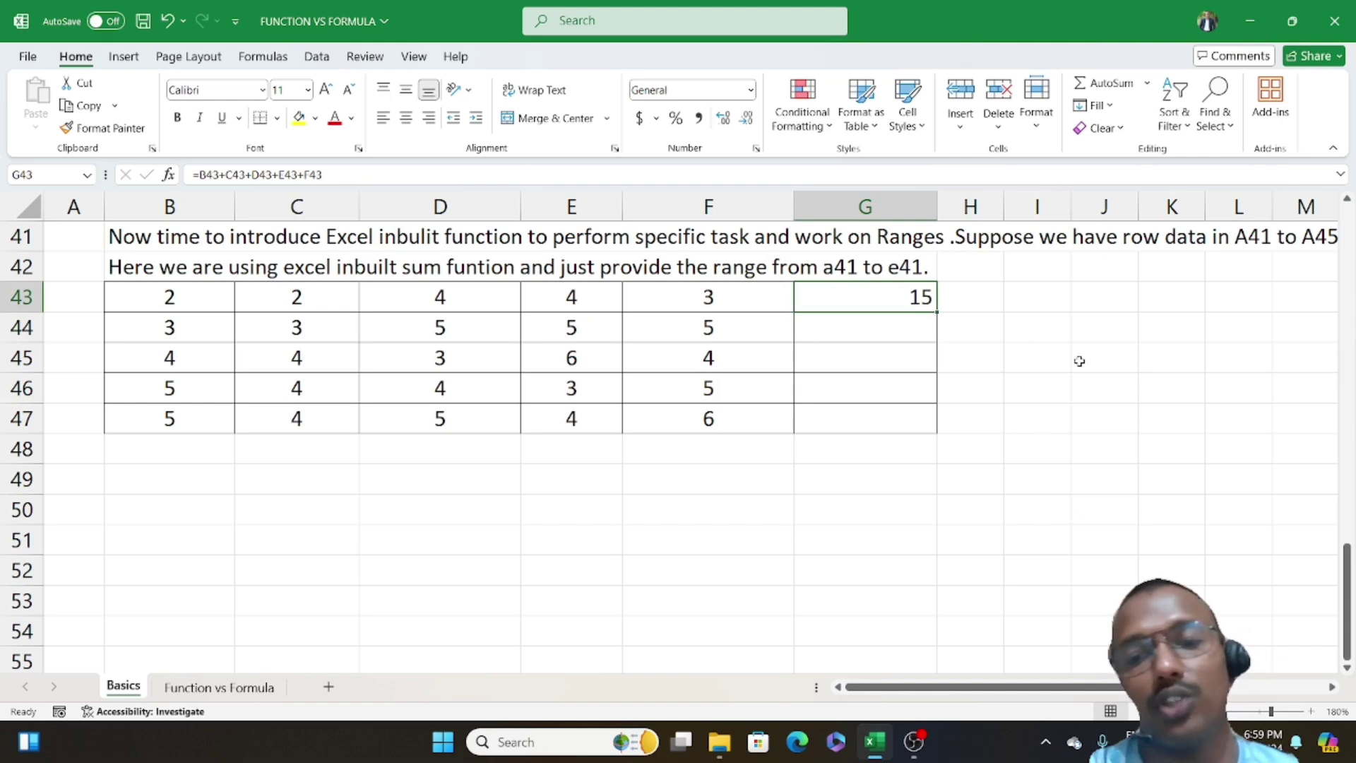
key(Delete)
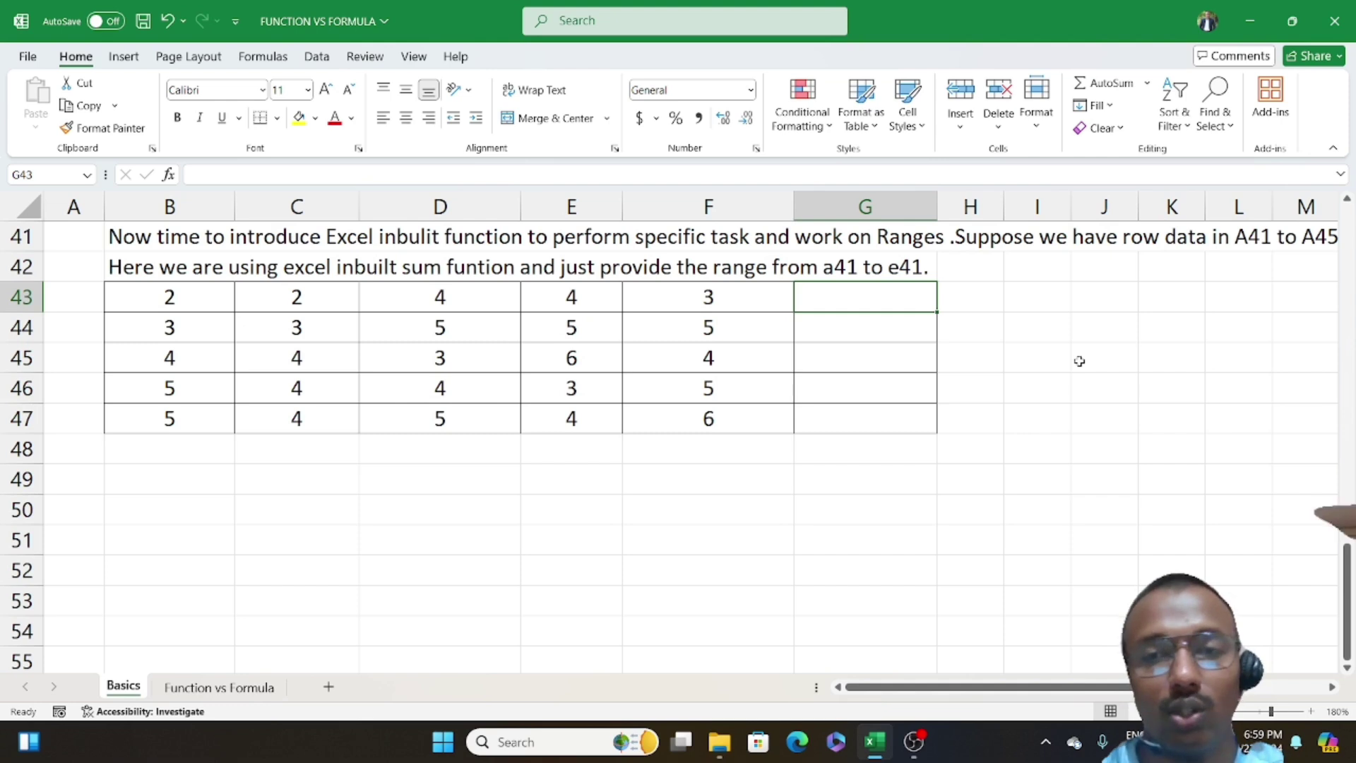
text(=)
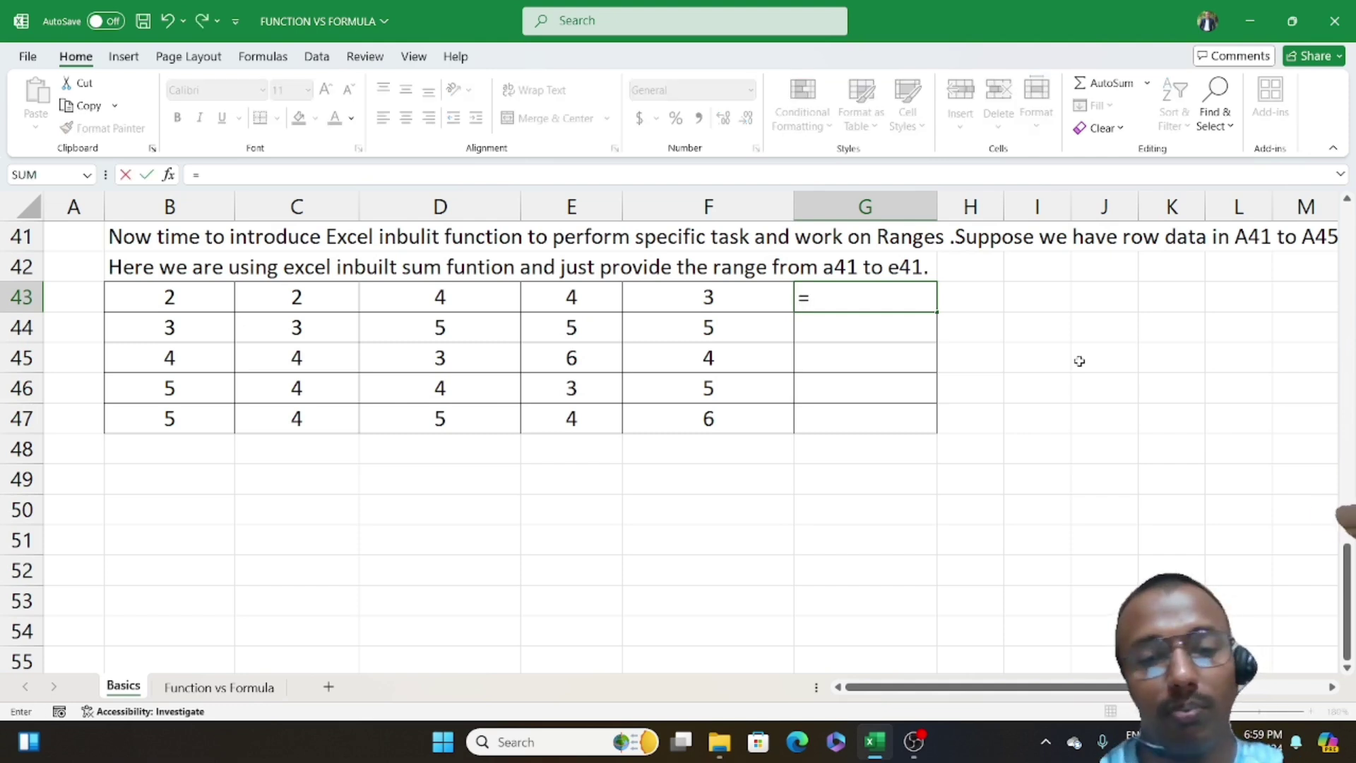
text(sum)
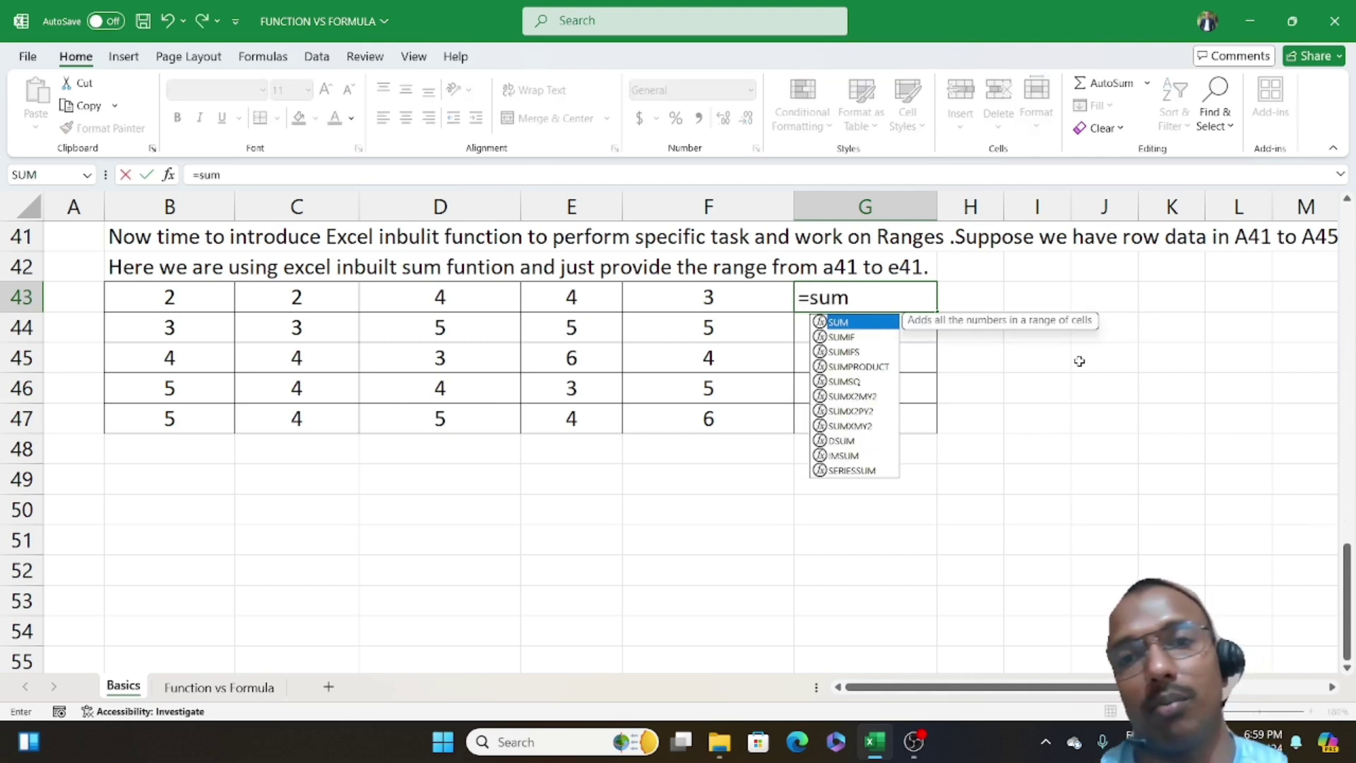
key(Tab)
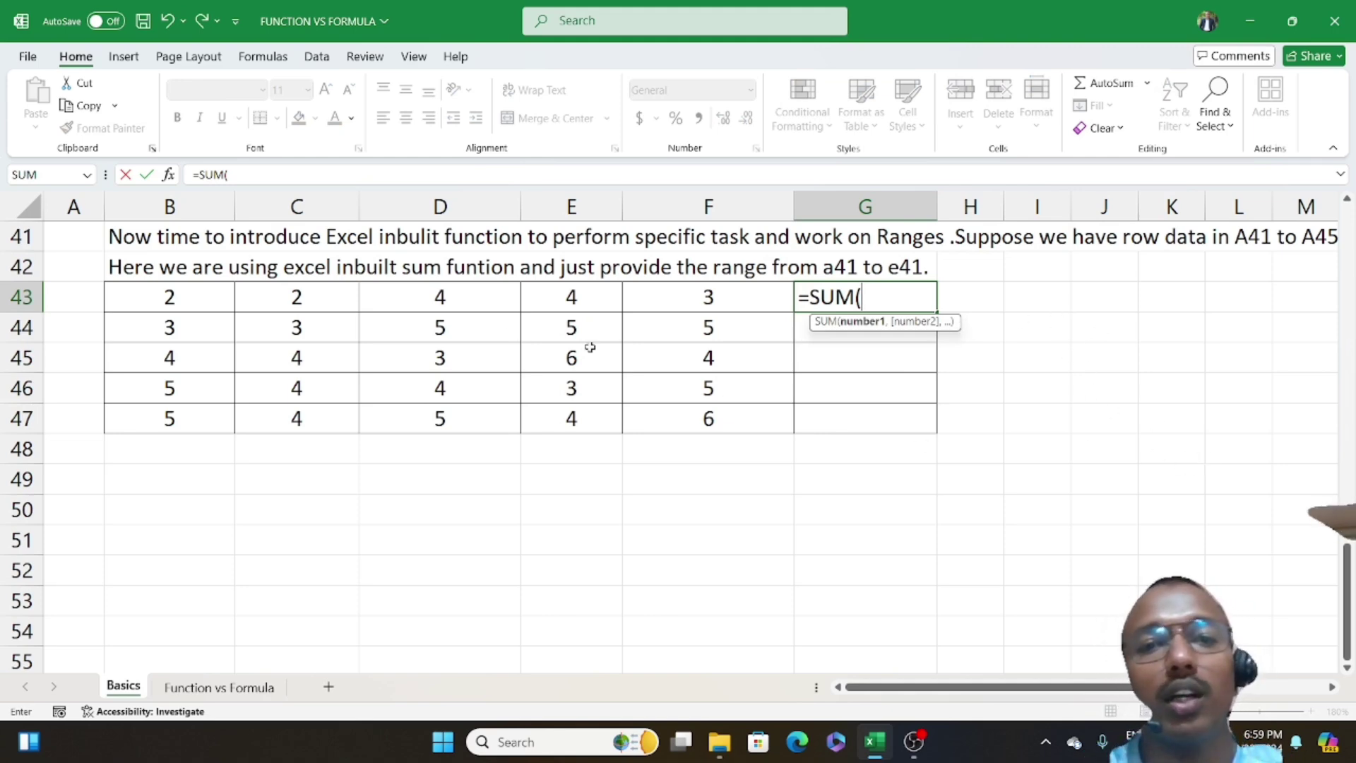
drag(175, 305, 706, 305)
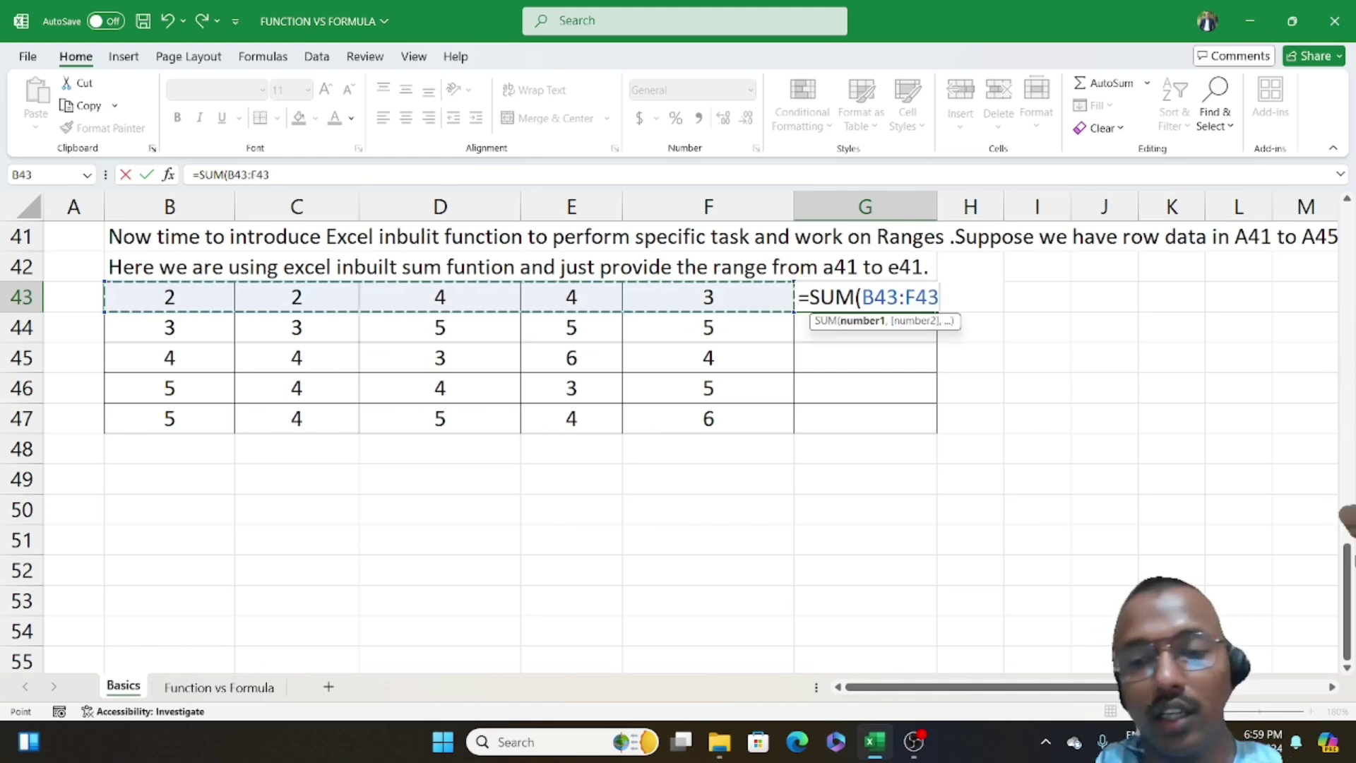
key(Return)
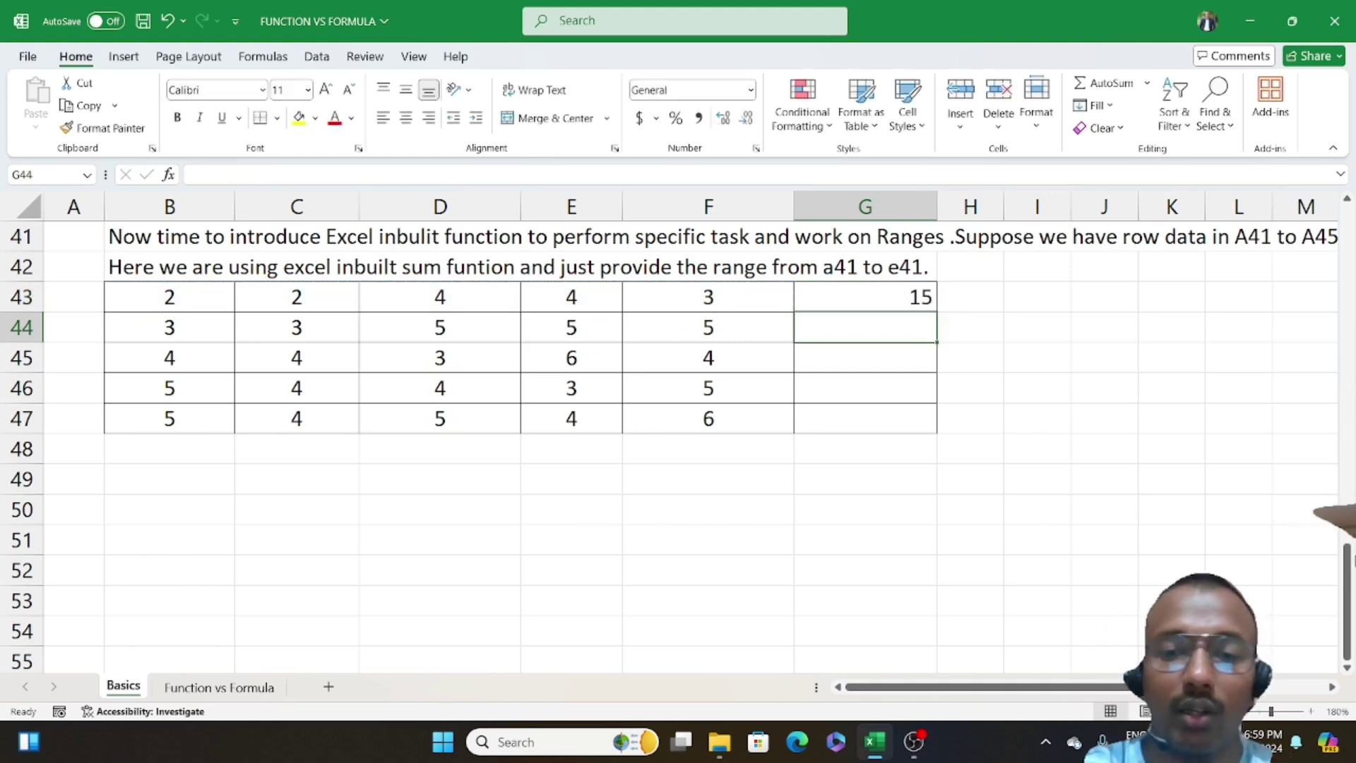
Step: Fill the SUM formula from G43 down through G47 for the remaining rows
text(0)
key(BackSpace)
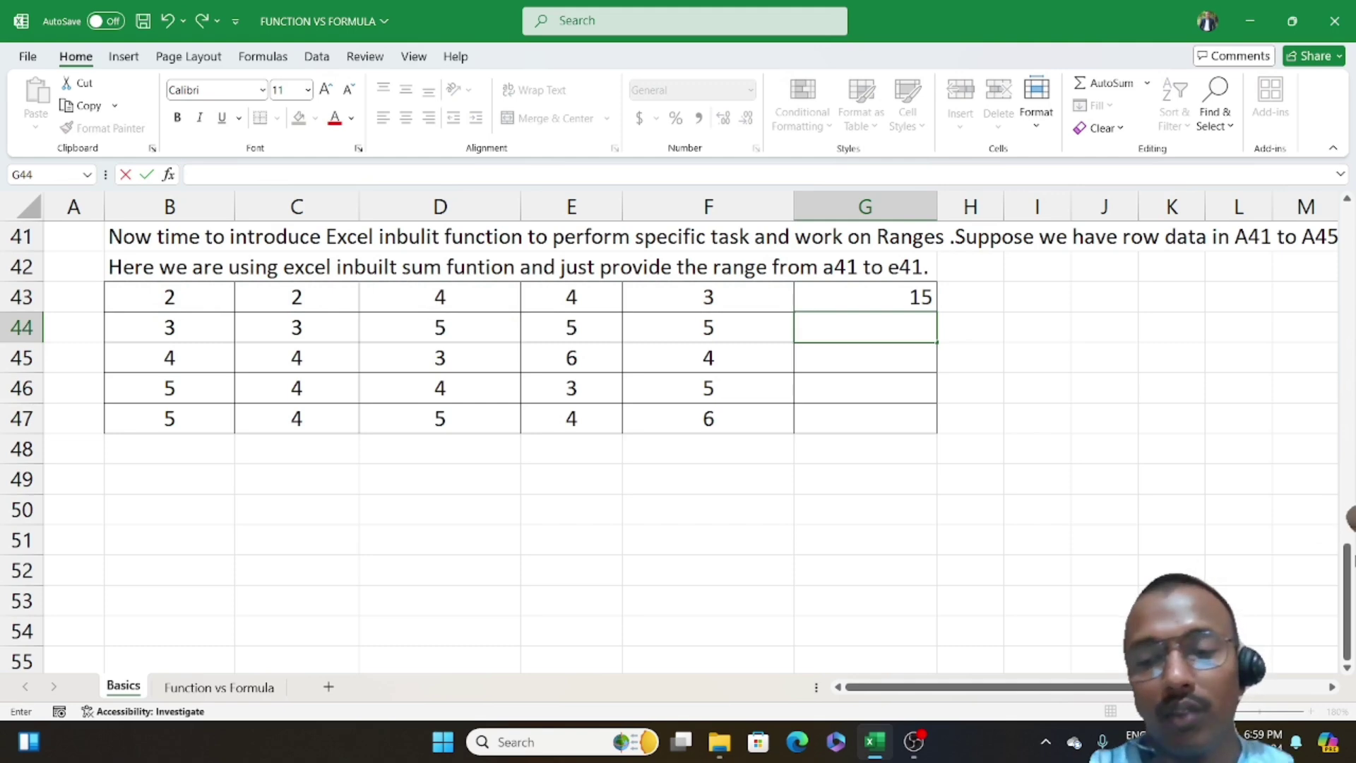
key(Return)
key(Up)
key(Up)
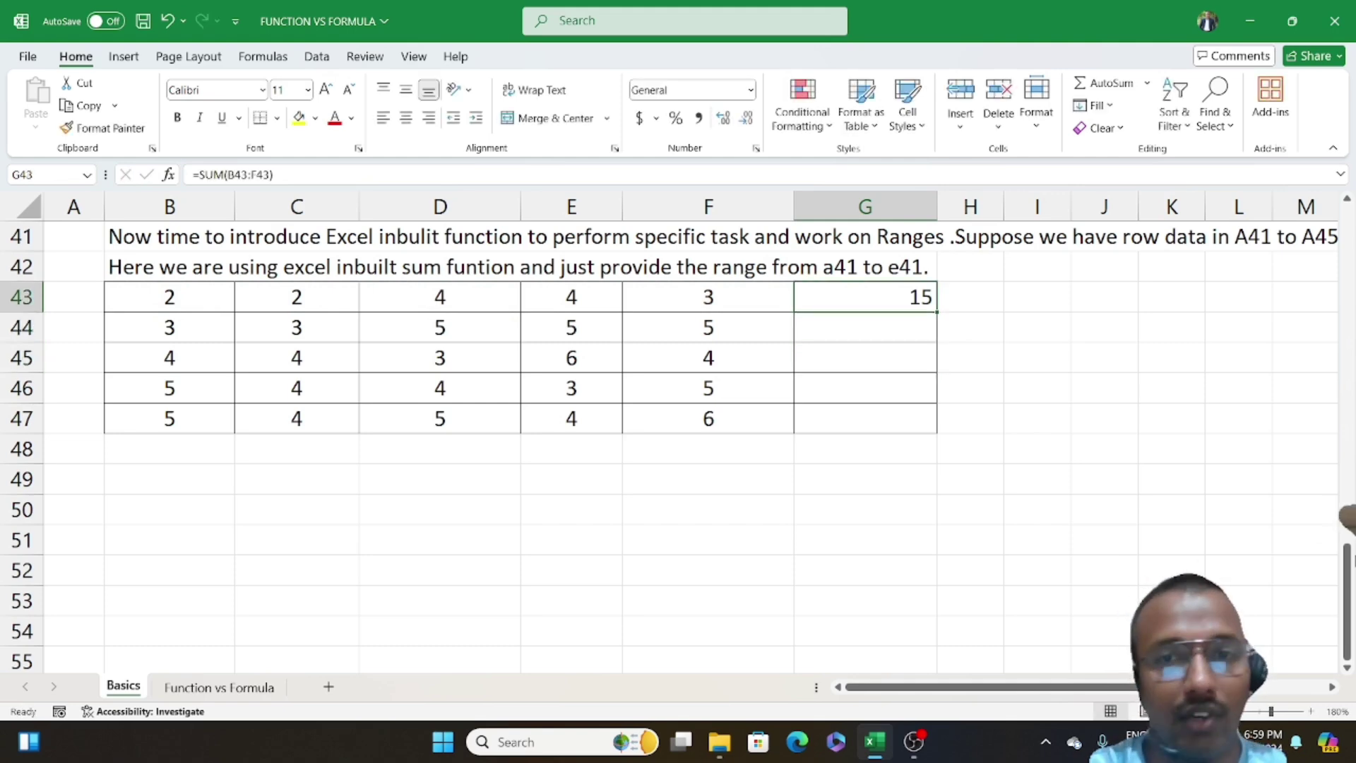
double_click(936, 312)
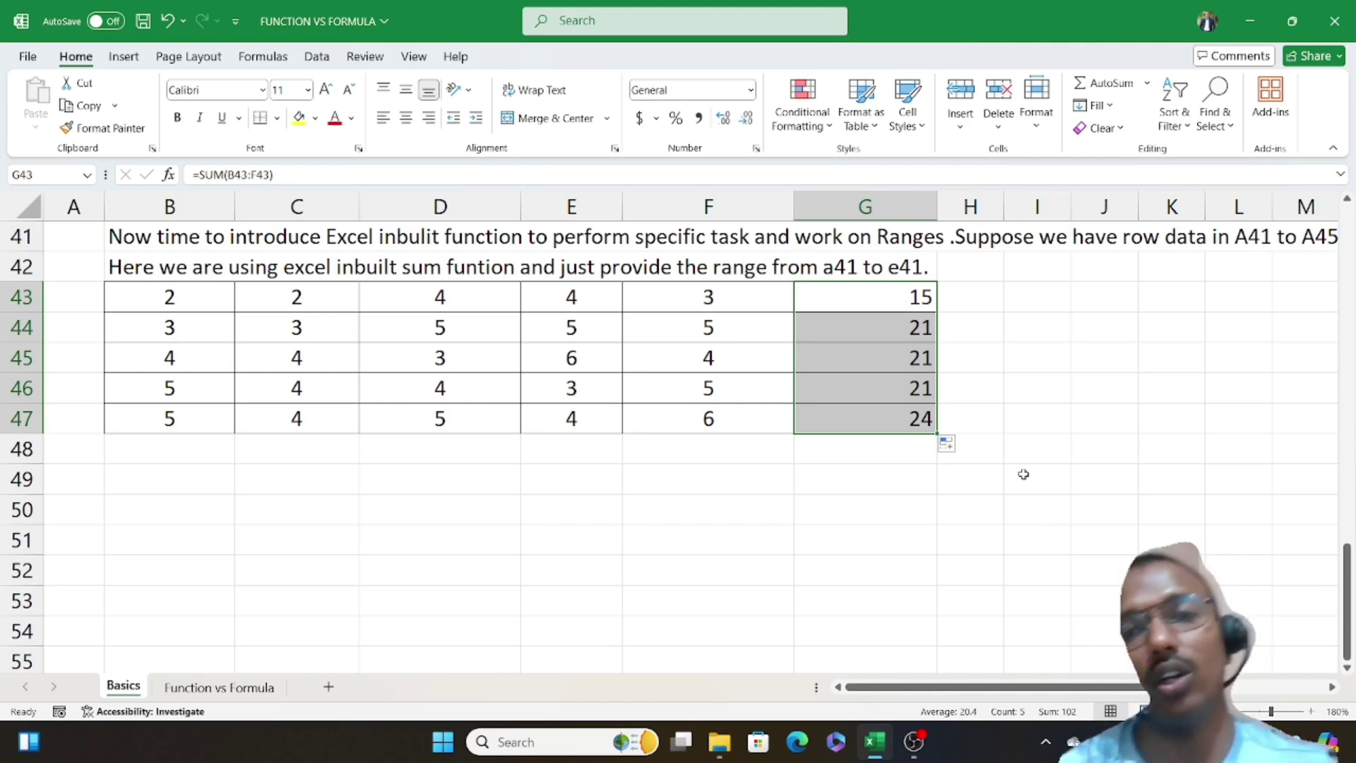
Step: Examine the filled row sums in G44:G47 of the SUM example
key(Down)
key(shift+Down)
key(shift+Down)
key(shift+Down)
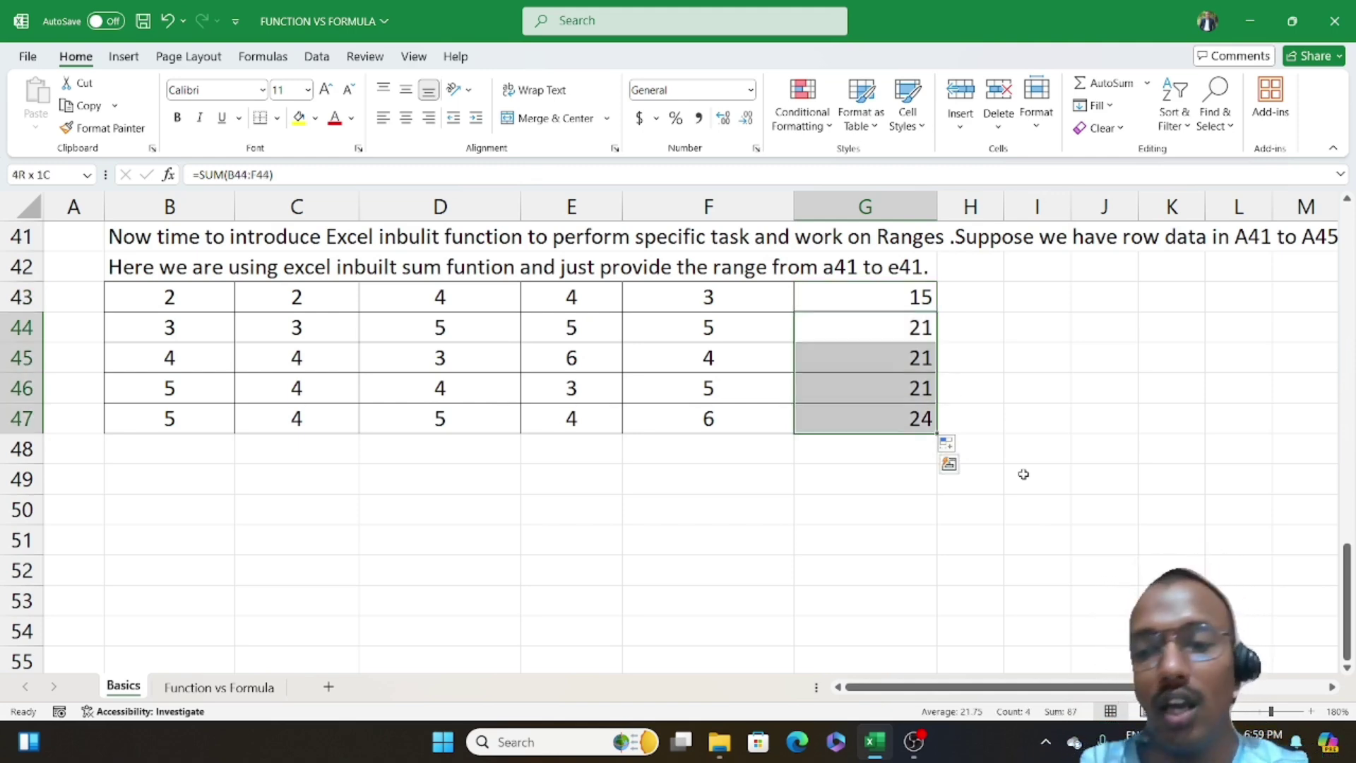
key(Down)
key(Down)
key(Down)
key(Down)
key(Down)
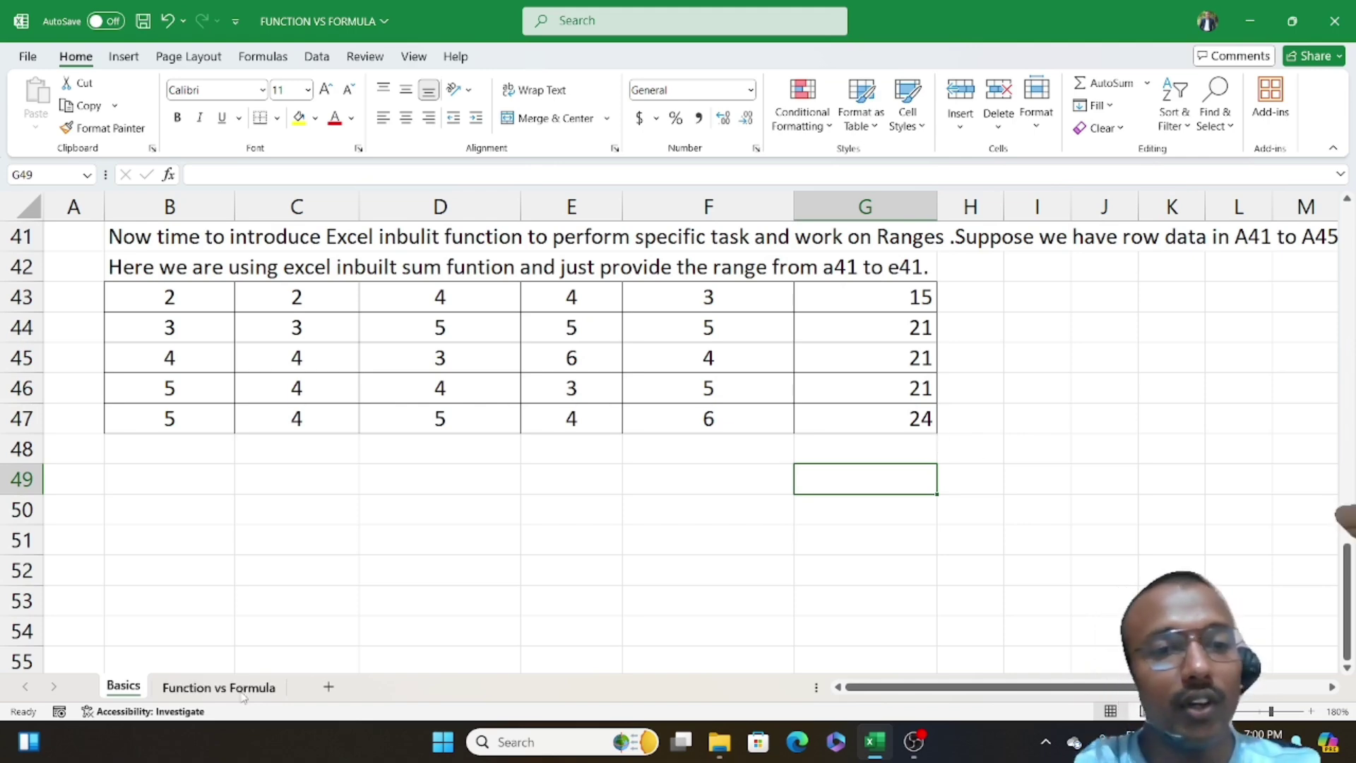
Step: Open the Function vs Formula sheet and examine the equals sign entry in row 14
click(219, 686)
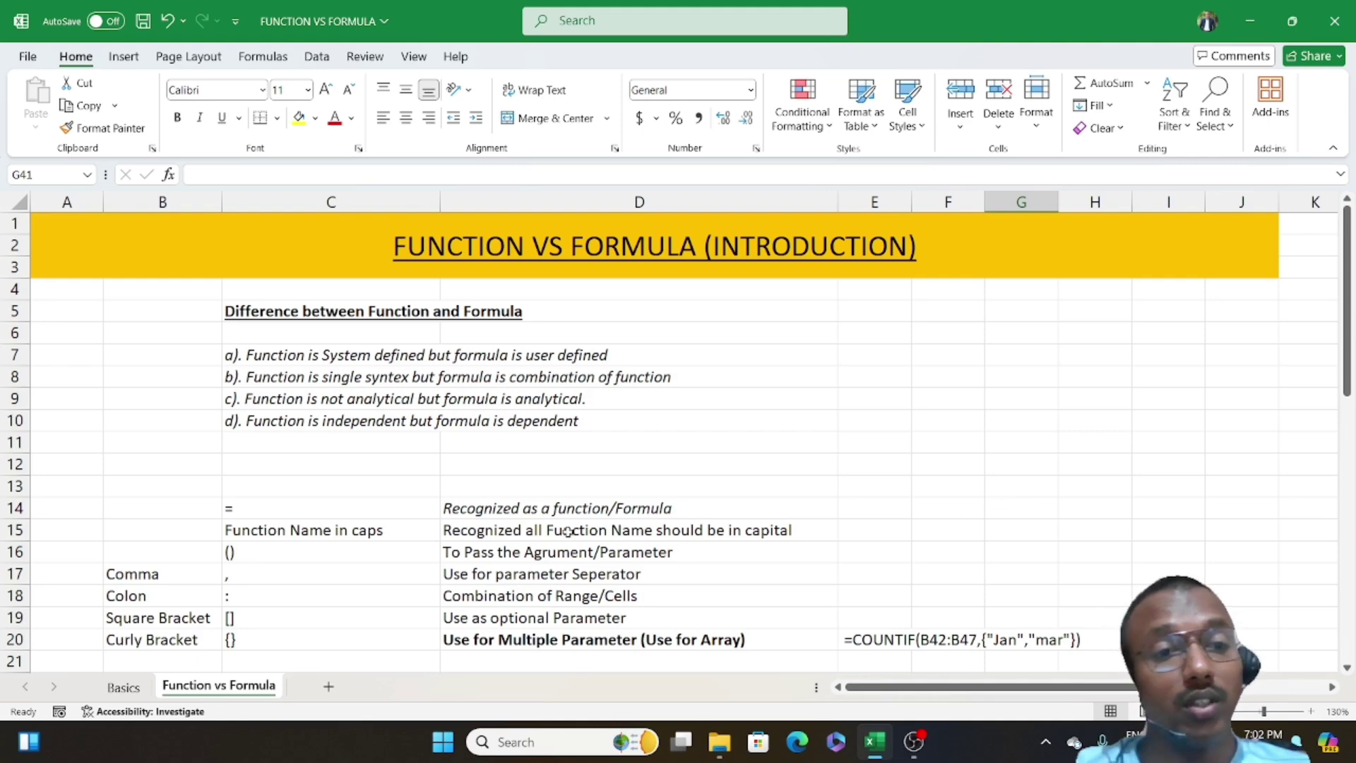
click(288, 515)
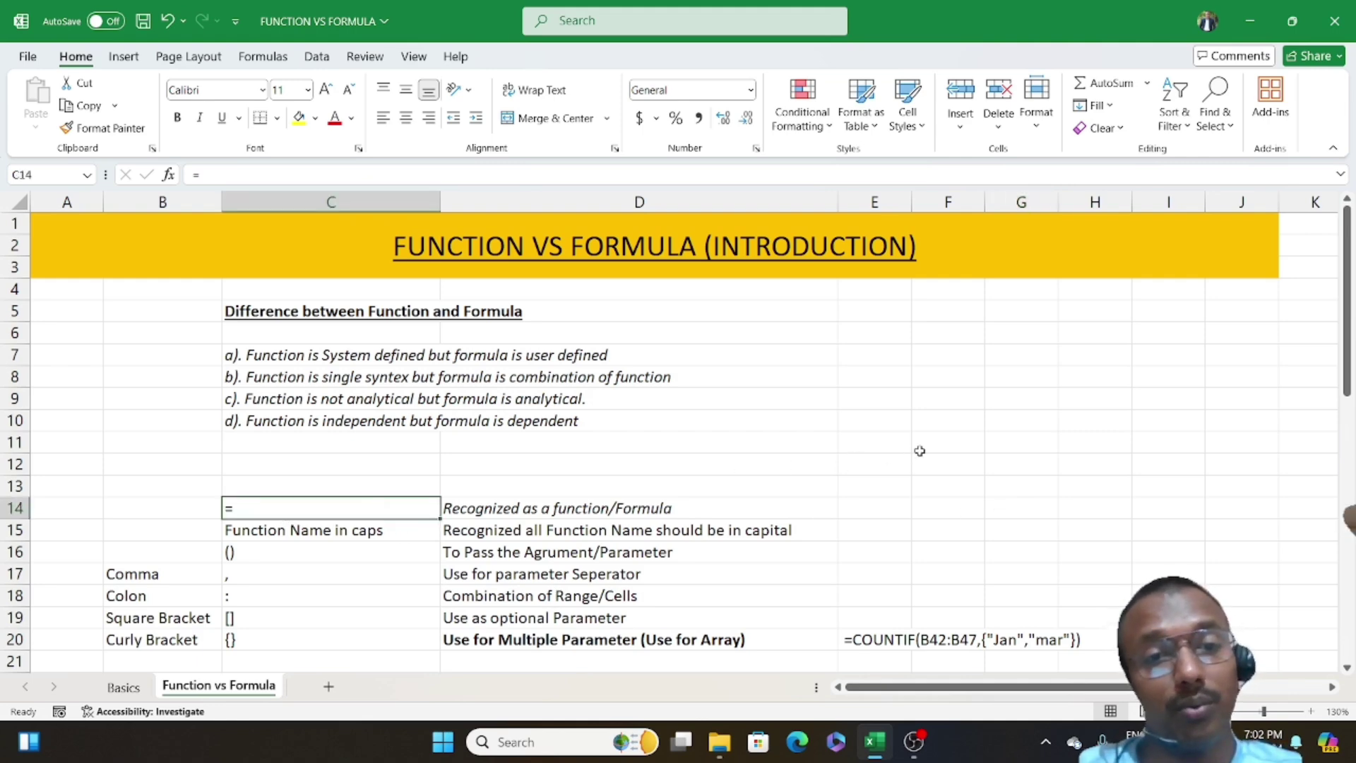
key(Left)
key(Left)
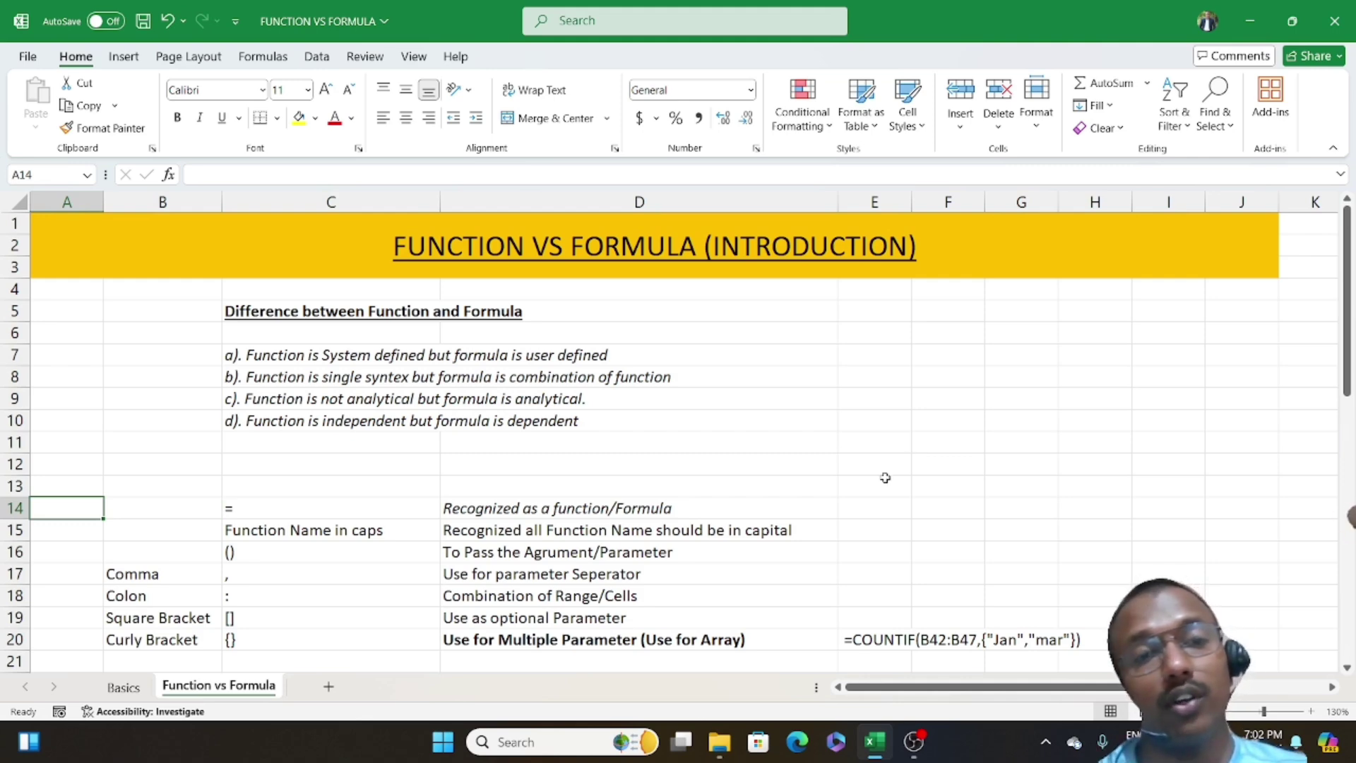
Step: Bring up the function suggestions for =su in F7 and cancel the entry
click(976, 361)
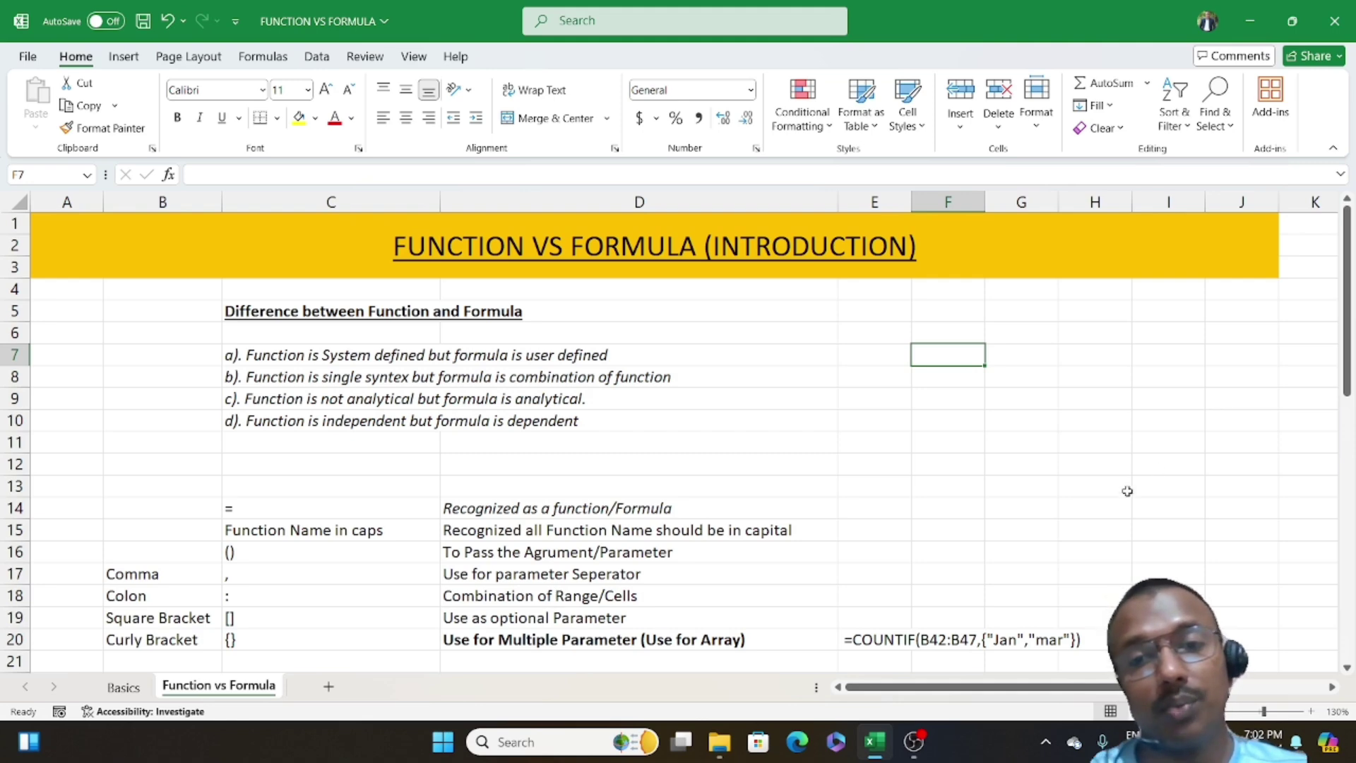
text(=)
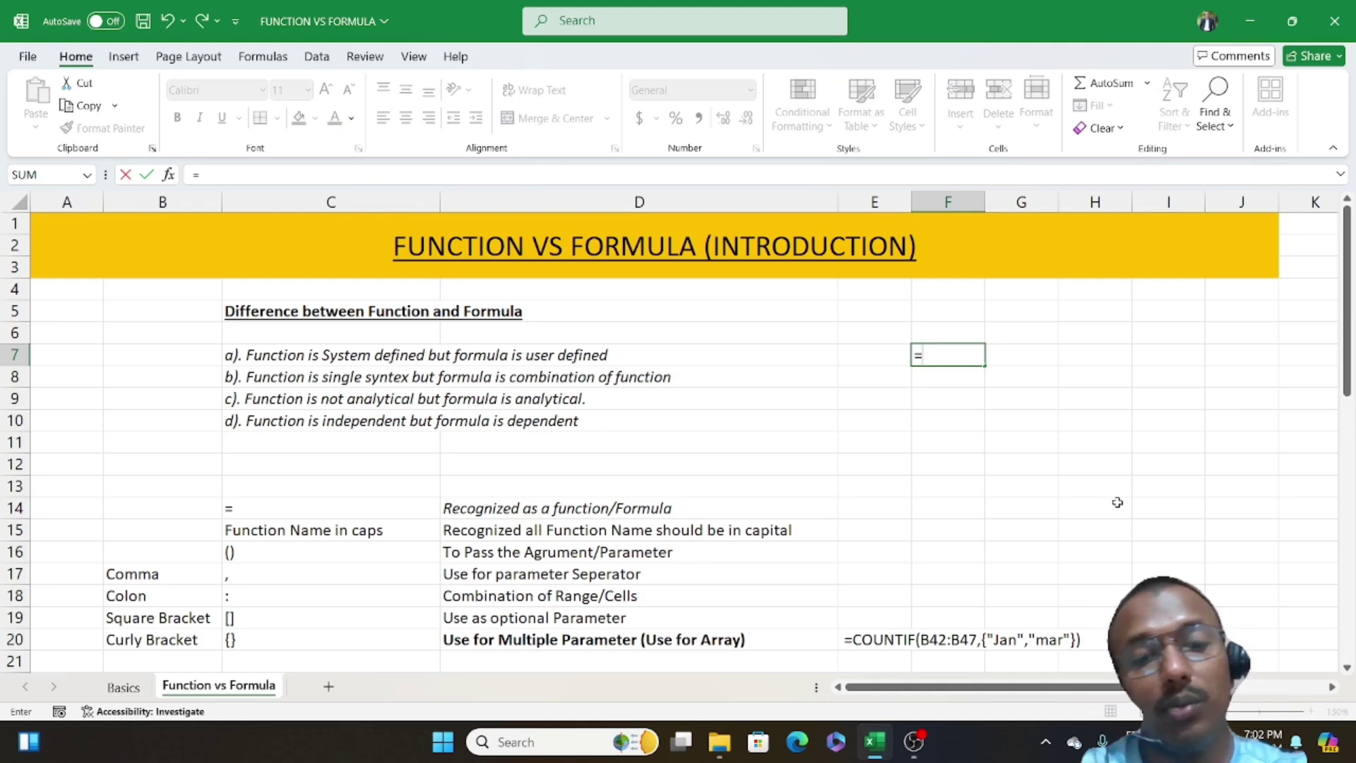
text(su)
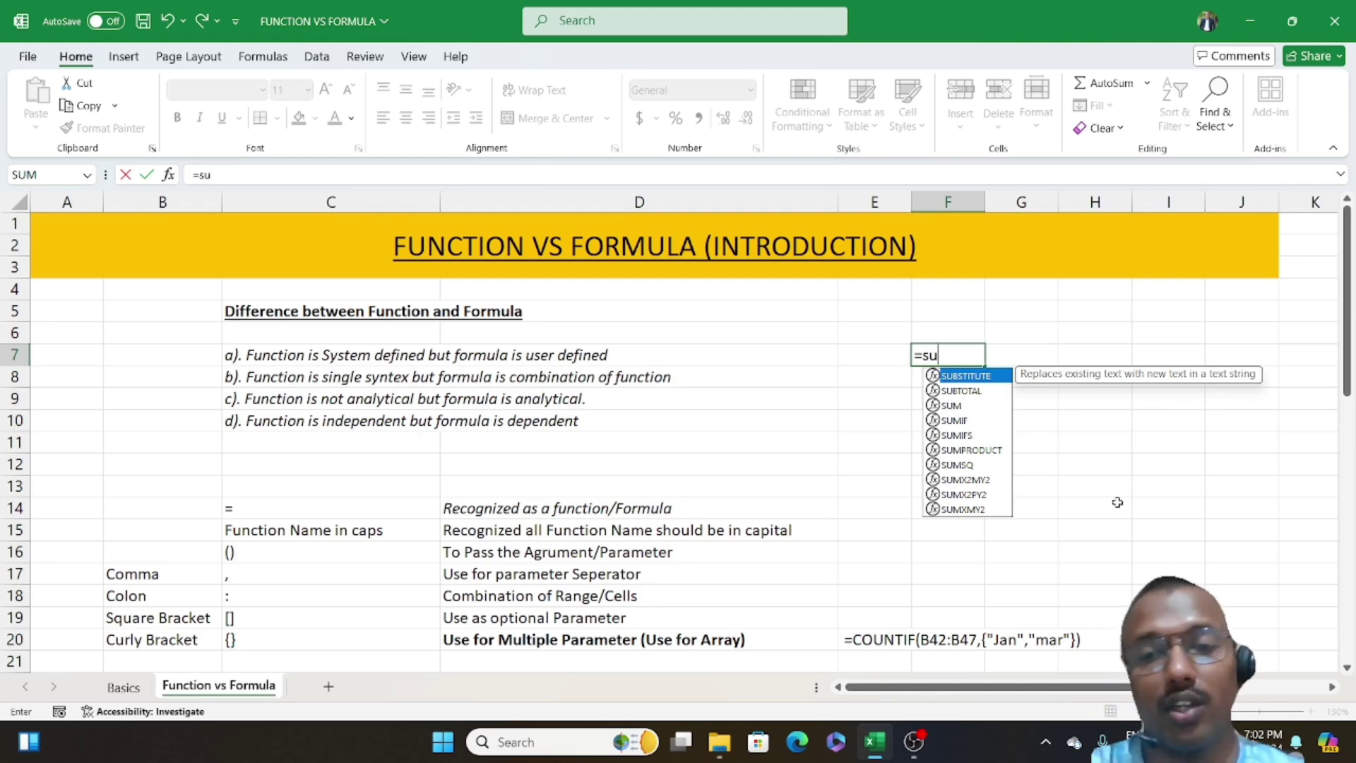
key(Escape)
key(Escape)
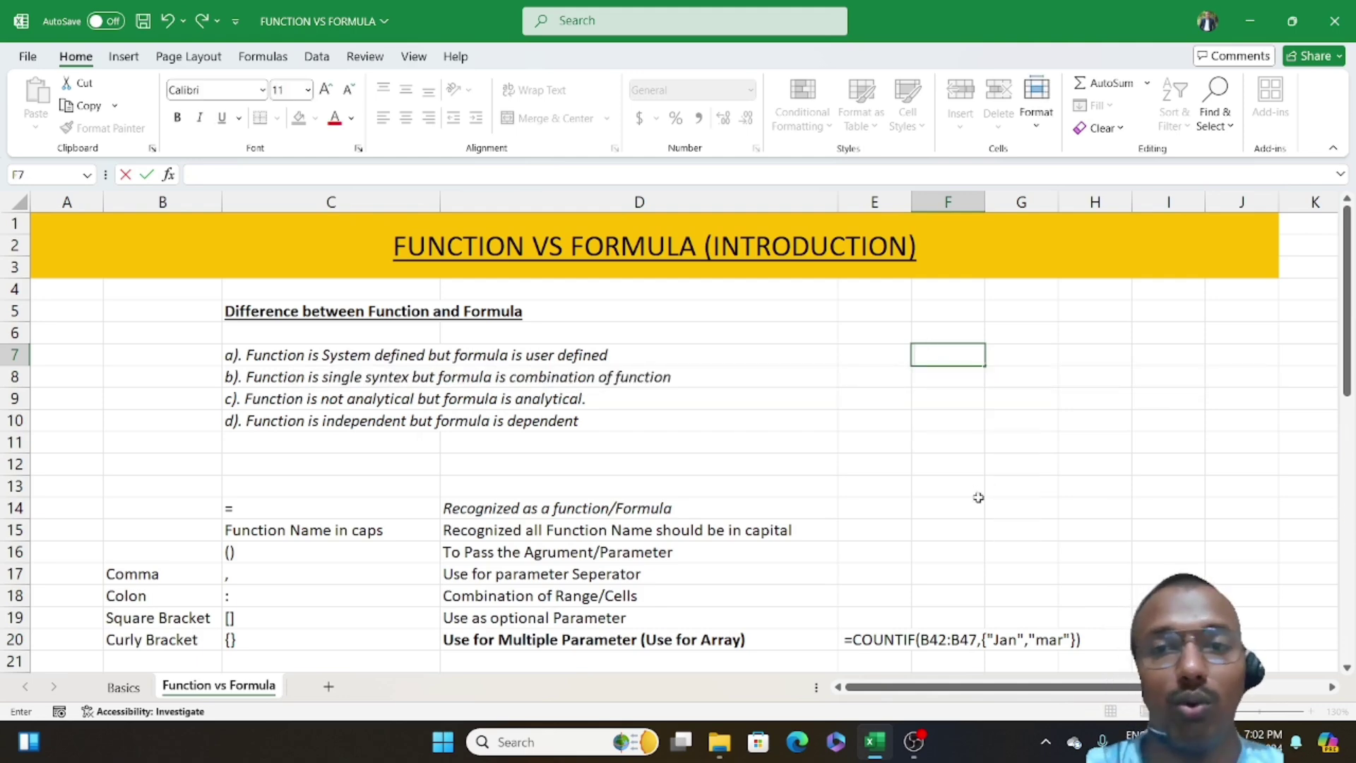
click(1025, 417)
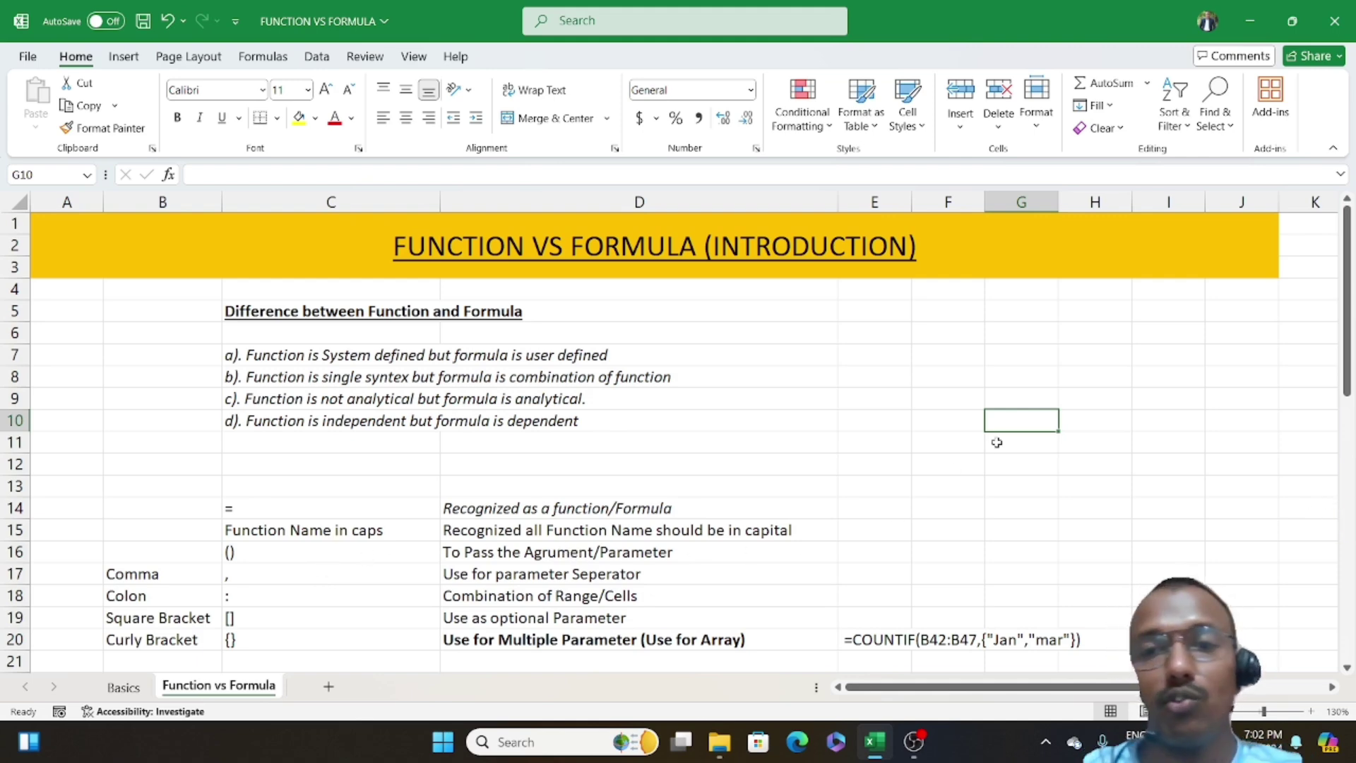
Step: Start a =sum entry in cell F8 and browse the suggested functions from SUM to SUMPRODUCT and back
click(934, 380)
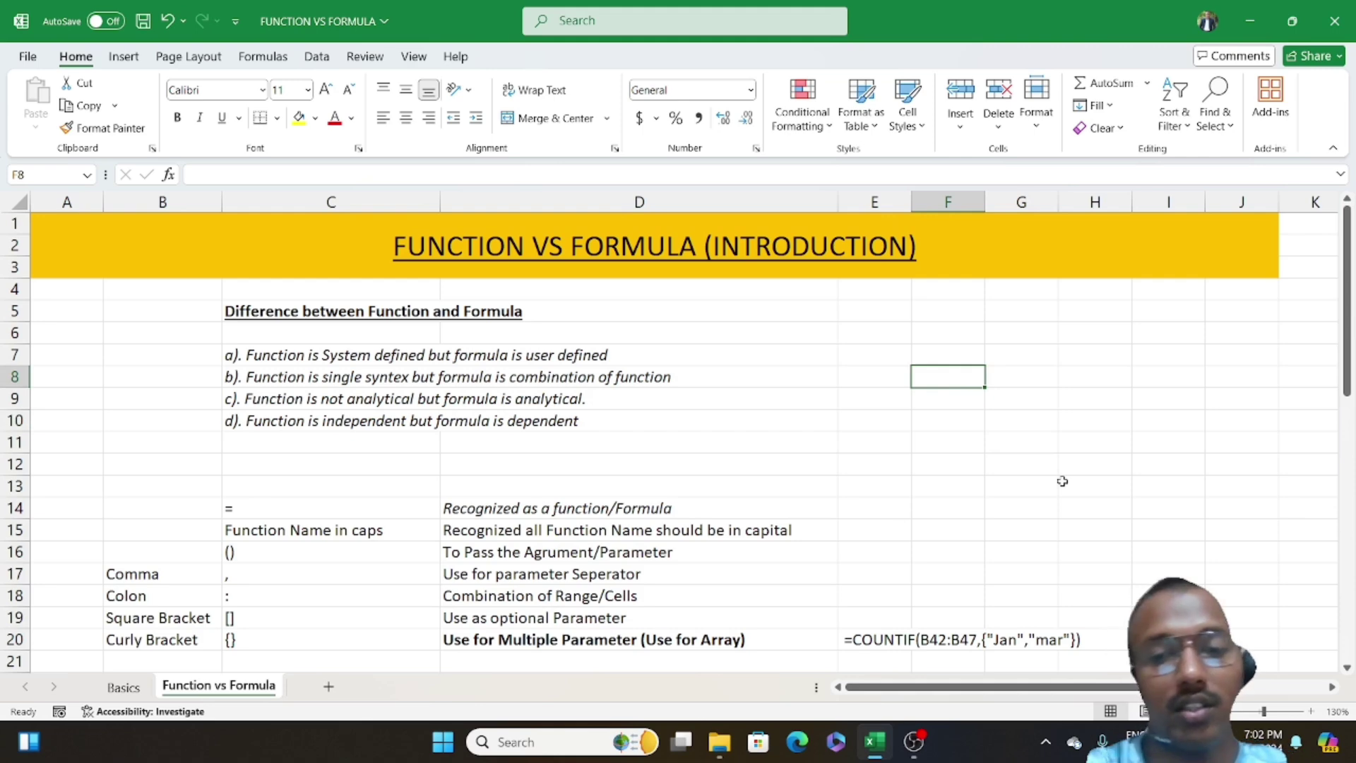
text(=)
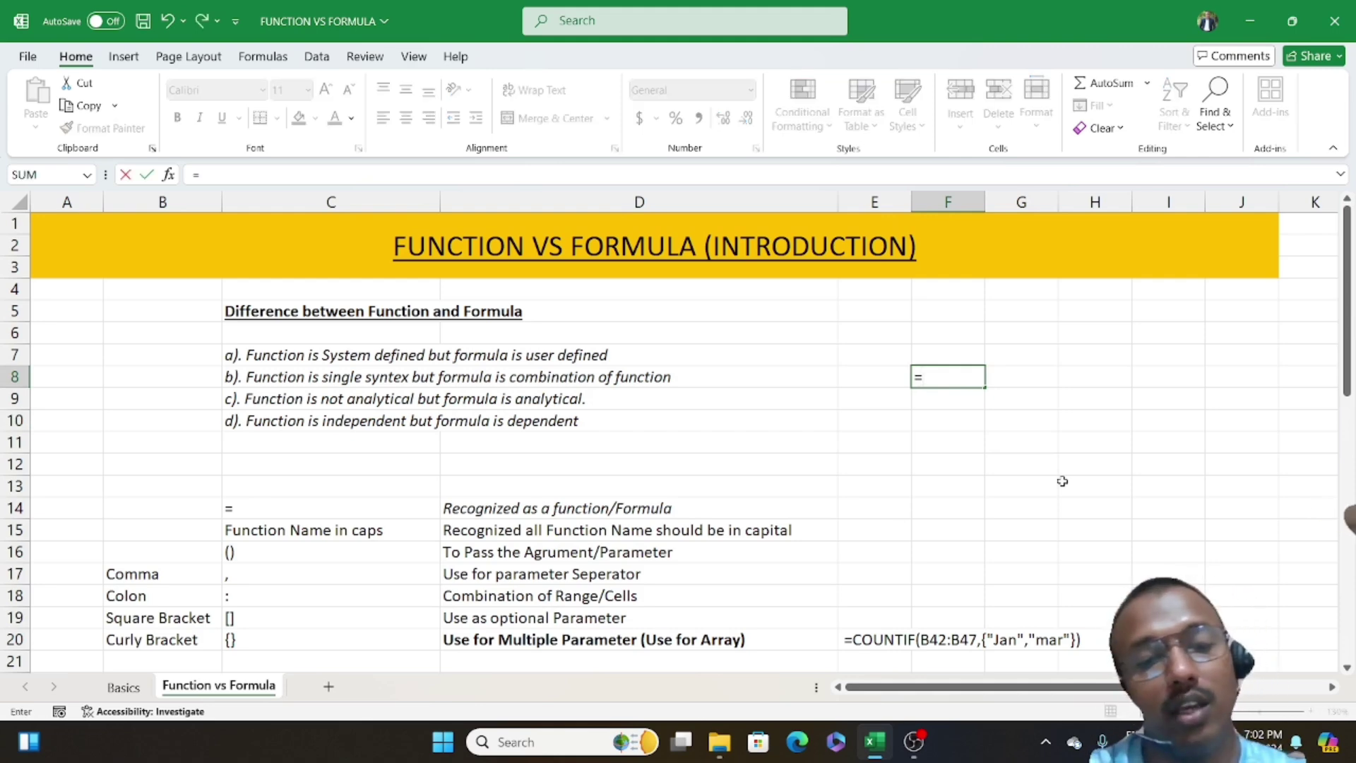
text(sum)
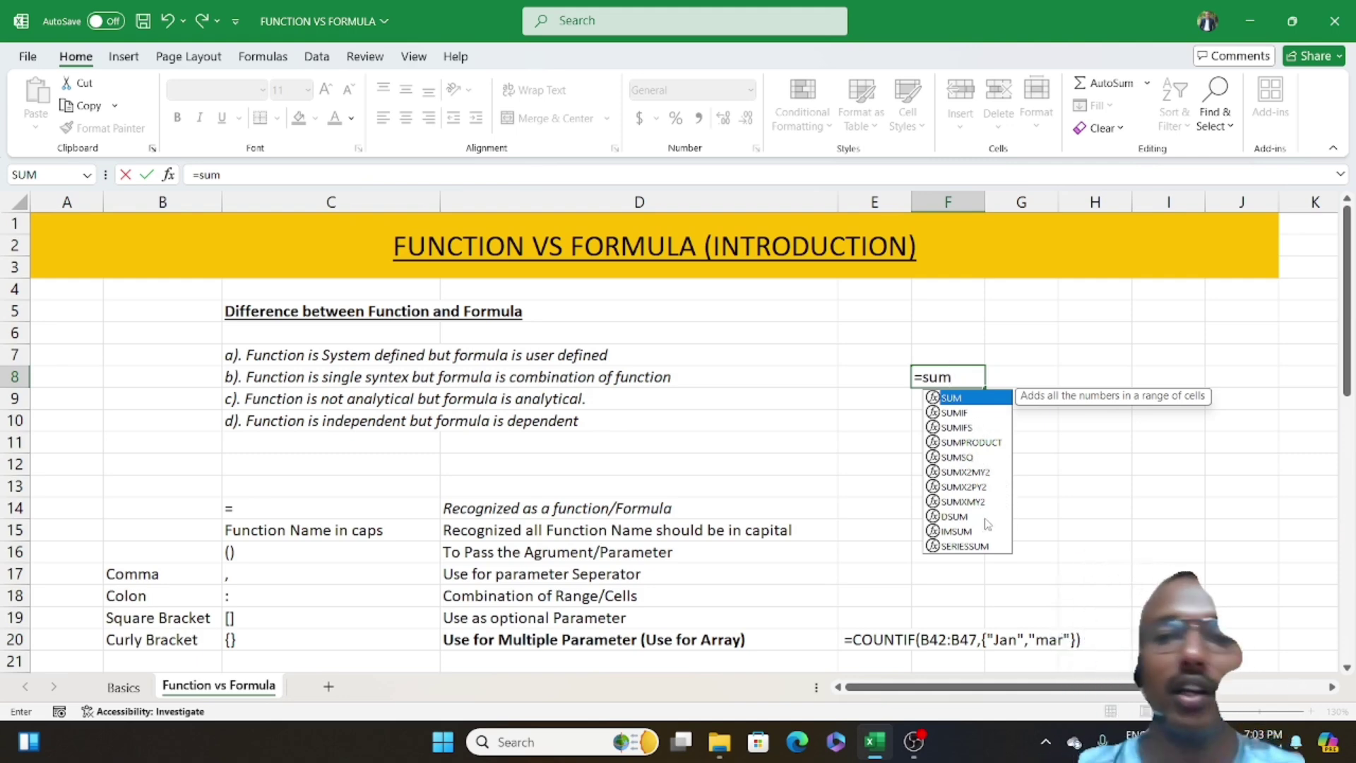
key(Down)
key(Down)
key(Down)
key(Down)
key(Down)
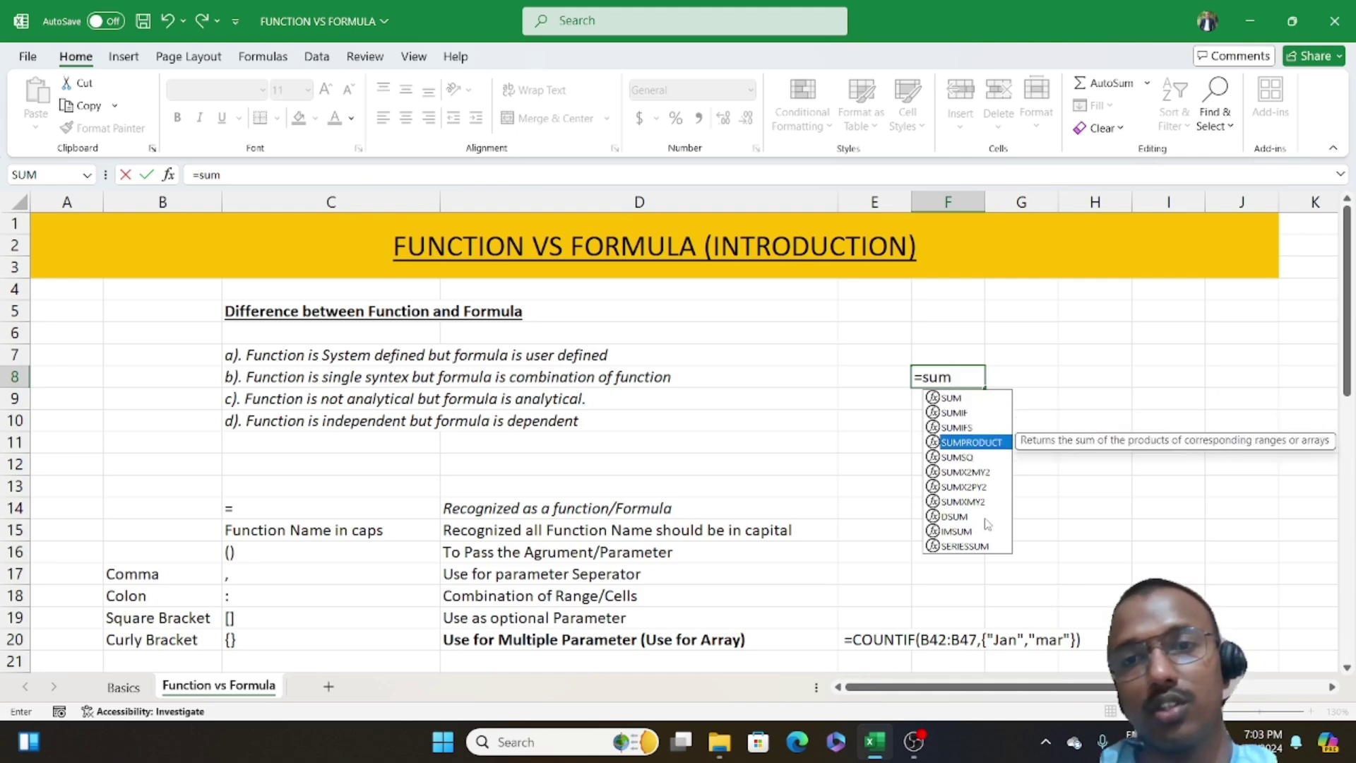
key(Up)
key(Up)
key(Up)
key(Up)
key(Up)
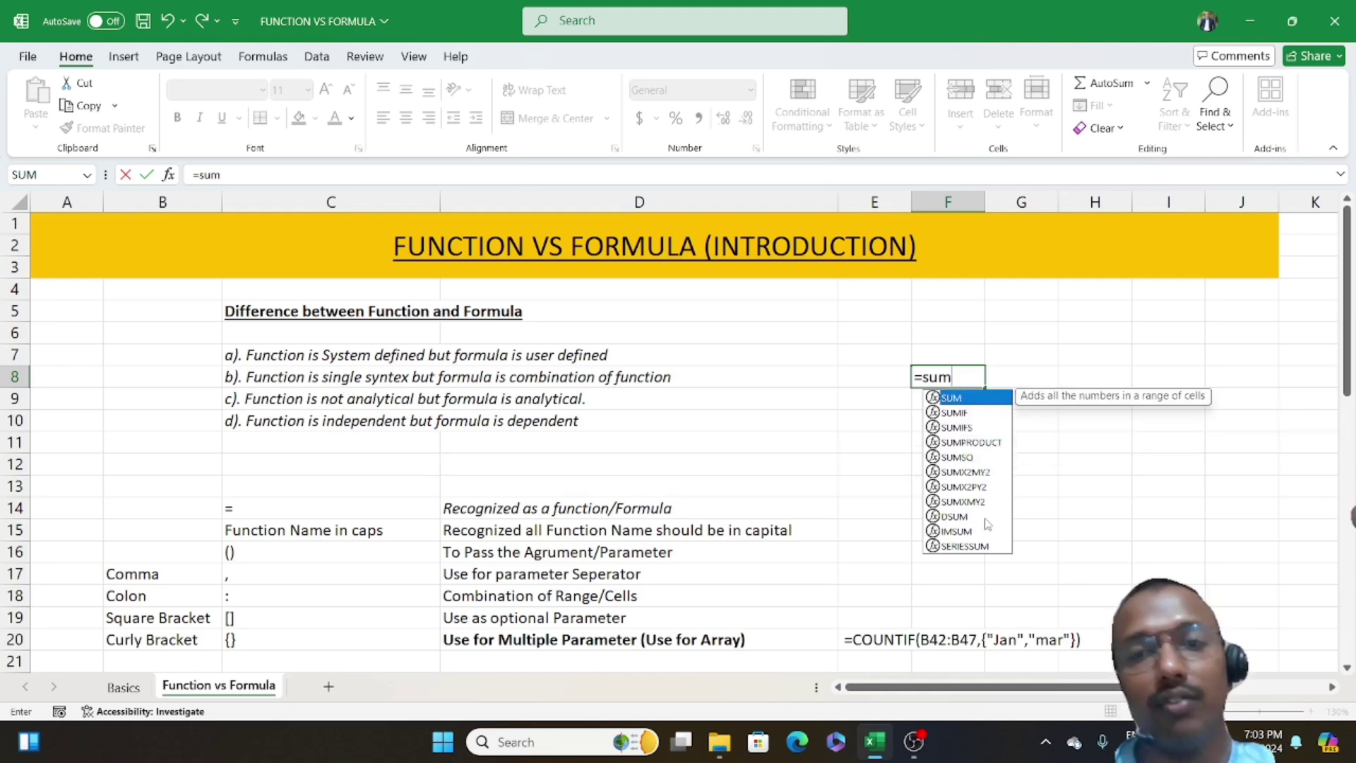
Step: Accept the SUM function in F8 and complete it as =SUM(G5:J5)
key(Tab)
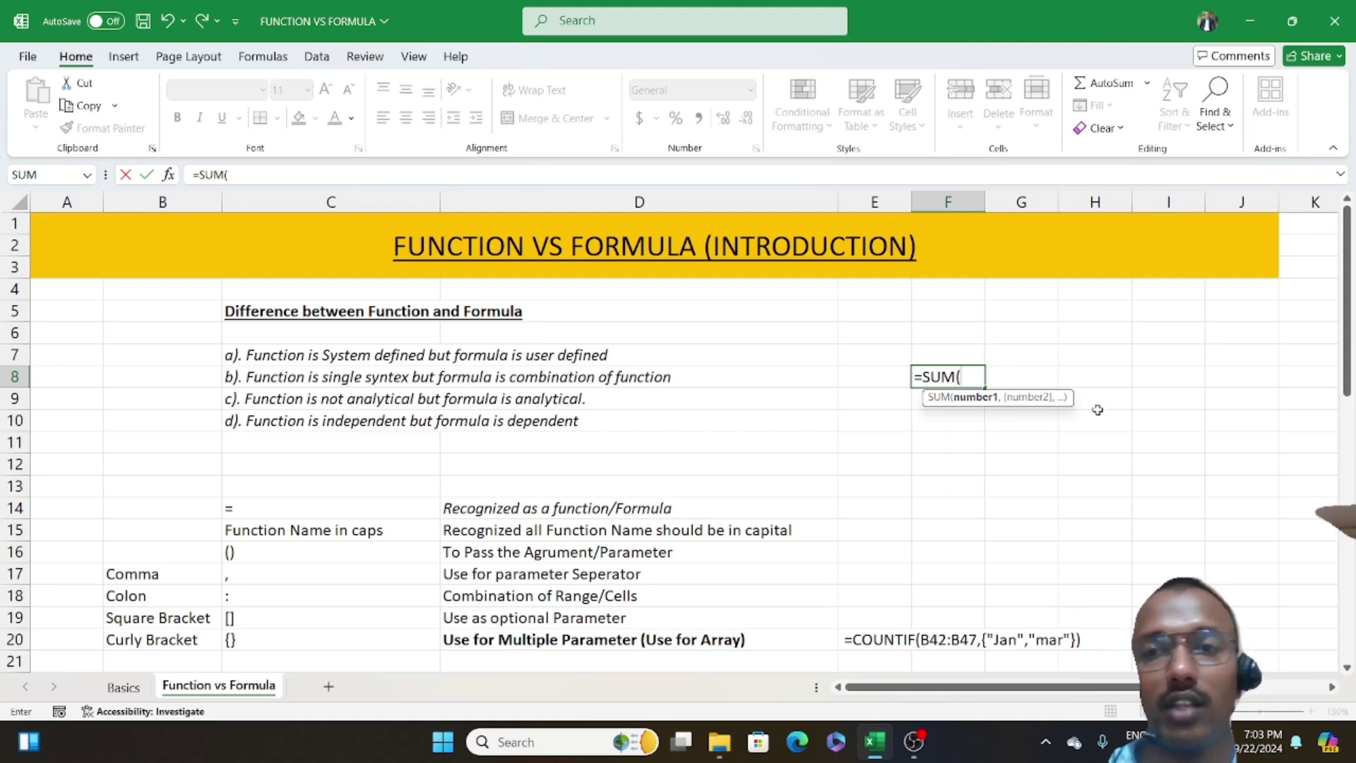
drag(1022, 311, 1211, 318)
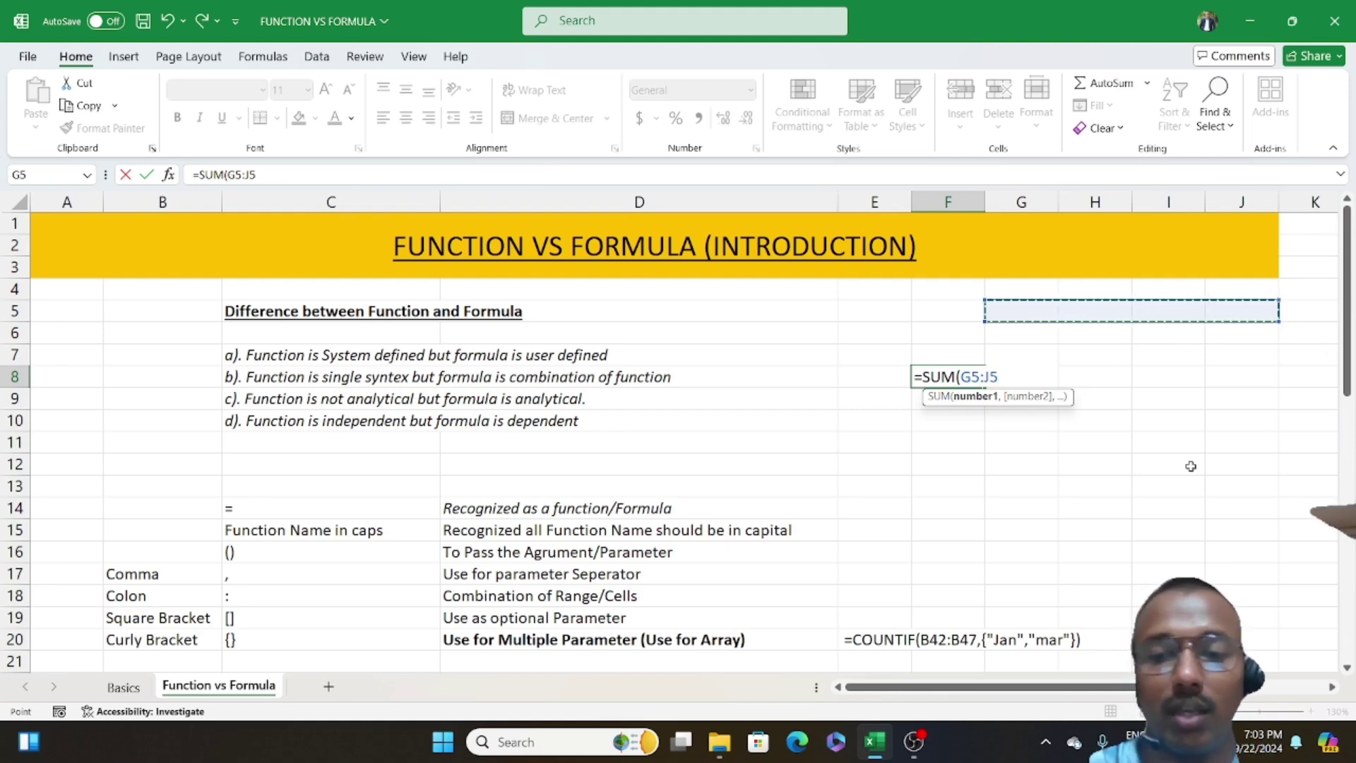
text())
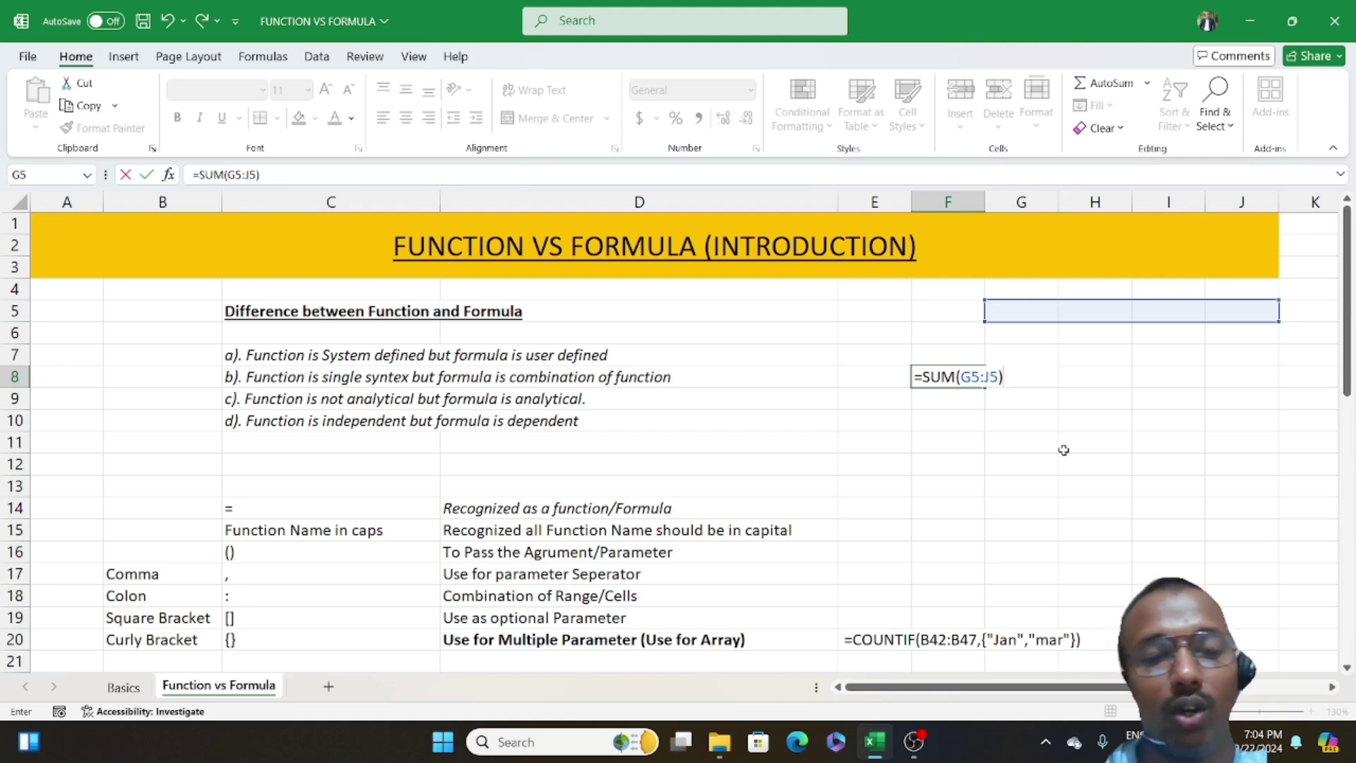
Step: Try appending the COUNT function after =SUM(G5:J5) in F8, and remove it again
text(co)
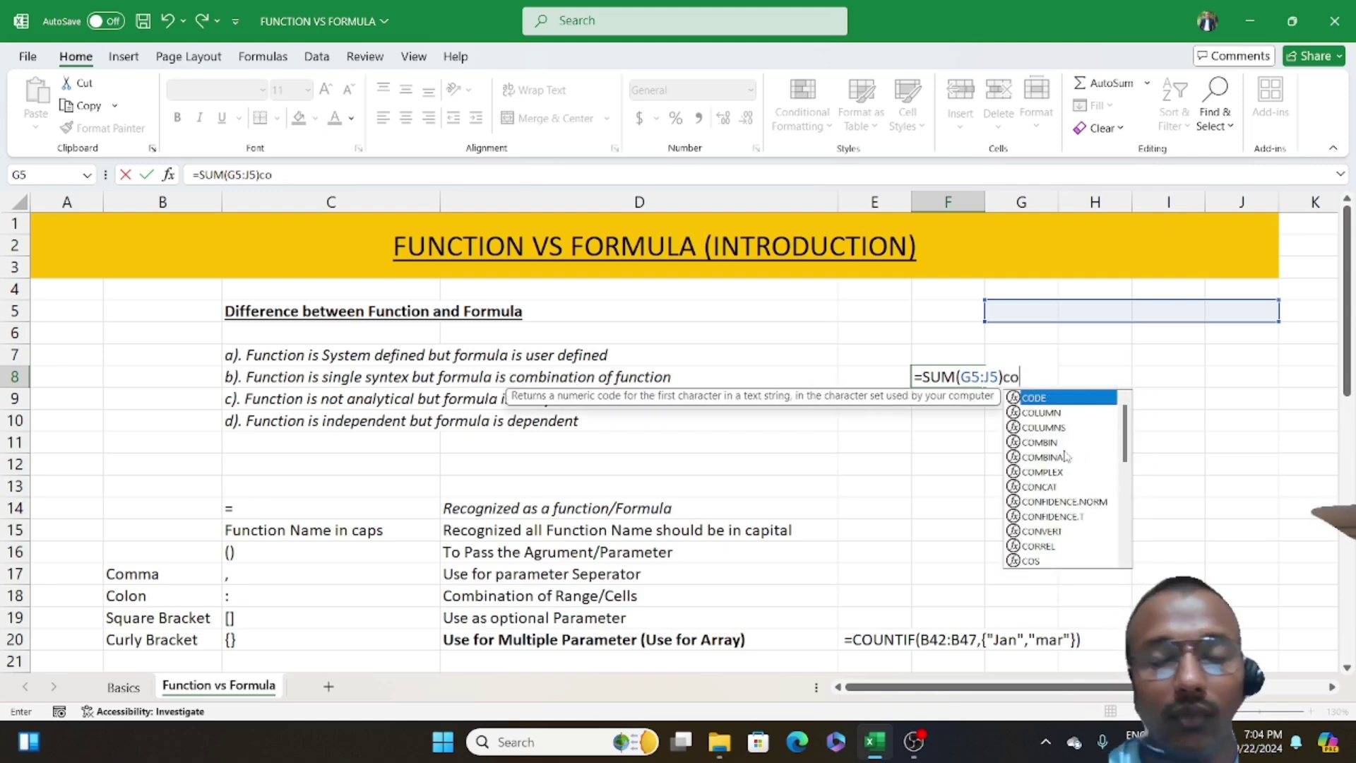
text(unt)
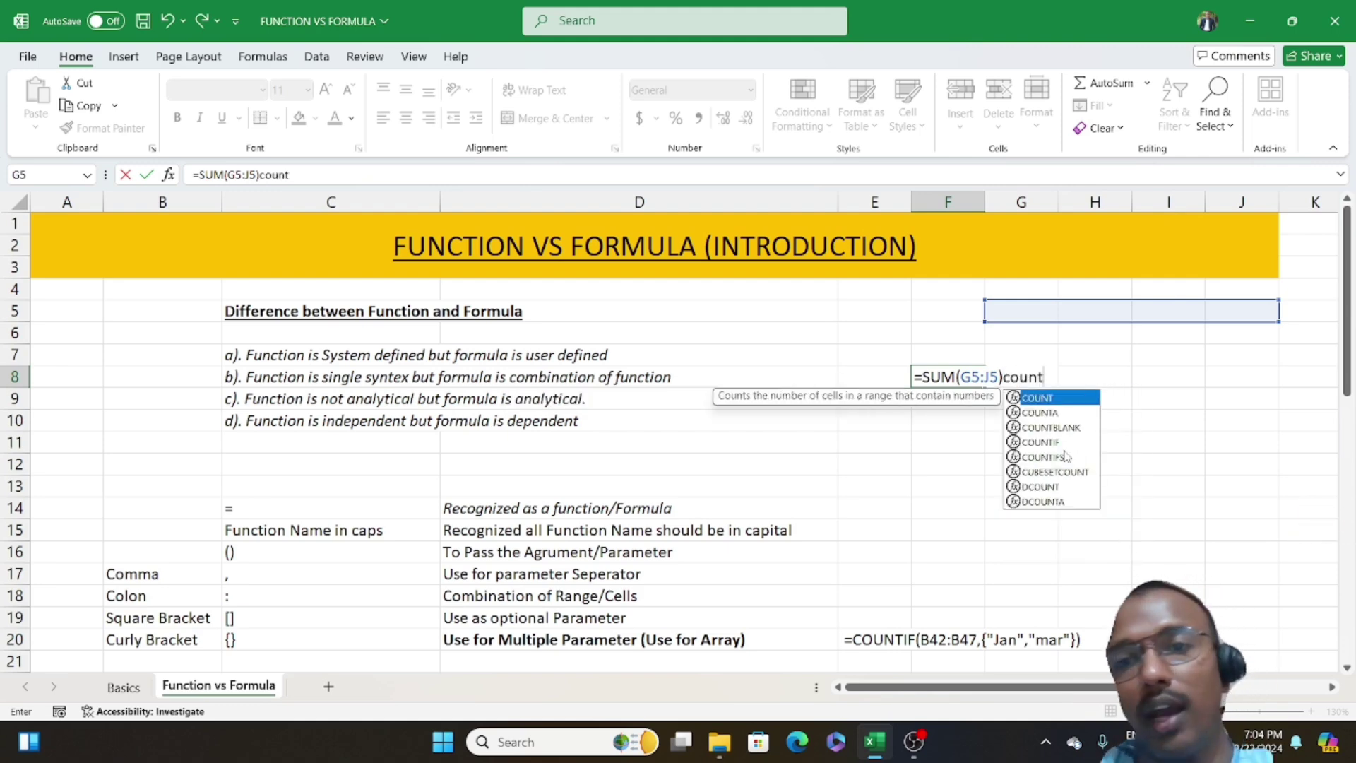
key(Tab)
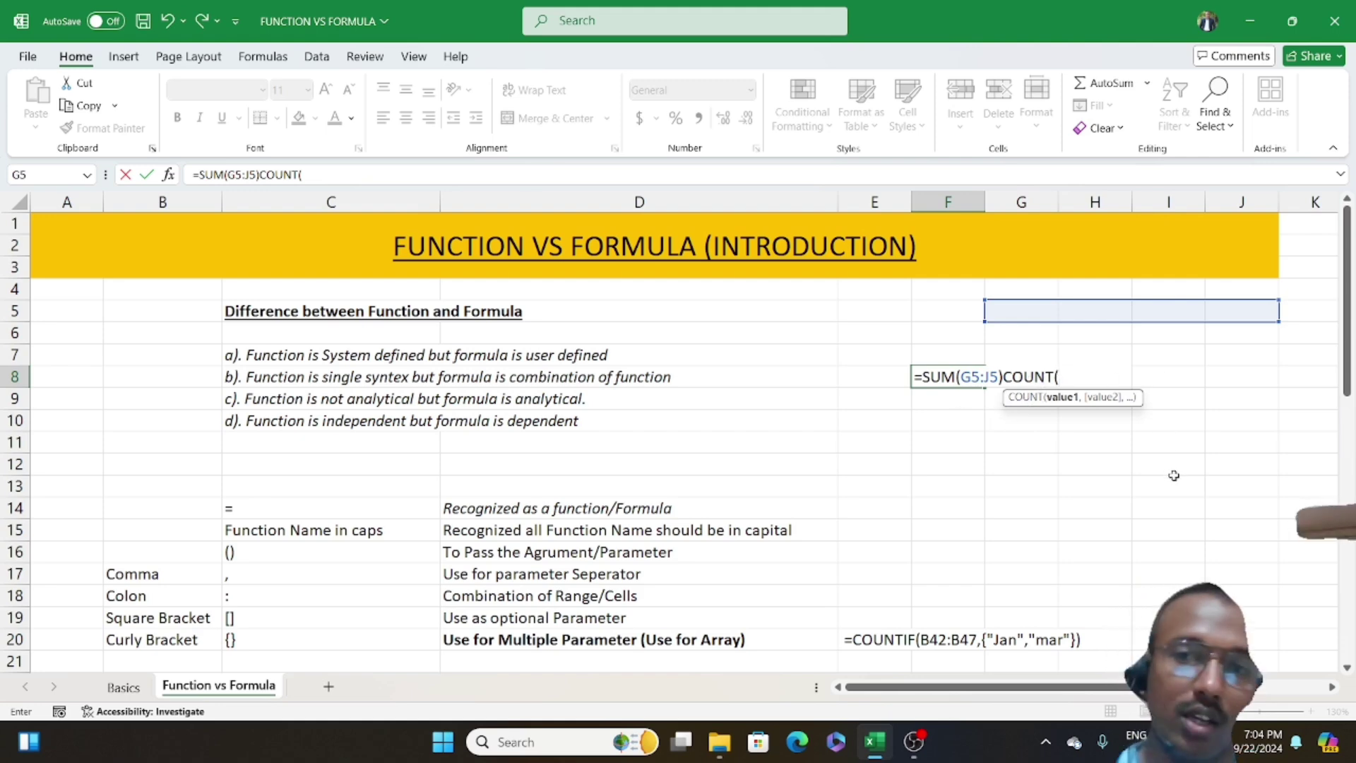
key(BackSpace)
key(BackSpace)
key(BackSpace)
key(BackSpace)
key(BackSpace)
key(BackSpace)
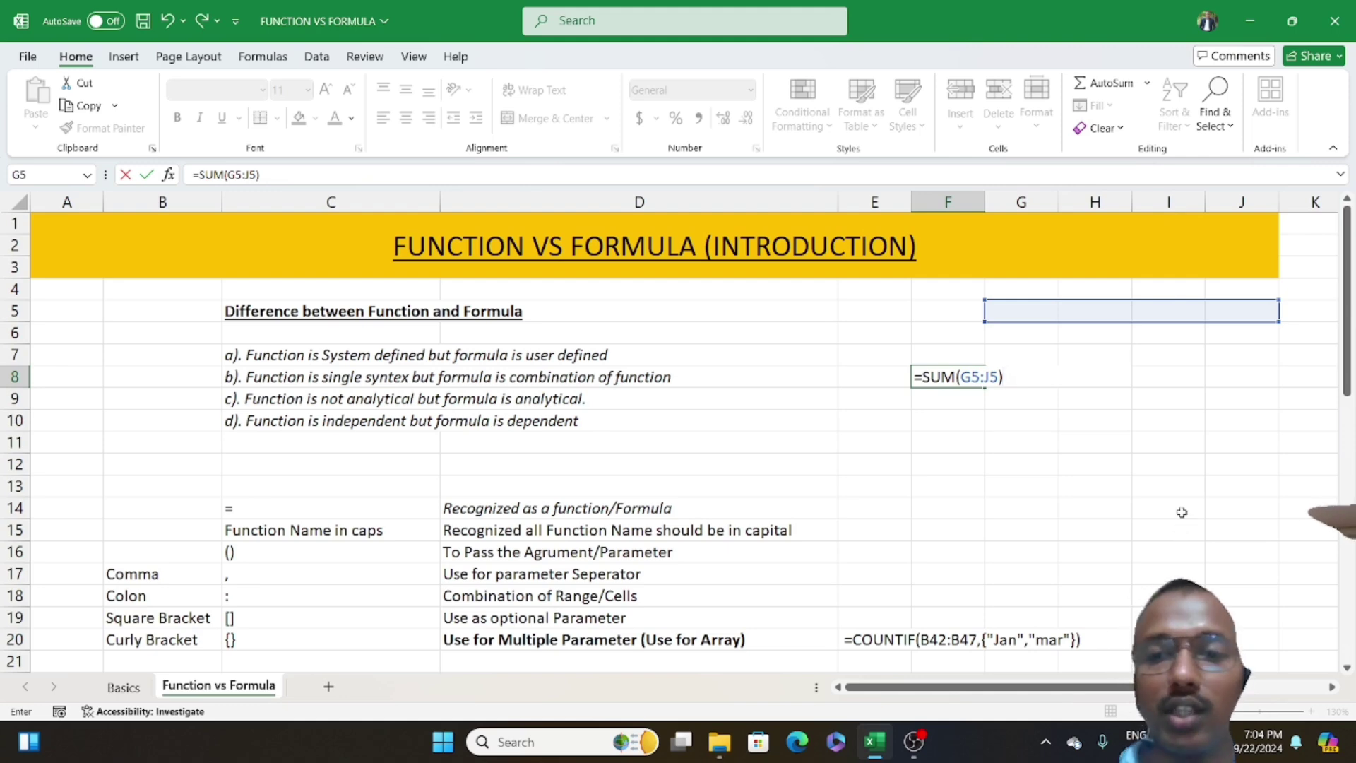
Step: Erase the whole SUM entry from F8 and leave the cell empty
key(BackSpace)
key(BackSpace)
key(BackSpace)
key(BackSpace)
key(BackSpace)
key(BackSpace)
key(BackSpace)
key(BackSpace)
key(BackSpace)
key(BackSpace)
key(BackSpace)
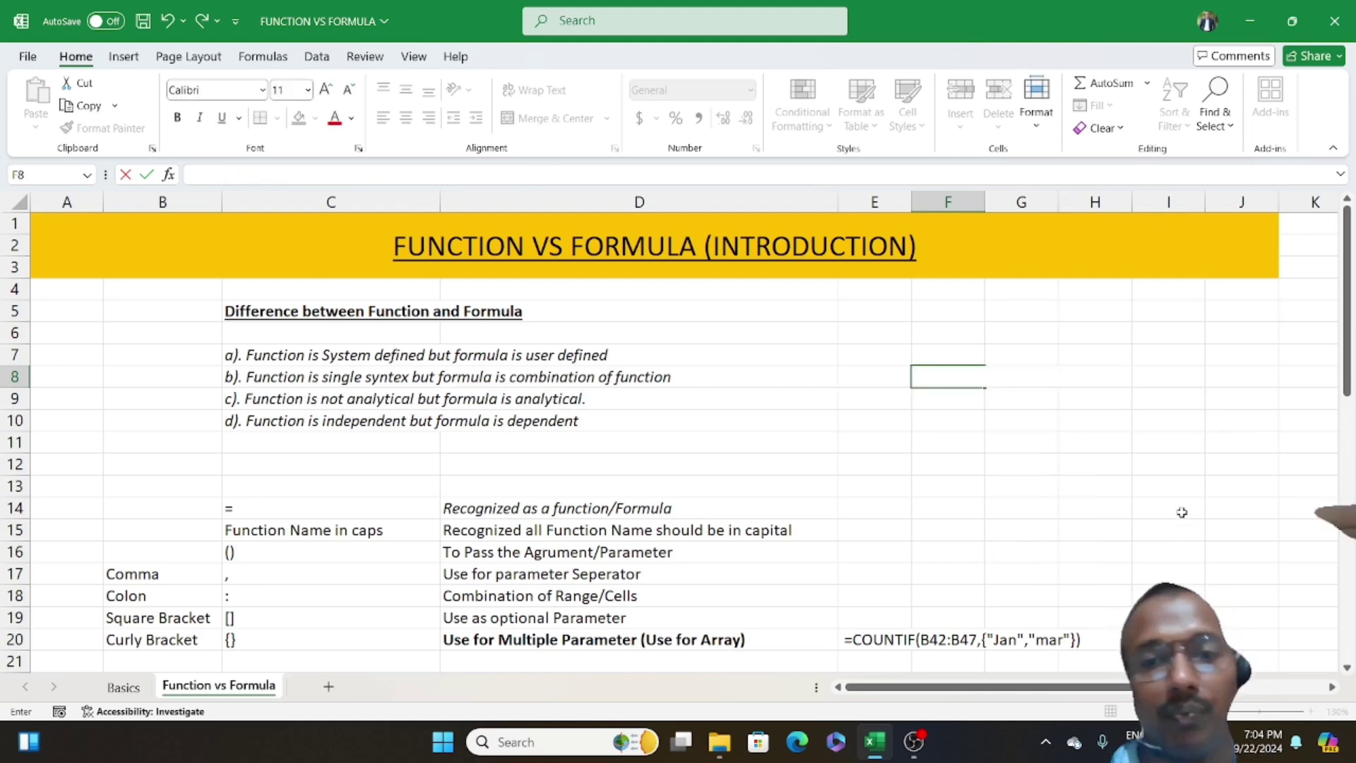
click(1237, 509)
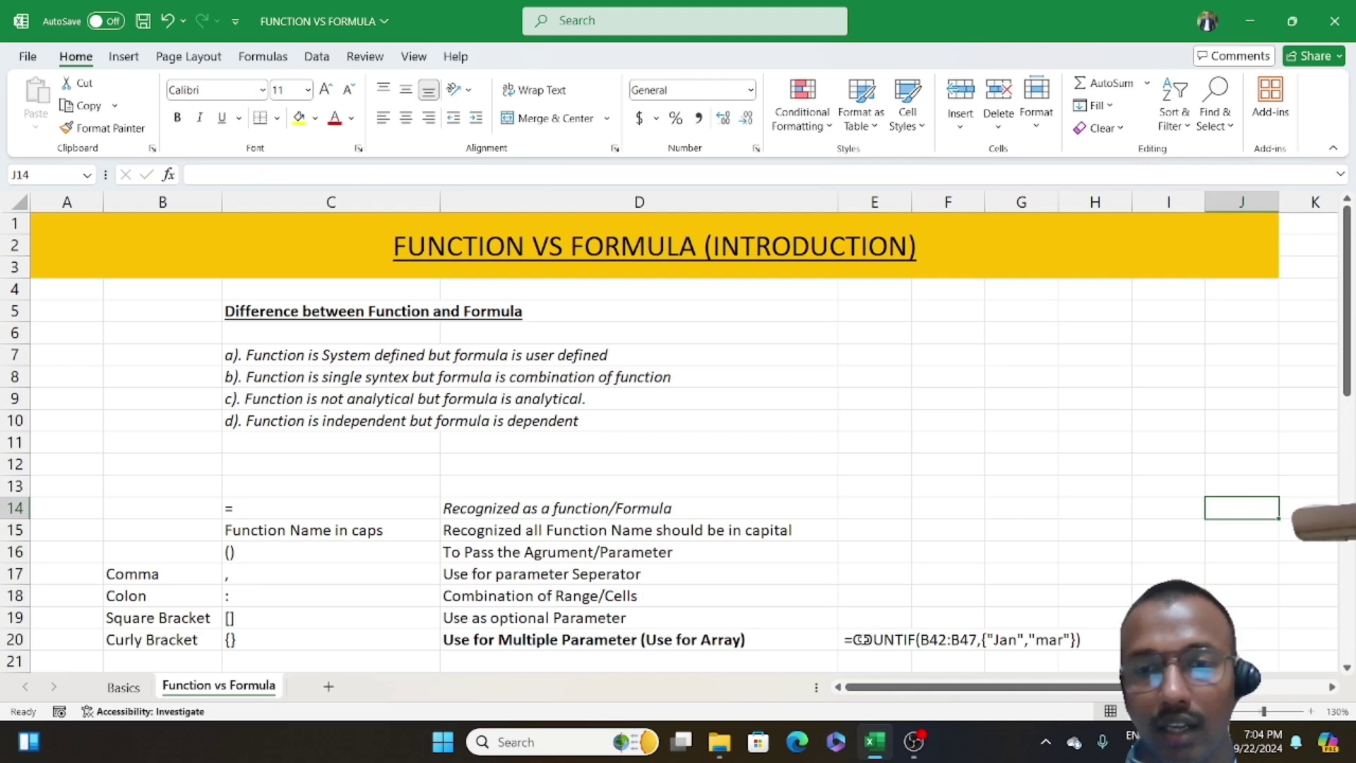
Step: Examine the COUNTIF example with curly brackets in cell E20
click(866, 638)
click(1092, 597)
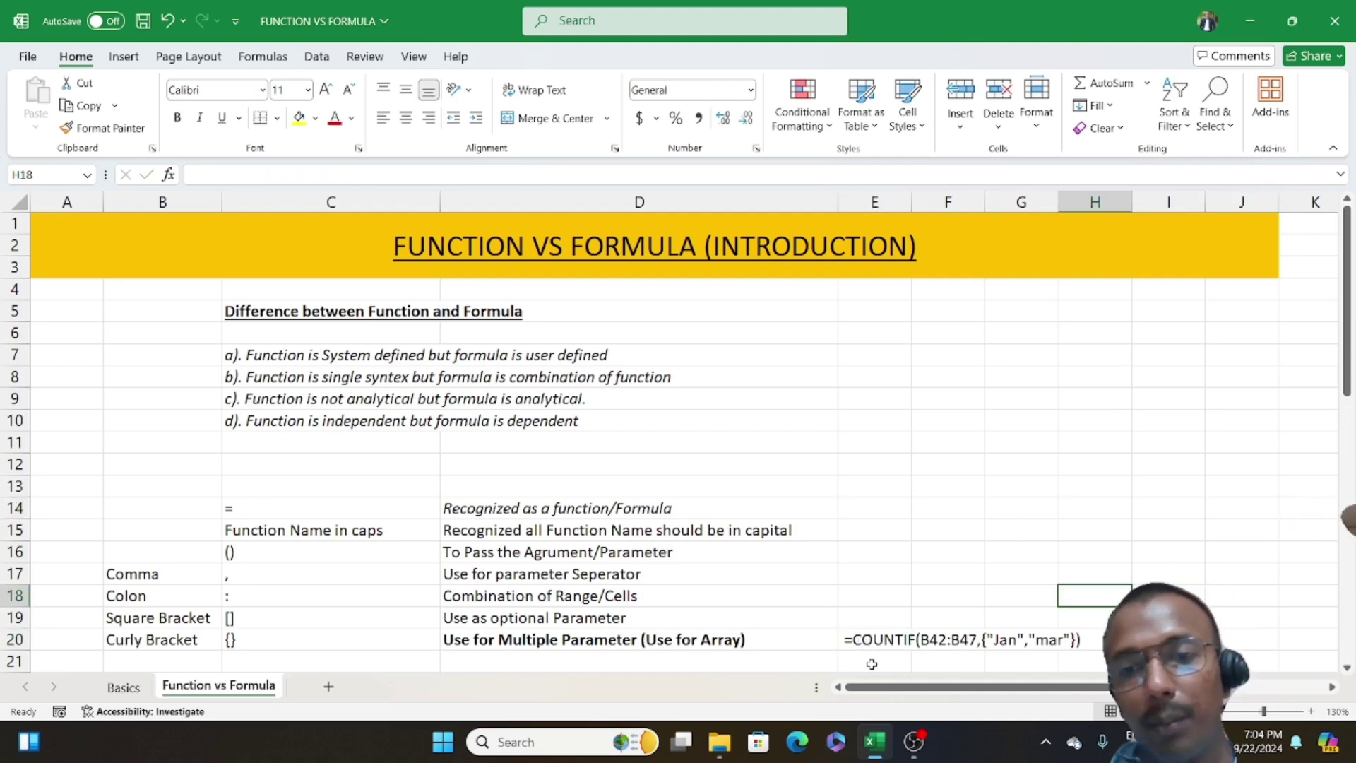